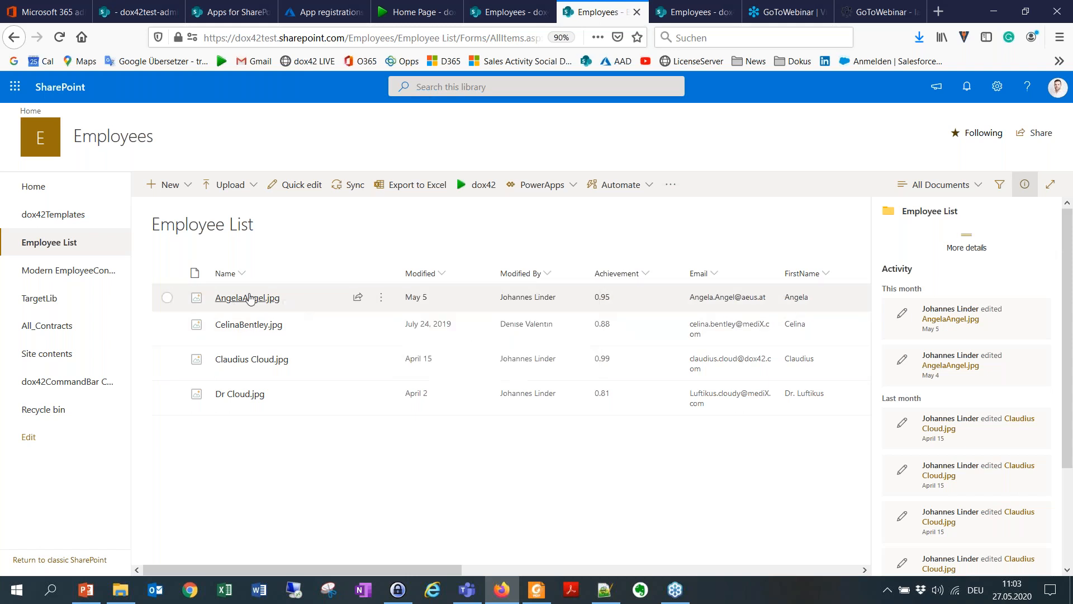
# Step: Select the first and third images in the Employee List library and generate a dox42 document with the Open PDF List template
pyautogui.click(167, 297)
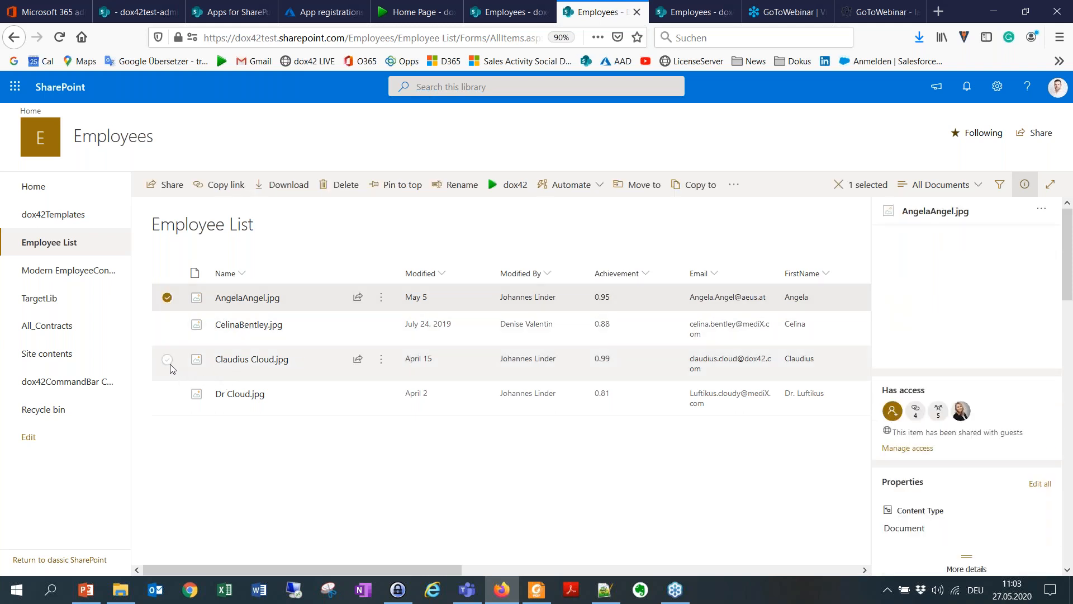
pyautogui.click(167, 359)
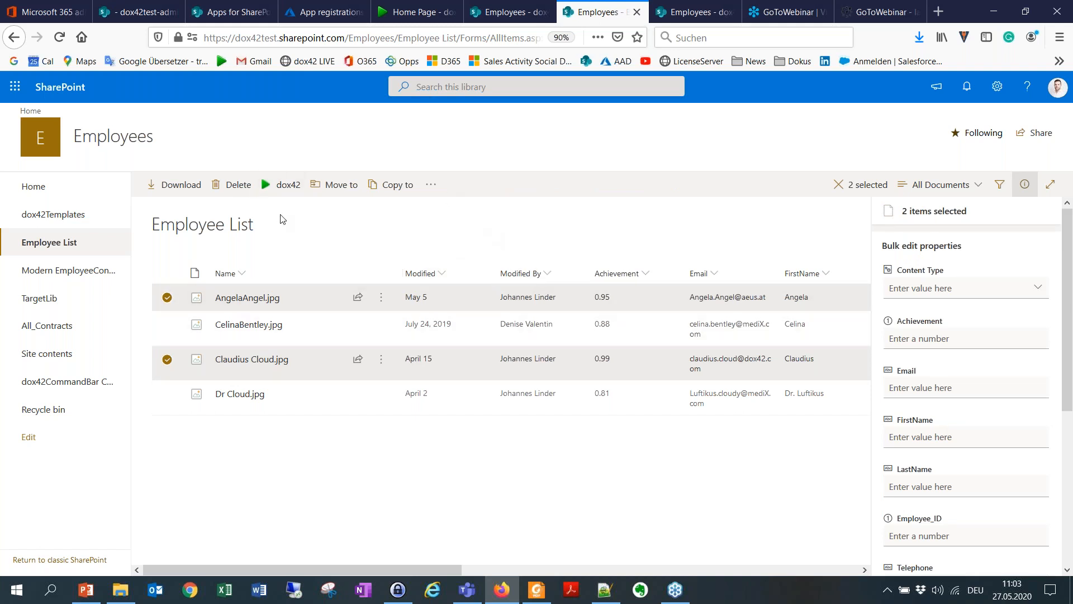
pyautogui.click(285, 185)
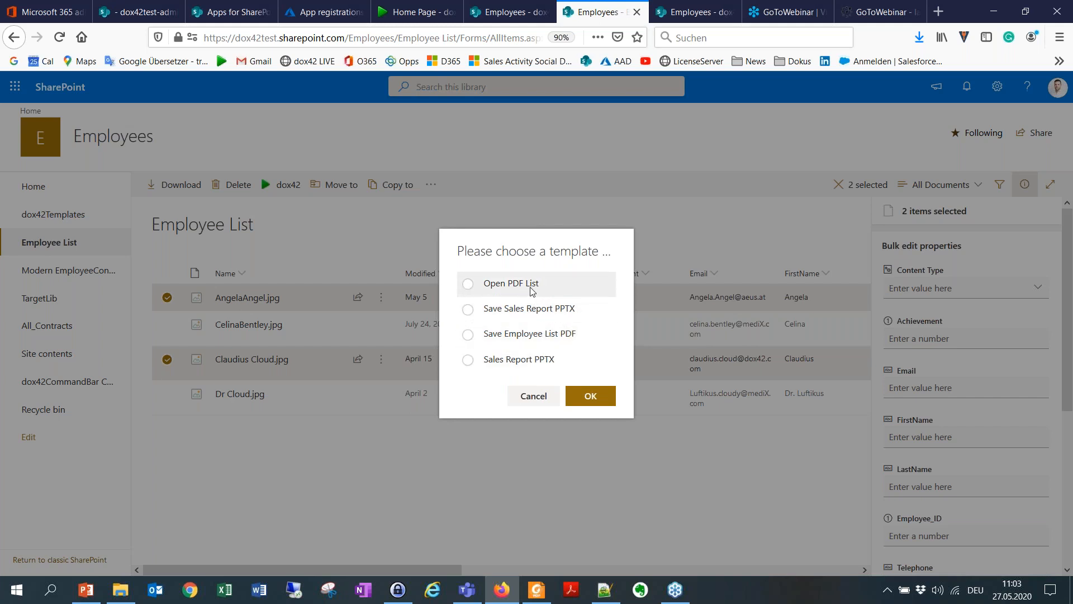
pyautogui.click(490, 283)
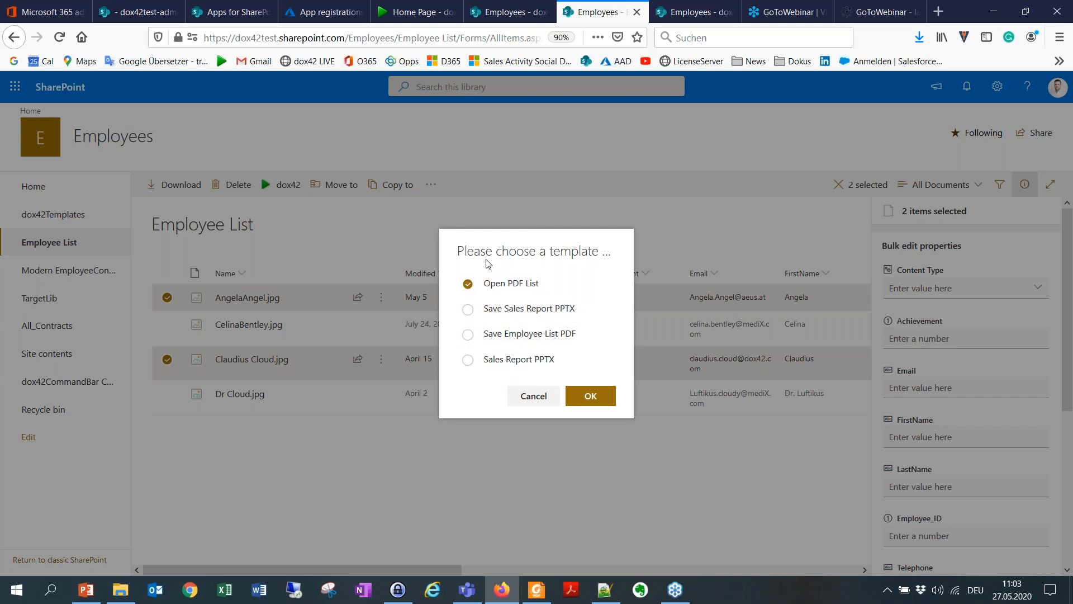
pyautogui.click(590, 396)
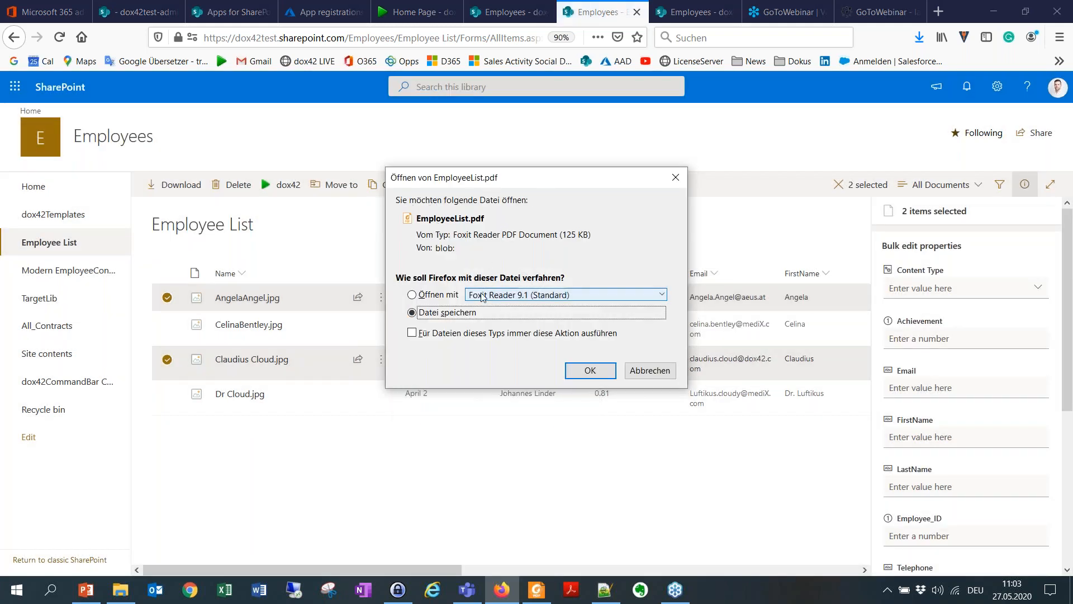
# Step: Open the generated EmployeeList.pdf in Foxit Reader, review the employee report, and return to the SharePoint library
pyautogui.click(453, 296)
pyautogui.click(589, 370)
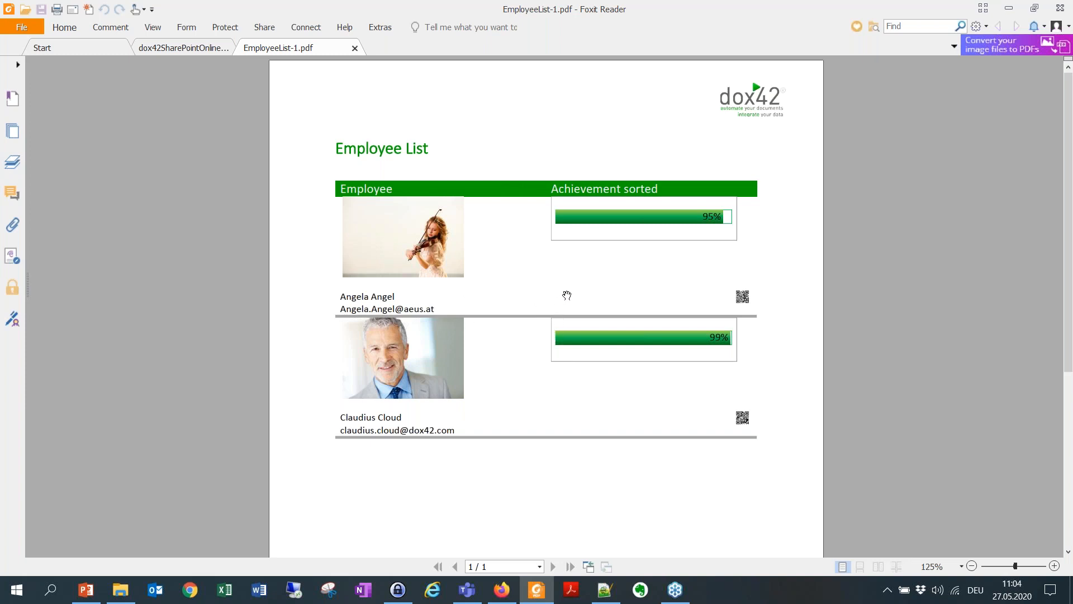
pyautogui.click(214, 49)
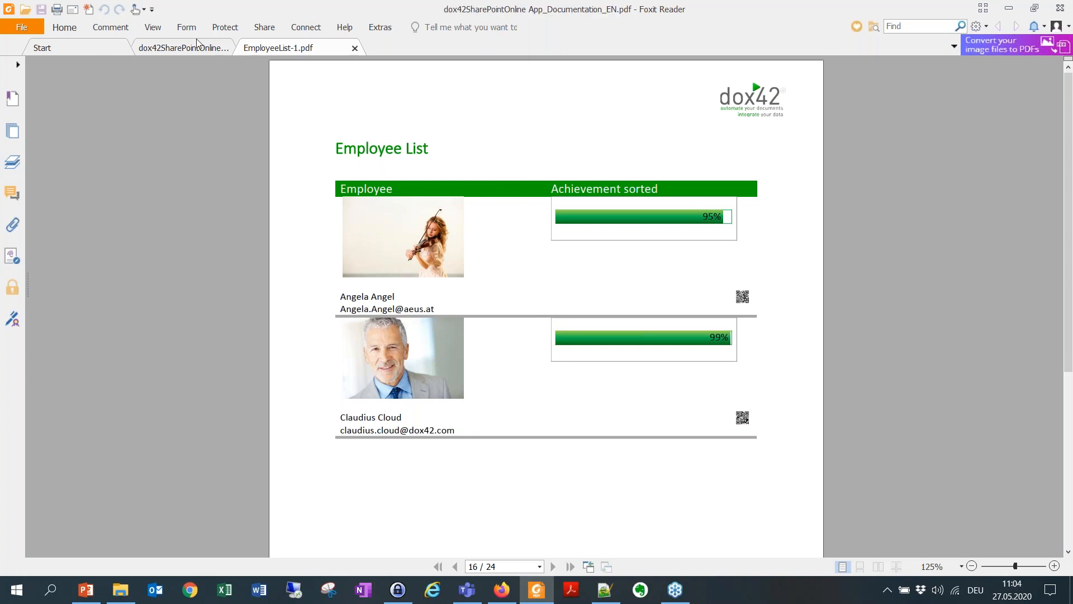
pyautogui.click(309, 48)
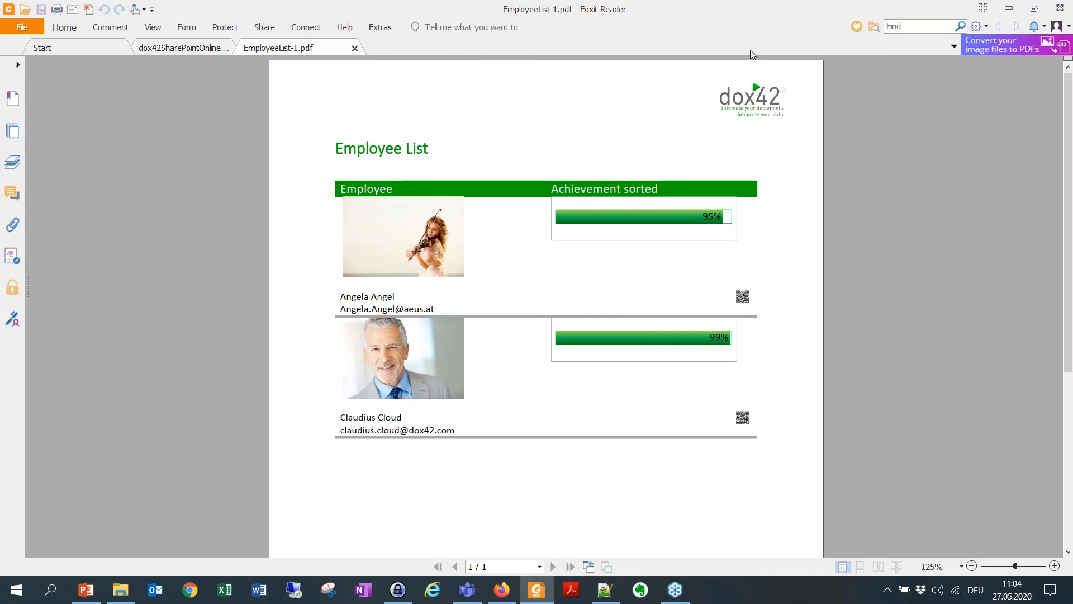
pyautogui.click(1012, 8)
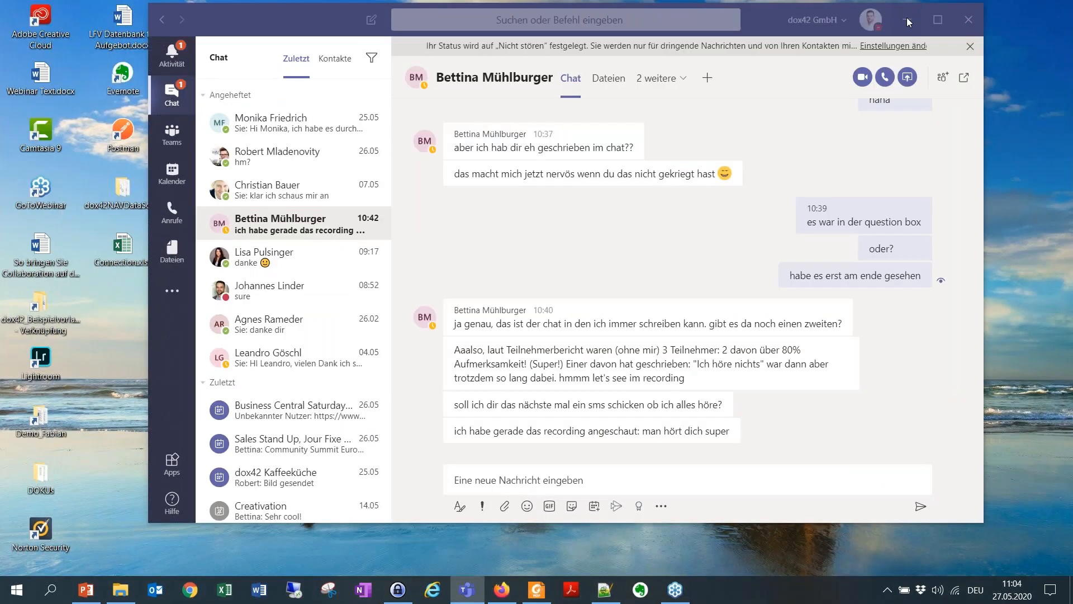
# Step: Open the dox42 SharePoint Online App folder from the desktop and examine its SP_app_template subfolder and documentation file
pyautogui.click(907, 19)
pyautogui.click(464, 155)
pyautogui.doubleClick(451, 146)
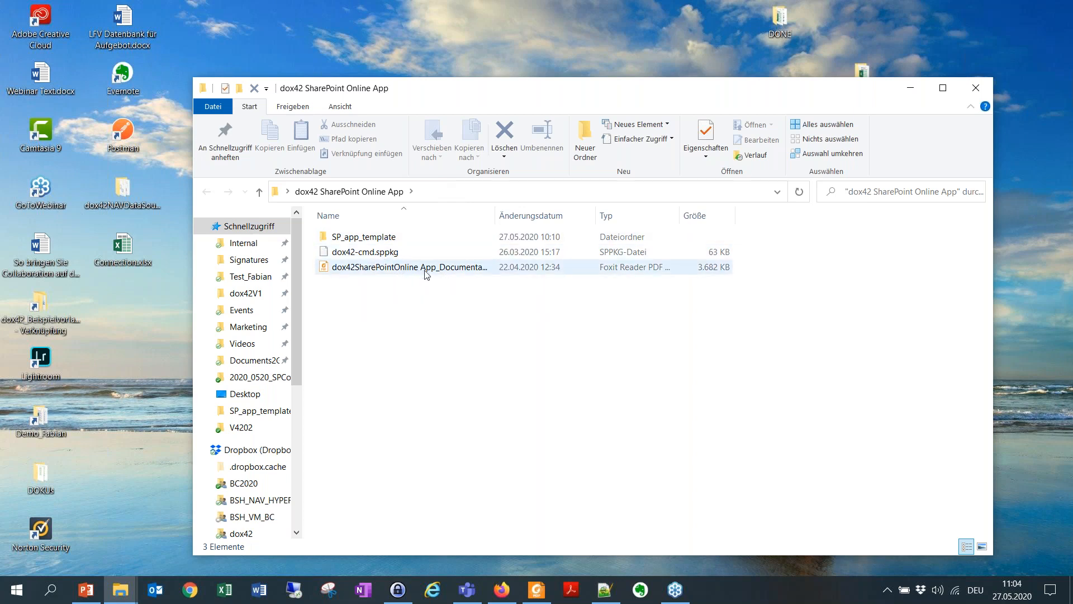
pyautogui.click(350, 237)
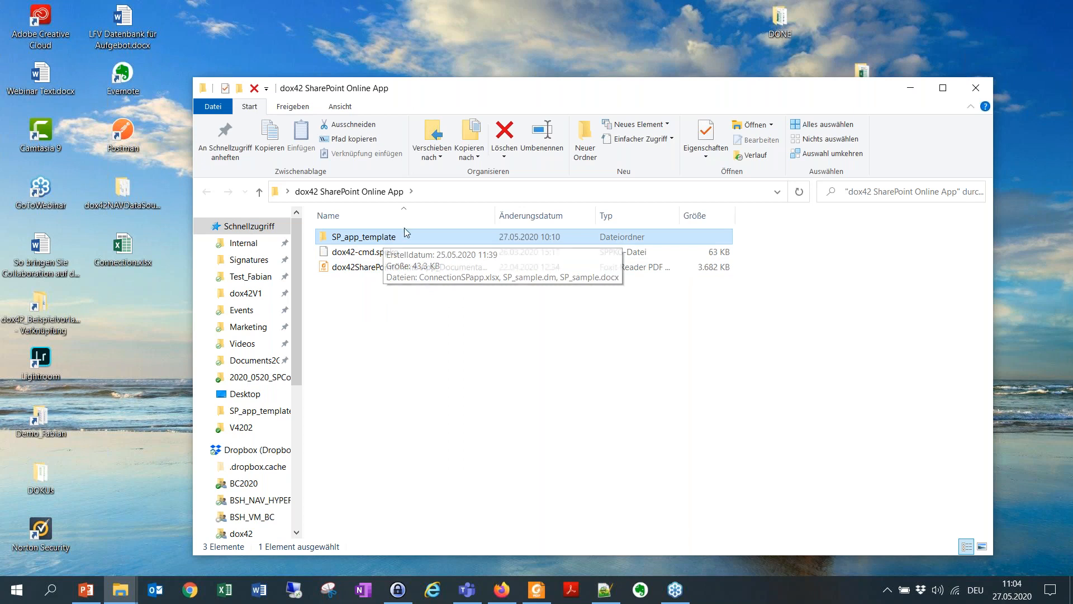
pyautogui.doubleClick(401, 236)
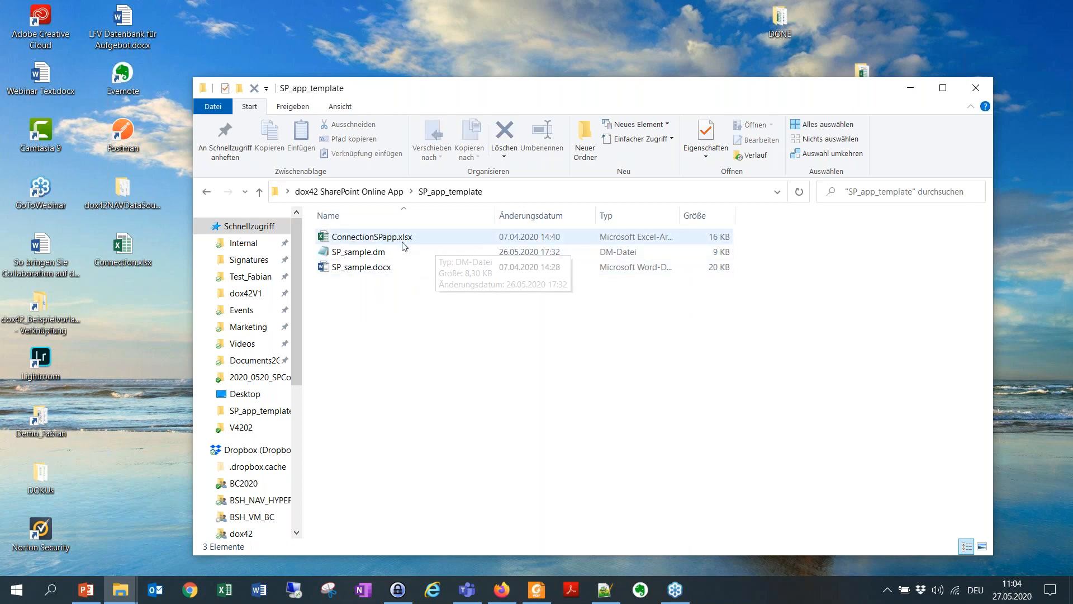
pyautogui.click(208, 192)
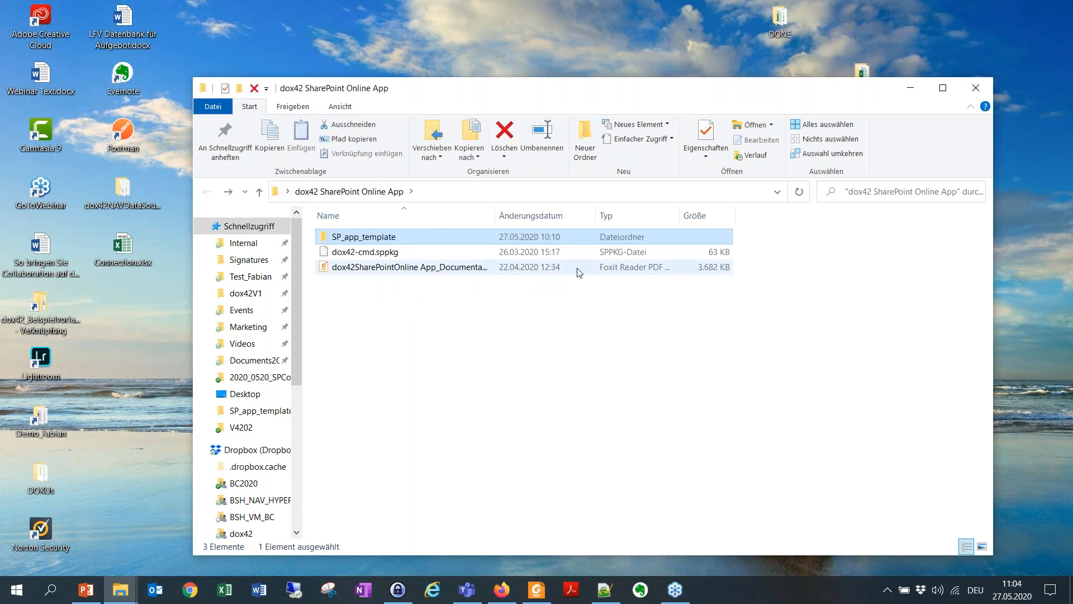
pyautogui.click(490, 273)
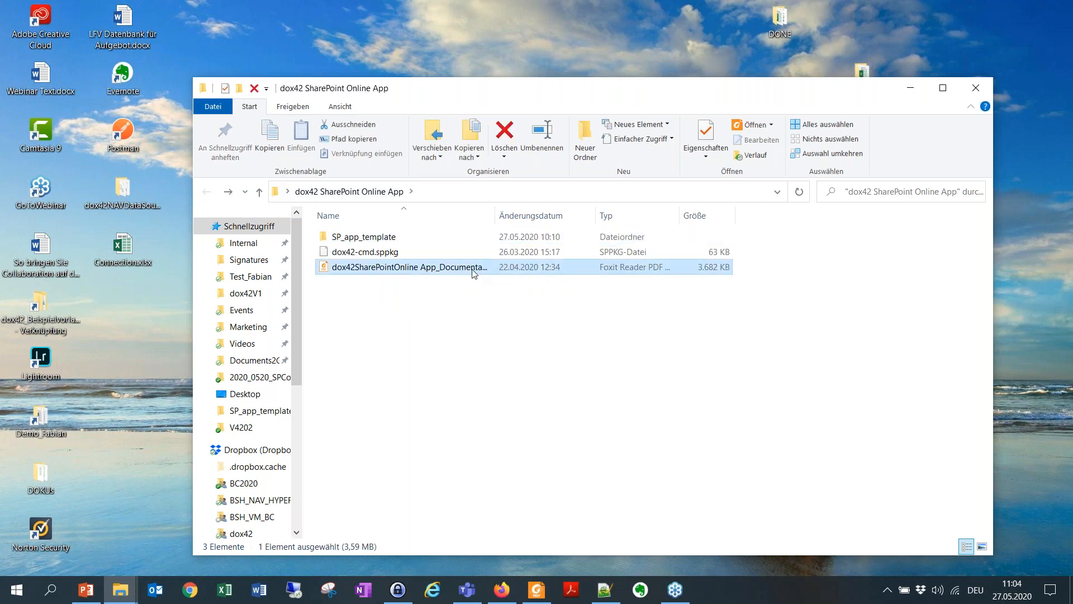
# Step: Switch to Foxit Reader, close the employee report, and read section 4 of the documentation on setting up the Web Application Principal
pyautogui.click(537, 589)
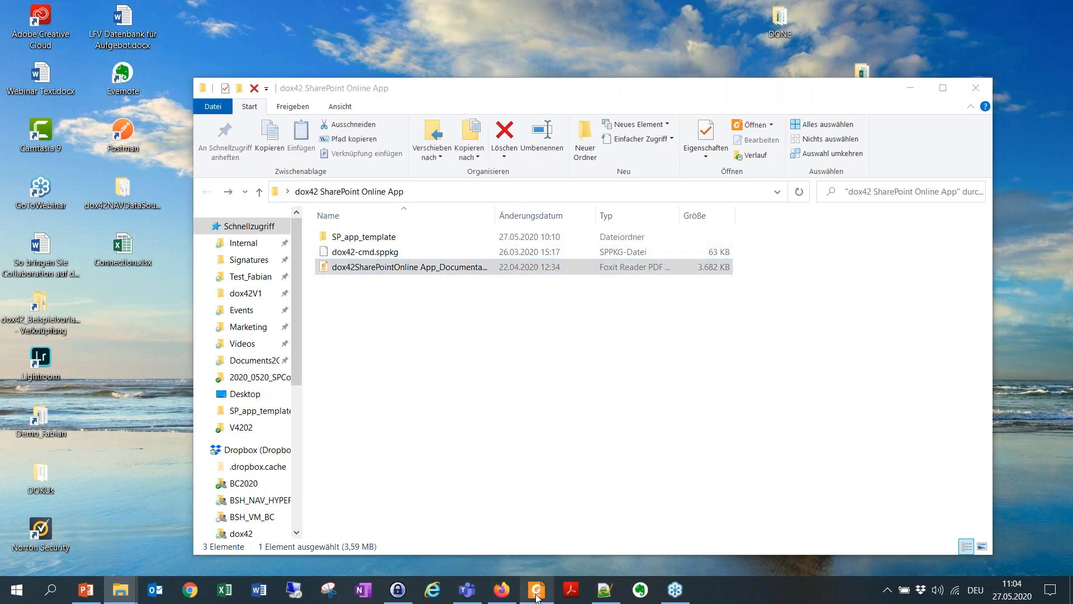
pyautogui.click(355, 48)
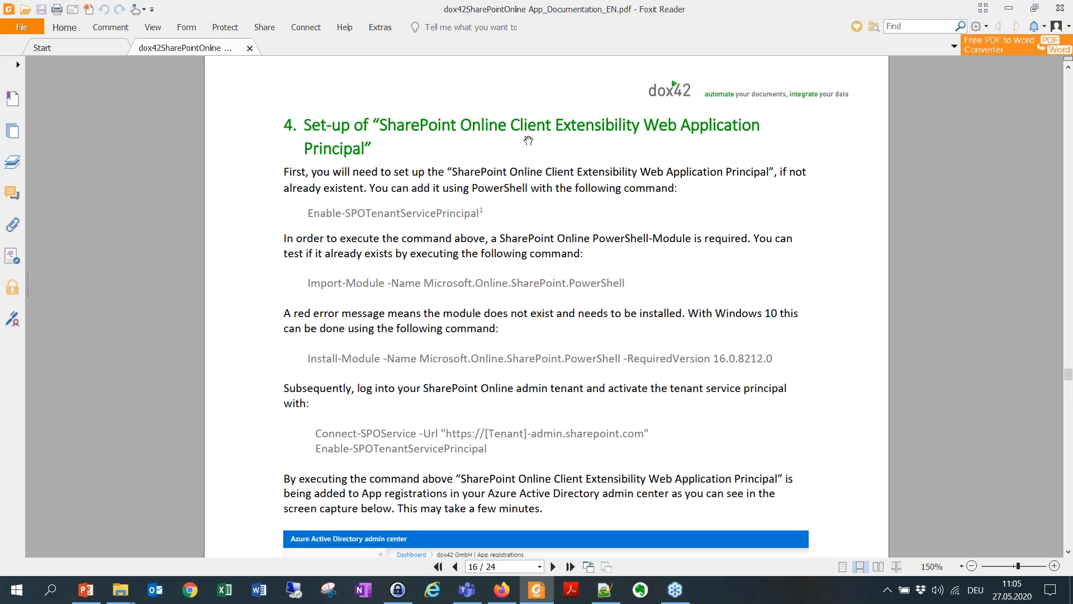
pyautogui.scroll(-4, 517, 263)
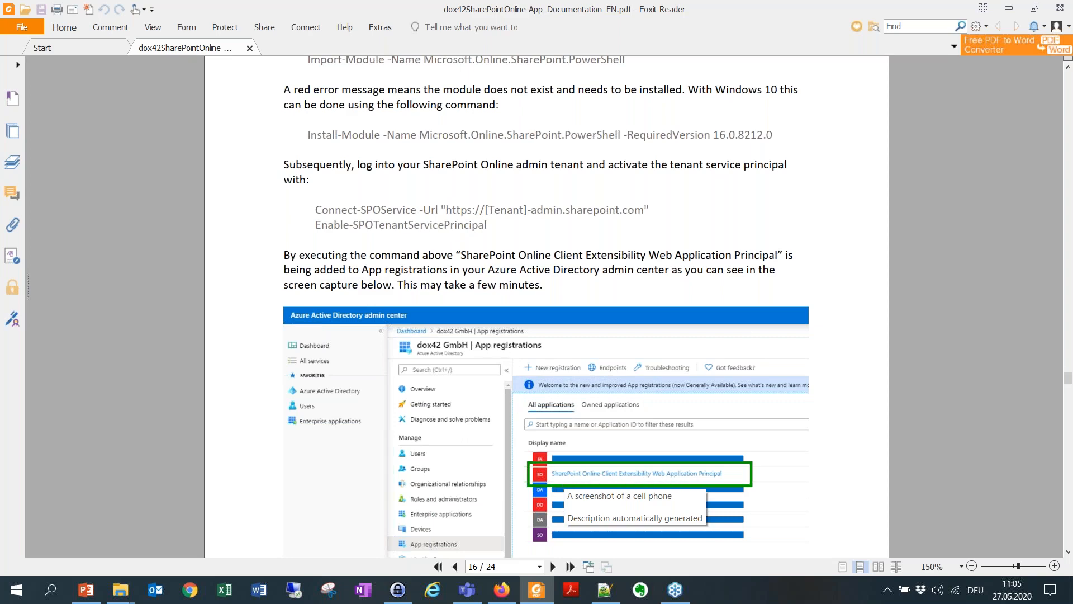
pyautogui.scroll(3, 500, 343)
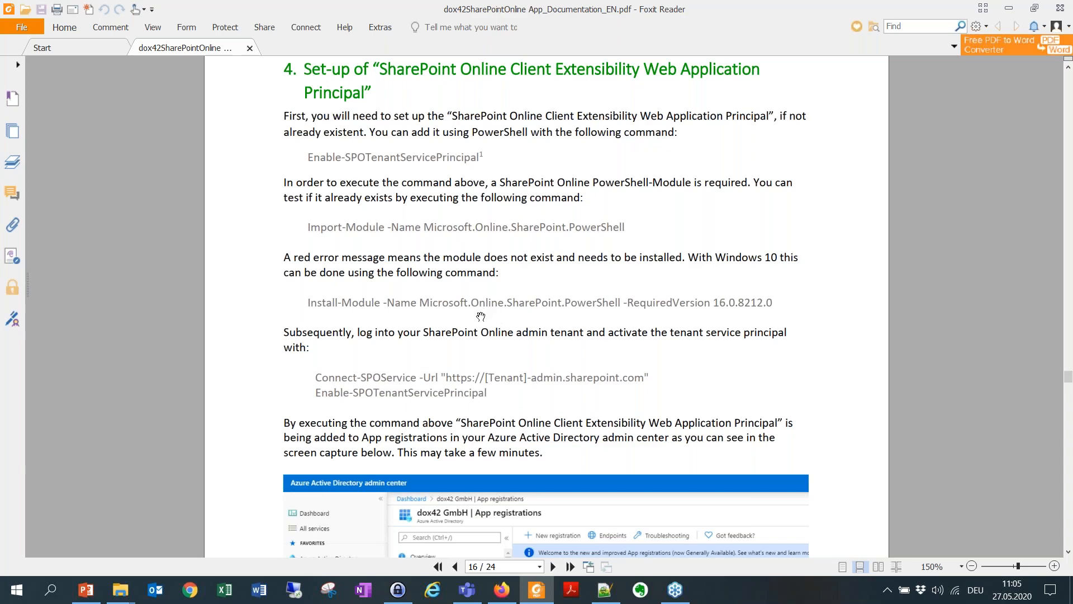
pyautogui.scroll(-2, 488, 310)
pyautogui.scroll(-1, 641, 526)
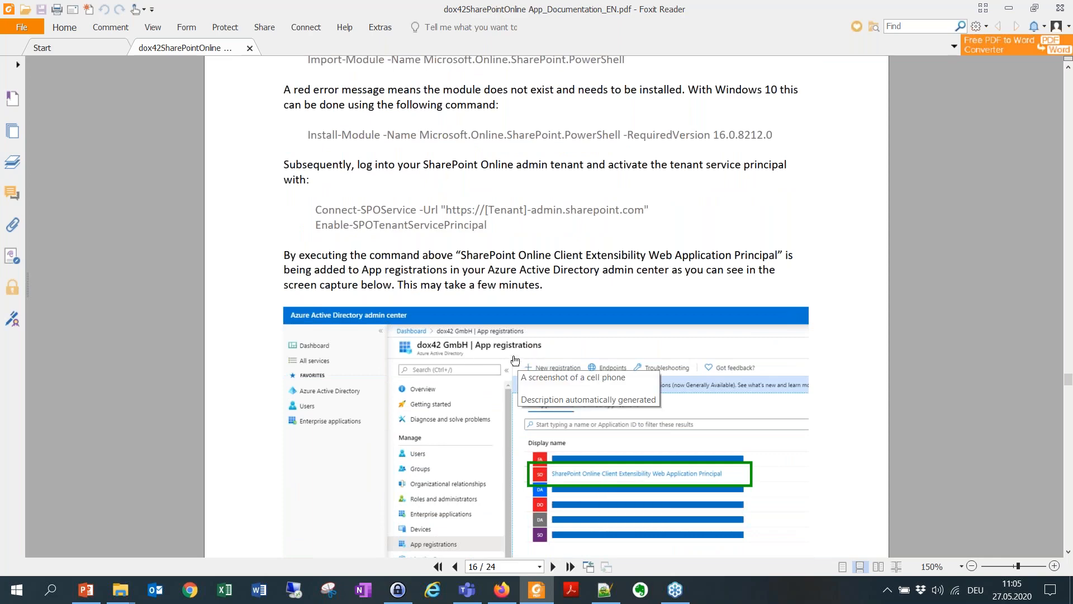
# Step: Switch to Firefox and open the dox42 Online app registration in the Azure Active Directory admin center
pyautogui.click(502, 590)
pyautogui.click(218, 16)
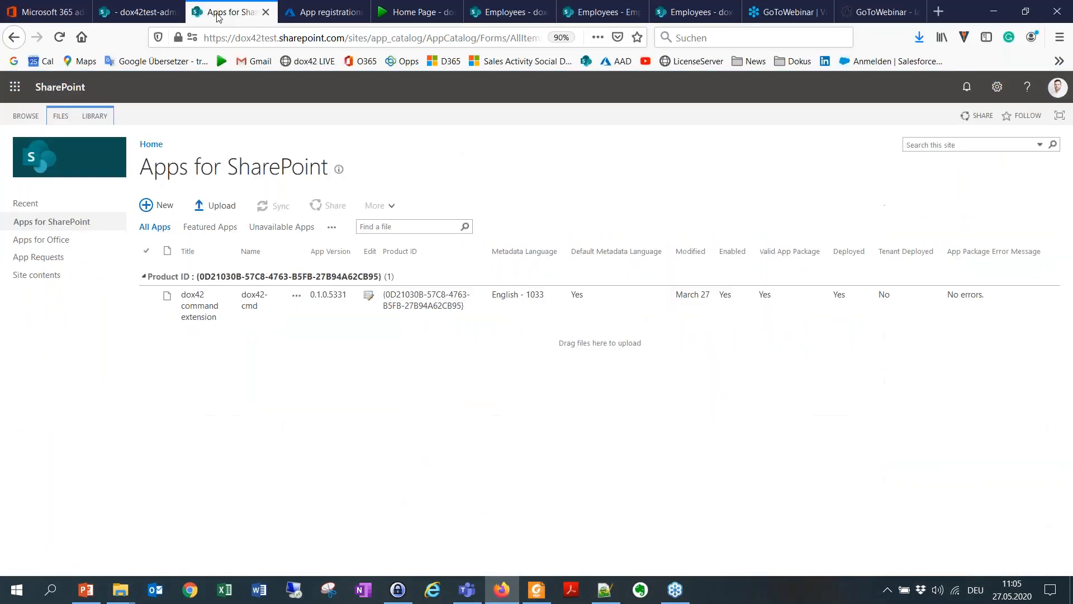
pyautogui.click(151, 11)
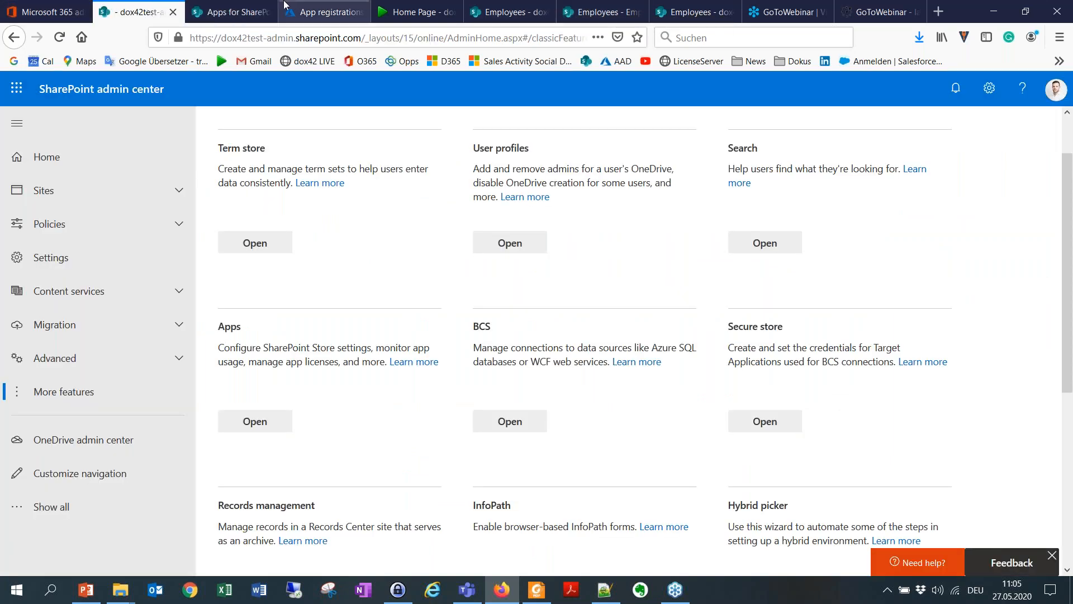
pyautogui.click(323, 17)
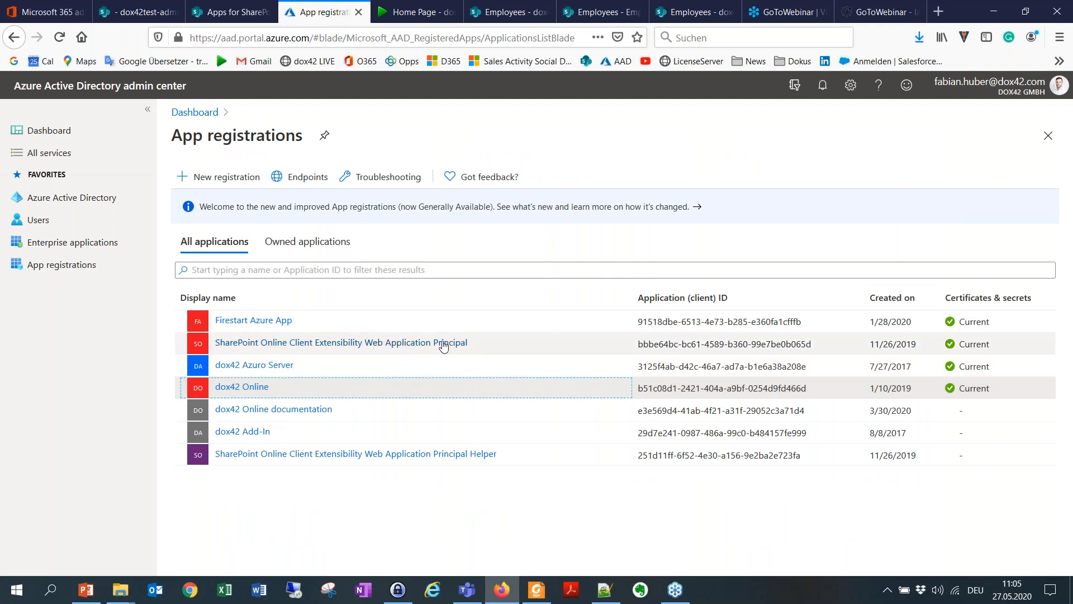
pyautogui.click(265, 388)
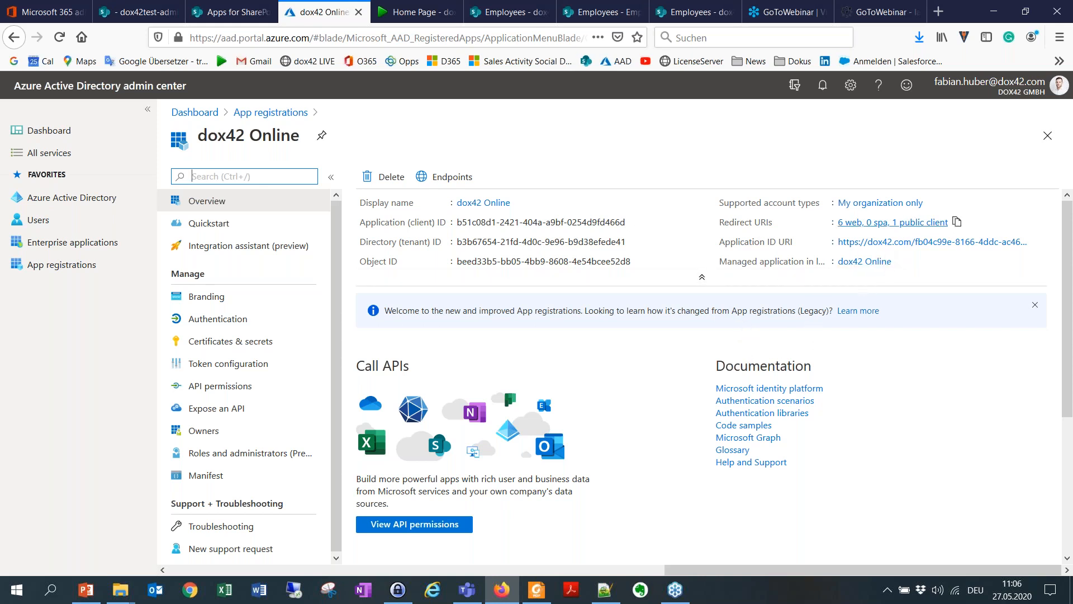
# Step: Review the dox42 Online server settings, including the SharePoint Online sites for templates and the trusted template locations
pyautogui.click(417, 8)
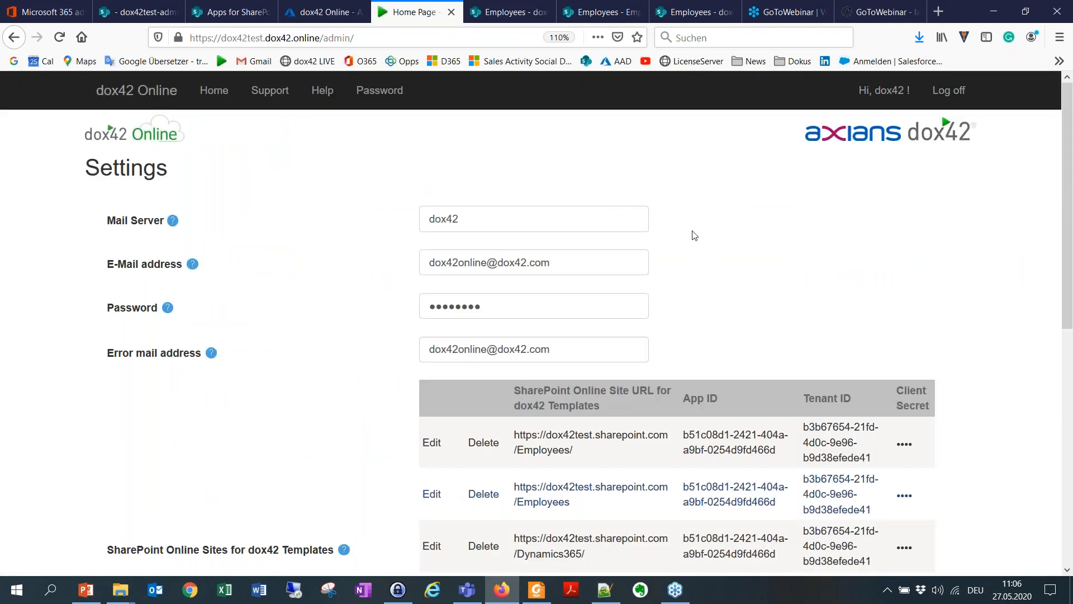
pyautogui.scroll(-2, 699, 305)
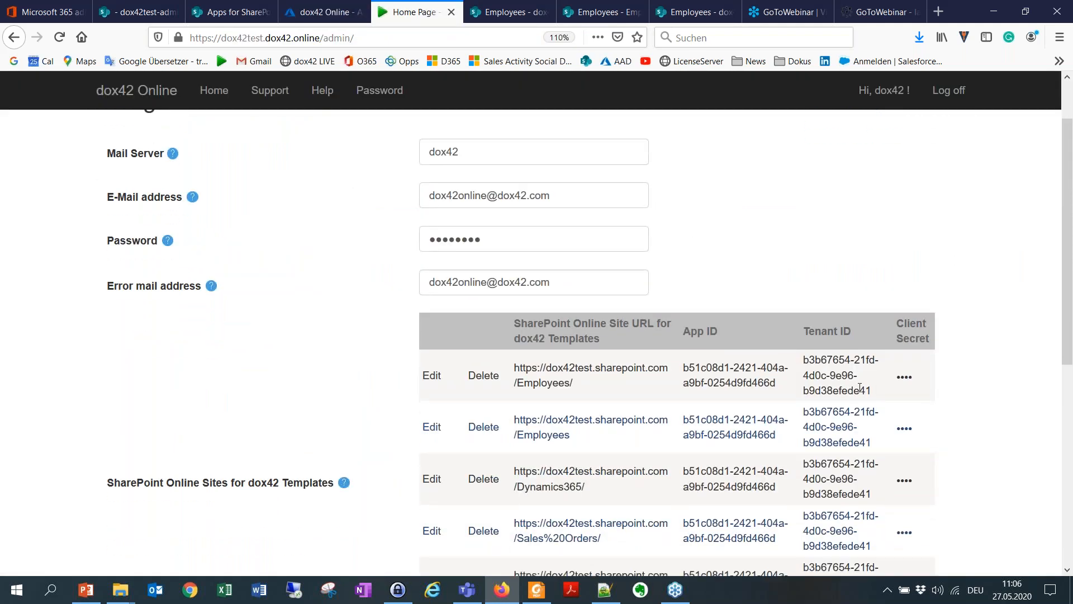
pyautogui.scroll(-2, 685, 338)
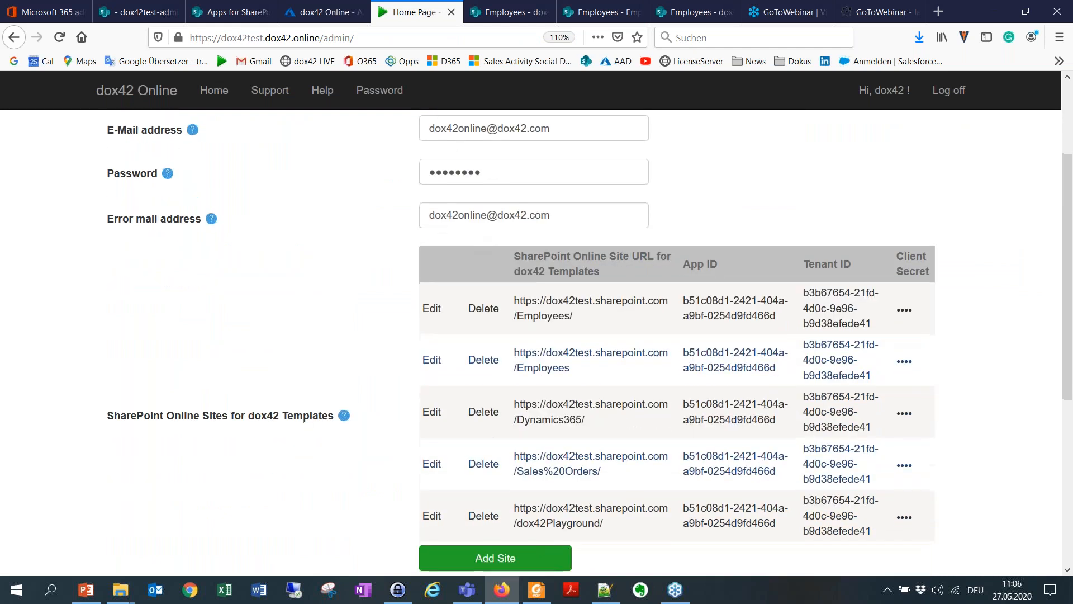
pyautogui.scroll(-6, 234, 122)
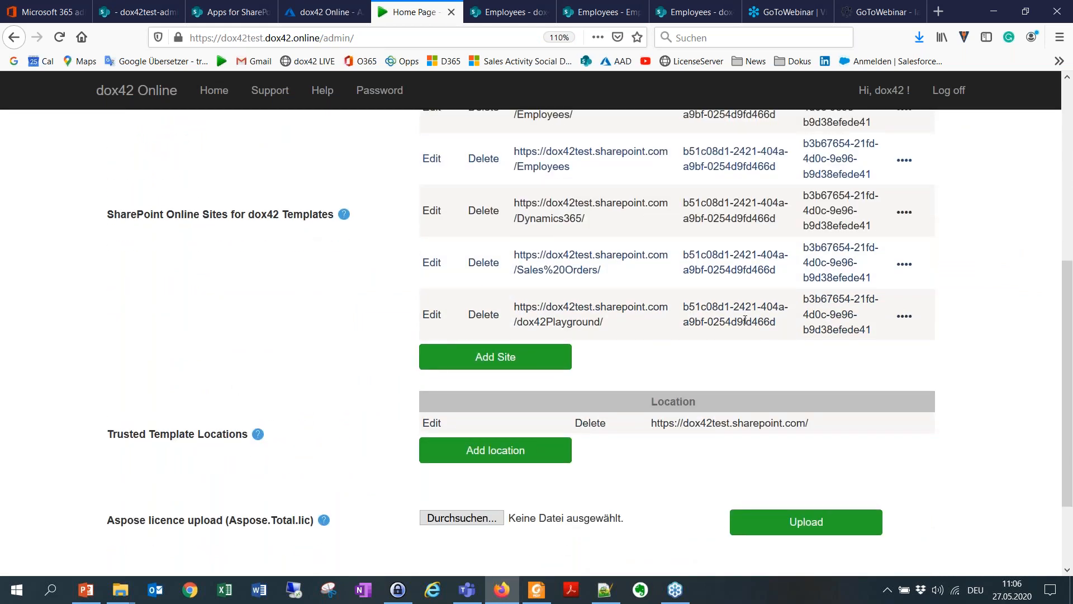
pyautogui.scroll(8, 592, 206)
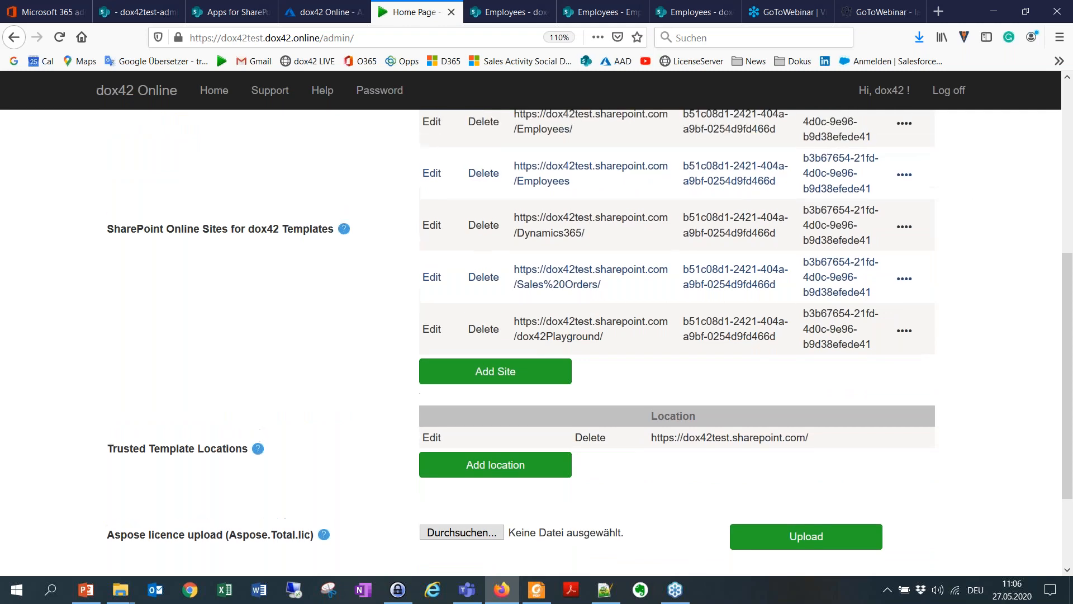
pyautogui.scroll(3, 661, 319)
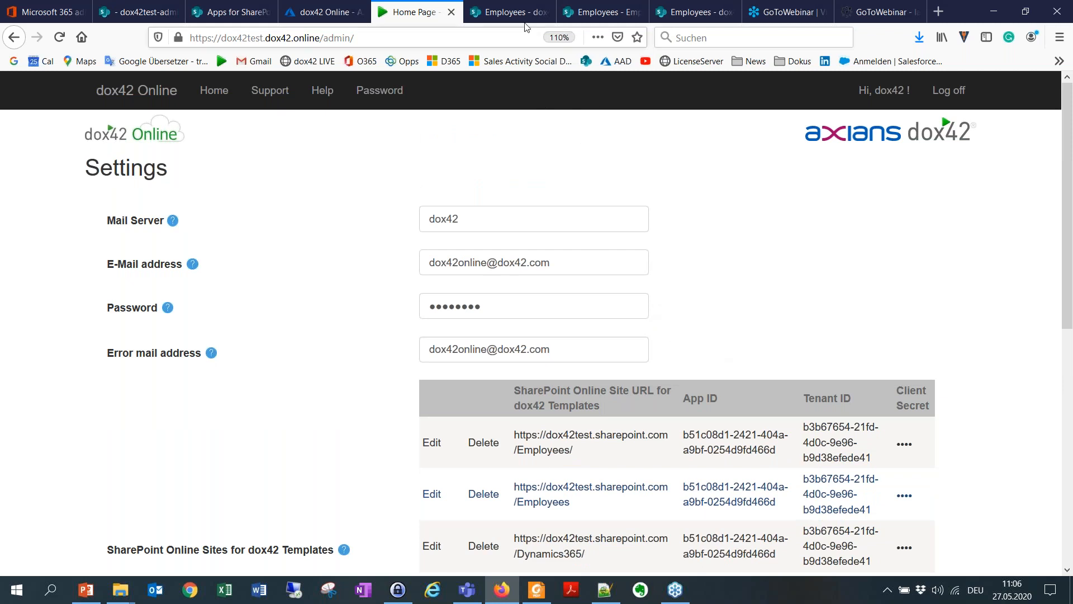
# Step: View the dox42Templates and Employee List libraries, and return to the dox42 Online app registration
pyautogui.click(510, 13)
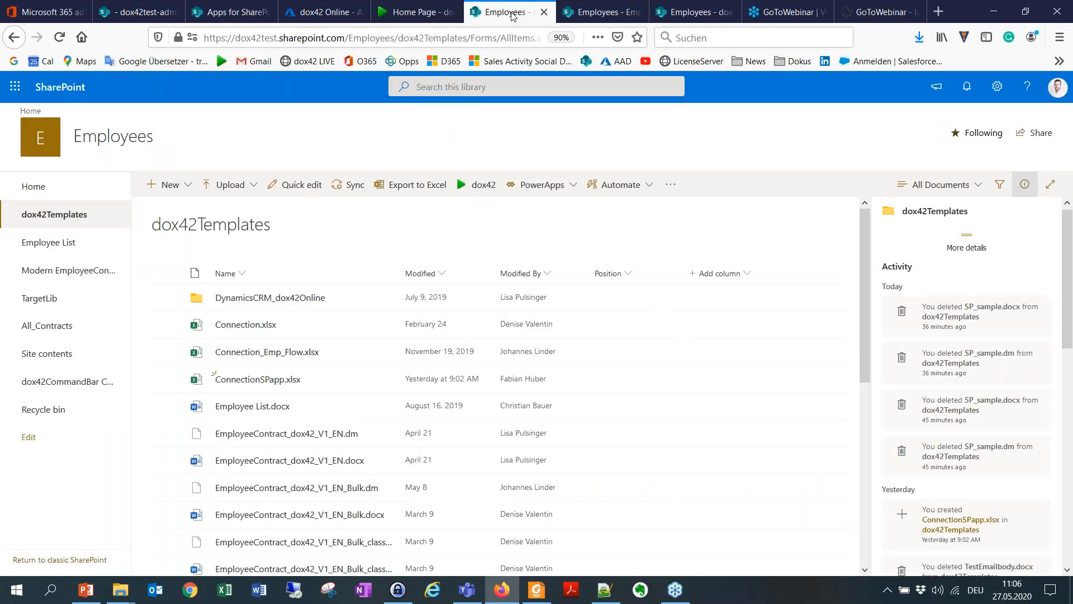
pyautogui.click(581, 17)
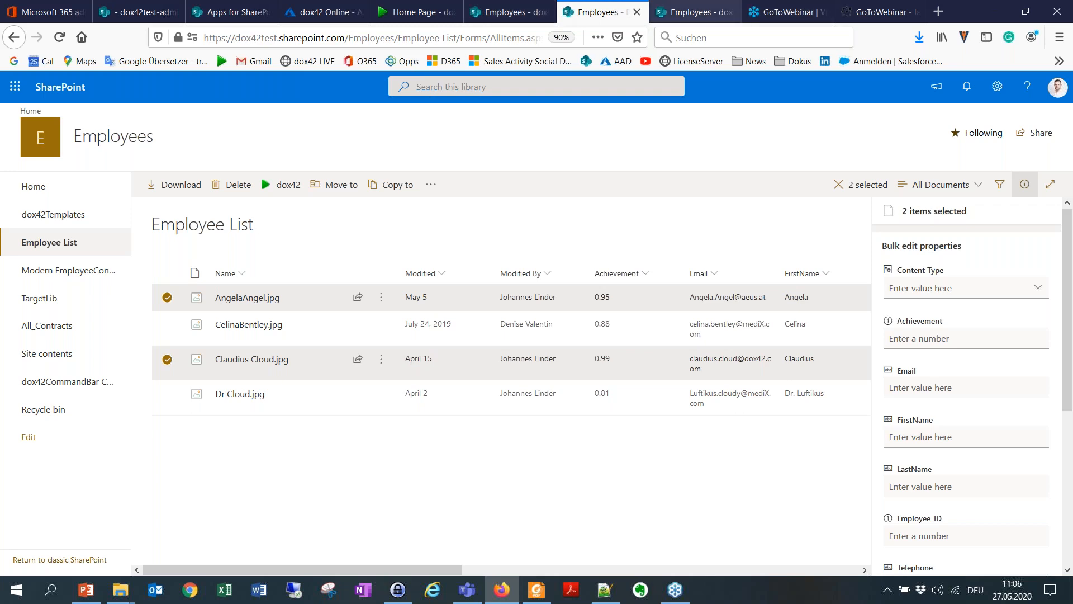
pyautogui.click(325, 15)
# Step: Read section 5 of the documentation in Foxit Reader, on exposing the API for the dox42 Online app, and return to Firefox
pyautogui.click(536, 590)
pyautogui.scroll(-5, 582, 273)
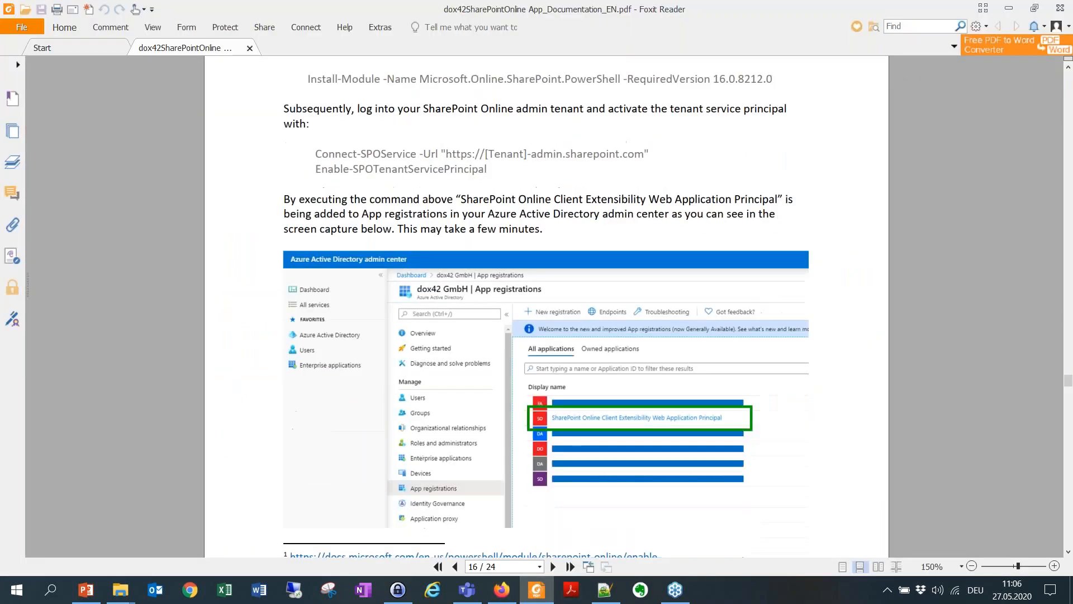
pyautogui.scroll(-10, 447, 273)
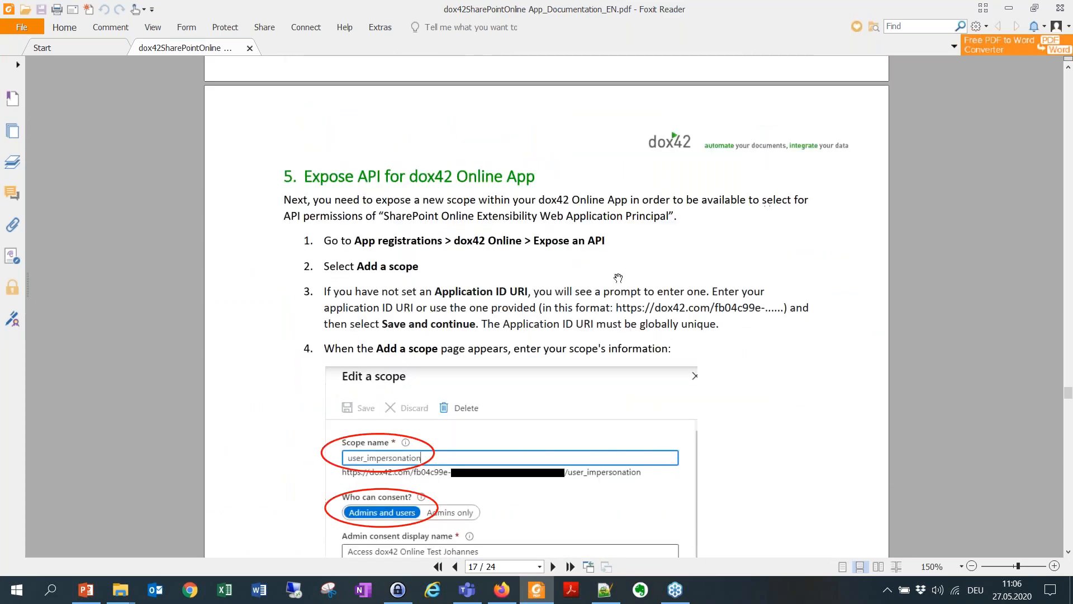
pyautogui.scroll(-3, 680, 257)
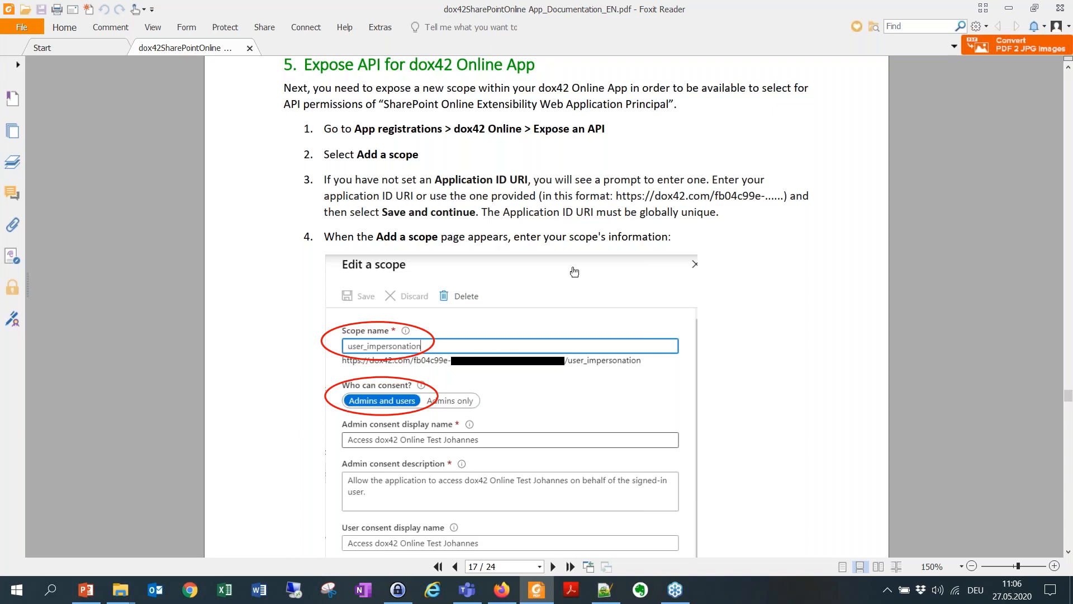
pyautogui.click(1009, 7)
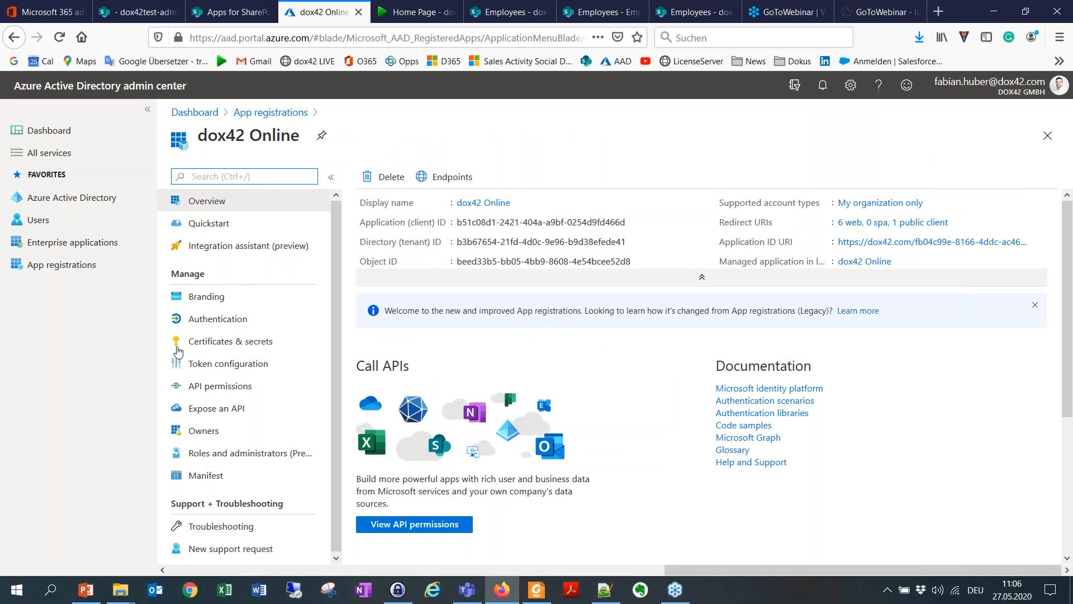
# Step: Open Expose an API for dox42 Online, and compare it with the scope settings in the documentation's section 5
pyautogui.click(215, 412)
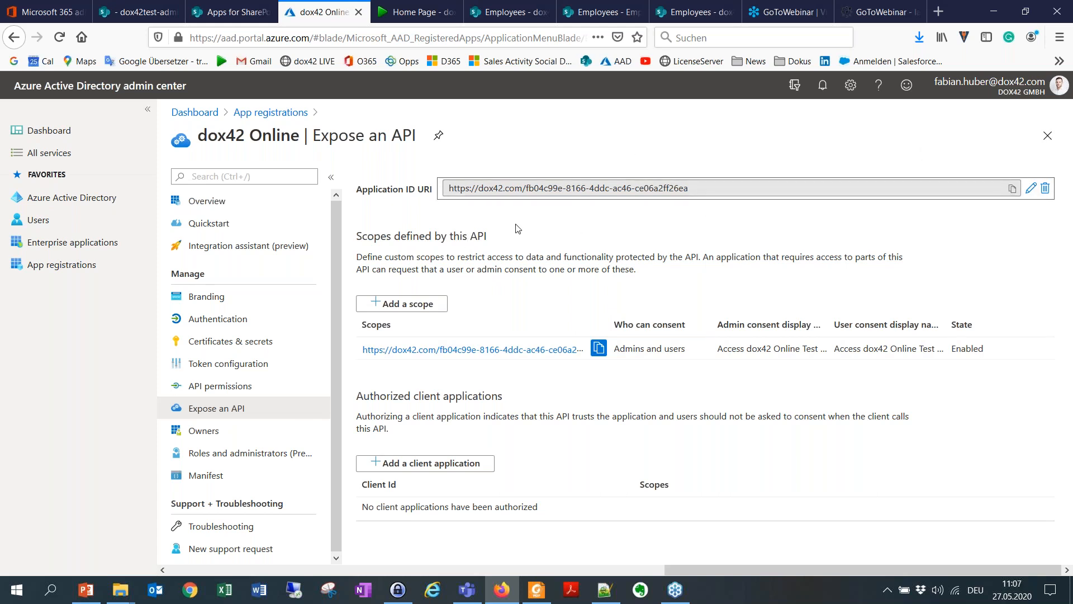
pyautogui.click(541, 596)
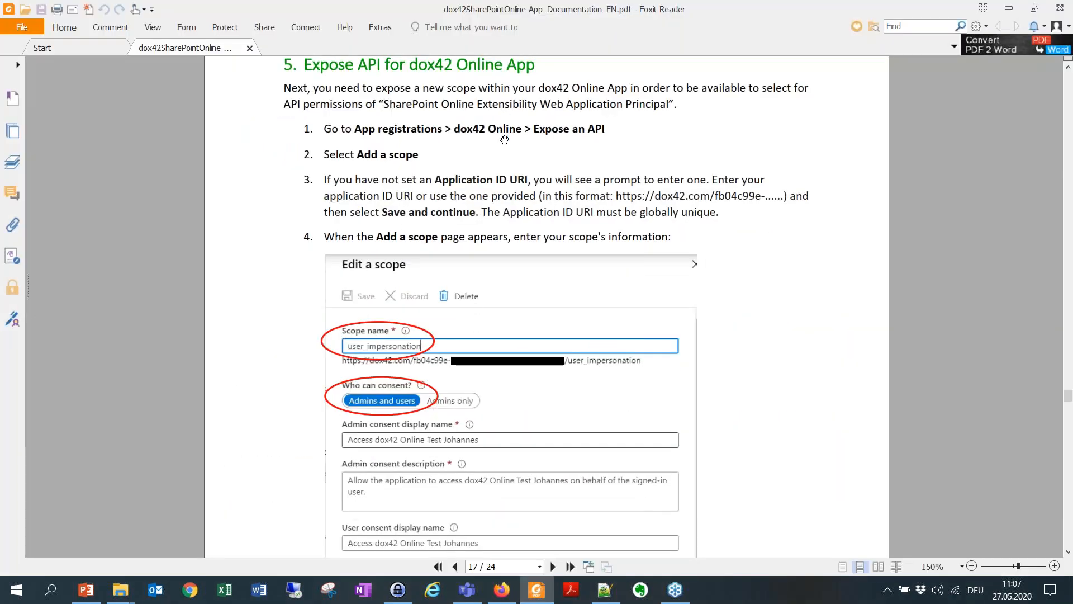
pyautogui.scroll(-1, 500, 166)
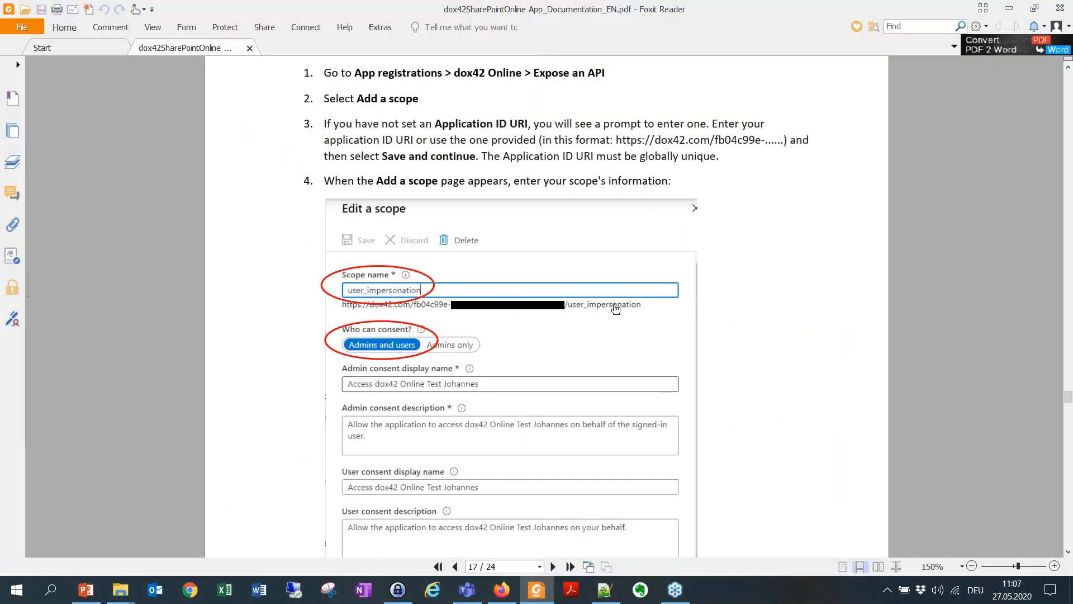
pyautogui.scroll(-1, 616, 309)
pyautogui.scroll(-1, 533, 179)
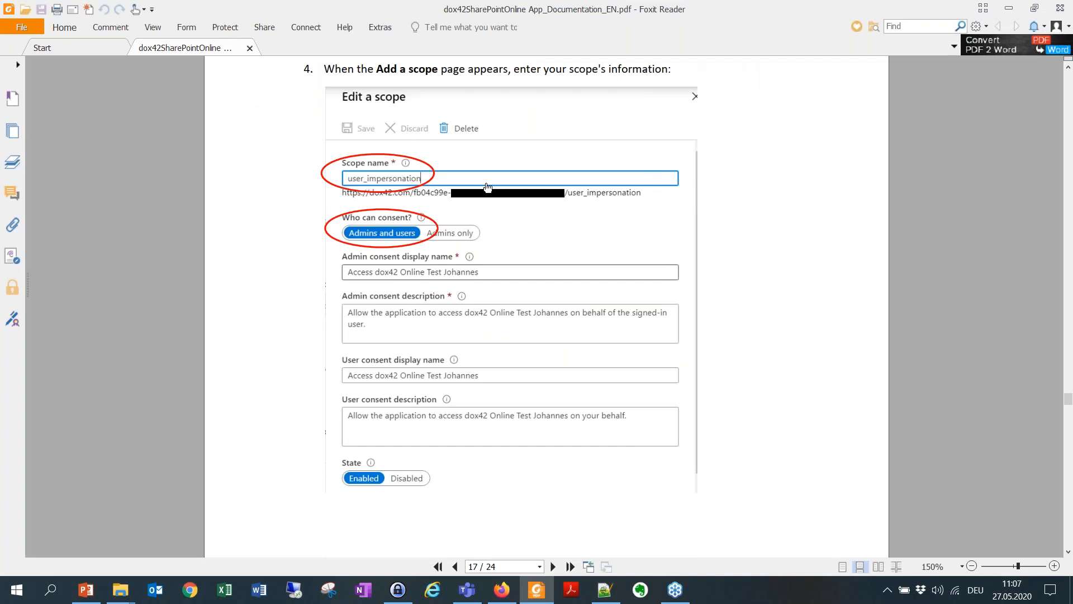
pyautogui.click(1014, 5)
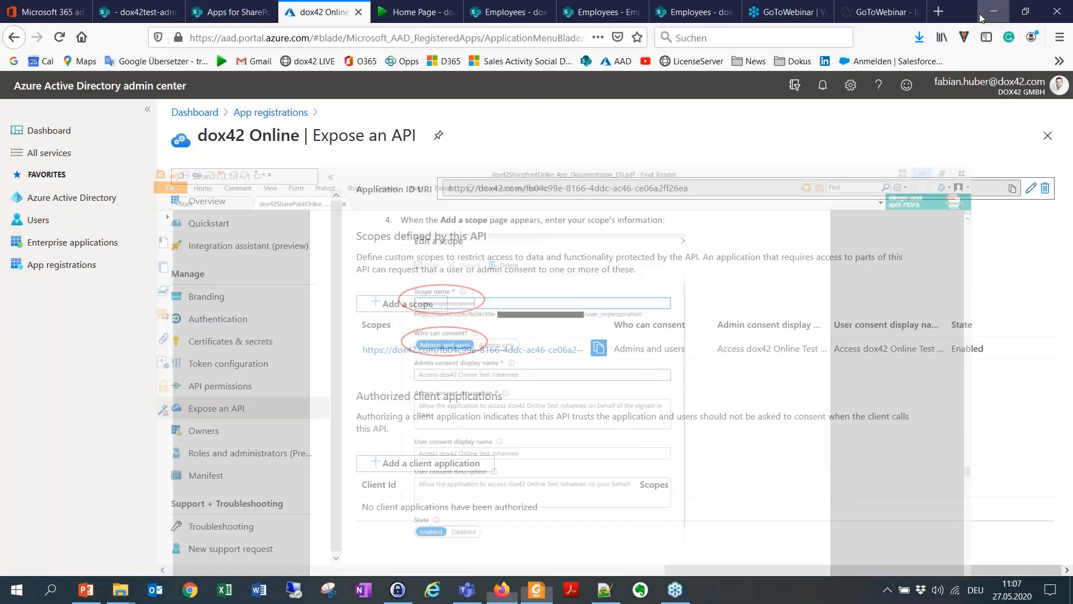
# Step: Open the API permissions of the SharePoint Online Client Extensibility Web Application Principal app registration
pyautogui.click(287, 115)
pyautogui.click(422, 344)
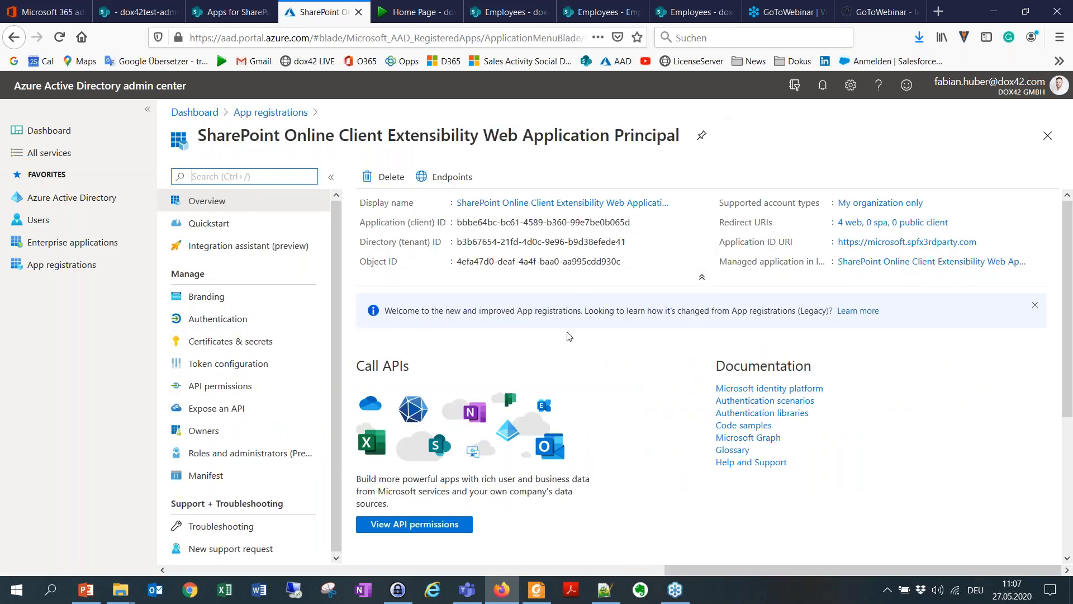
pyautogui.click(242, 396)
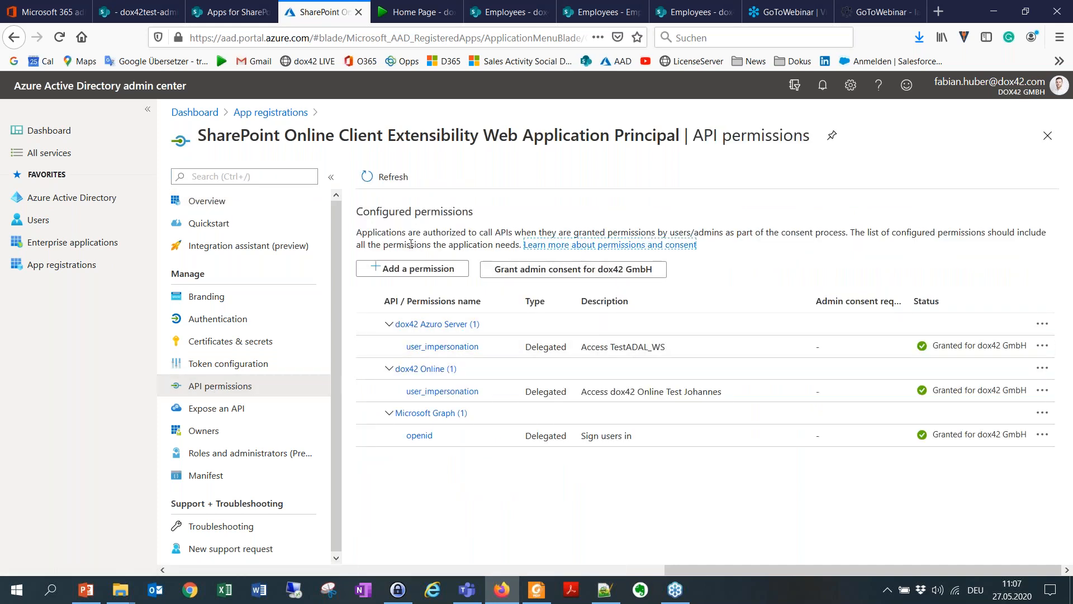
# Step: Start a permission request, search the APIs the organization uses for dox42, and close the request without adding anything
pyautogui.click(420, 268)
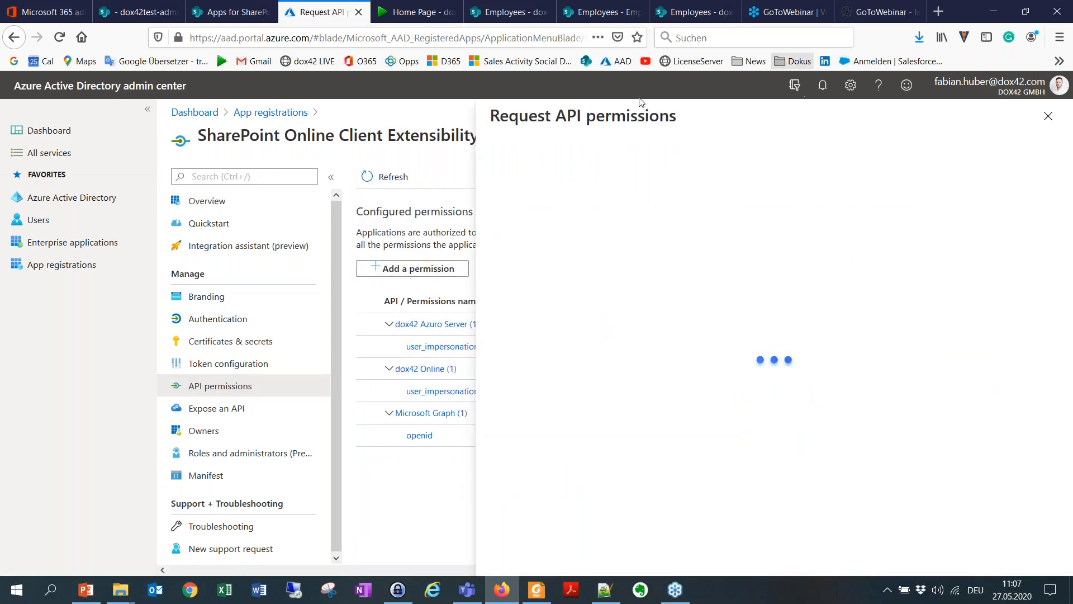
pyautogui.click(643, 191)
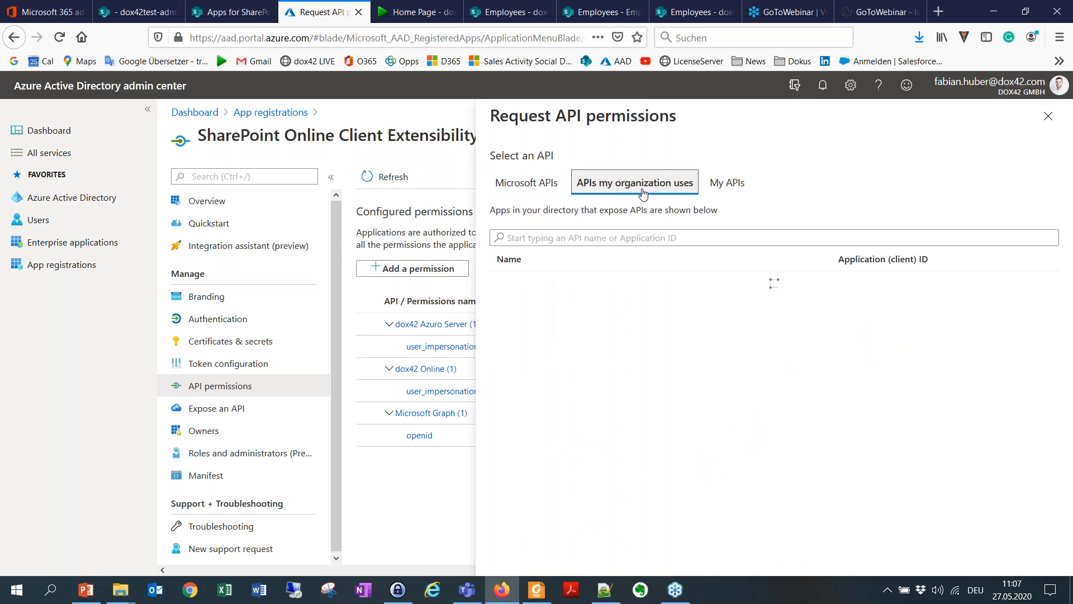
pyautogui.click(603, 240)
pyautogui.write('dox42')
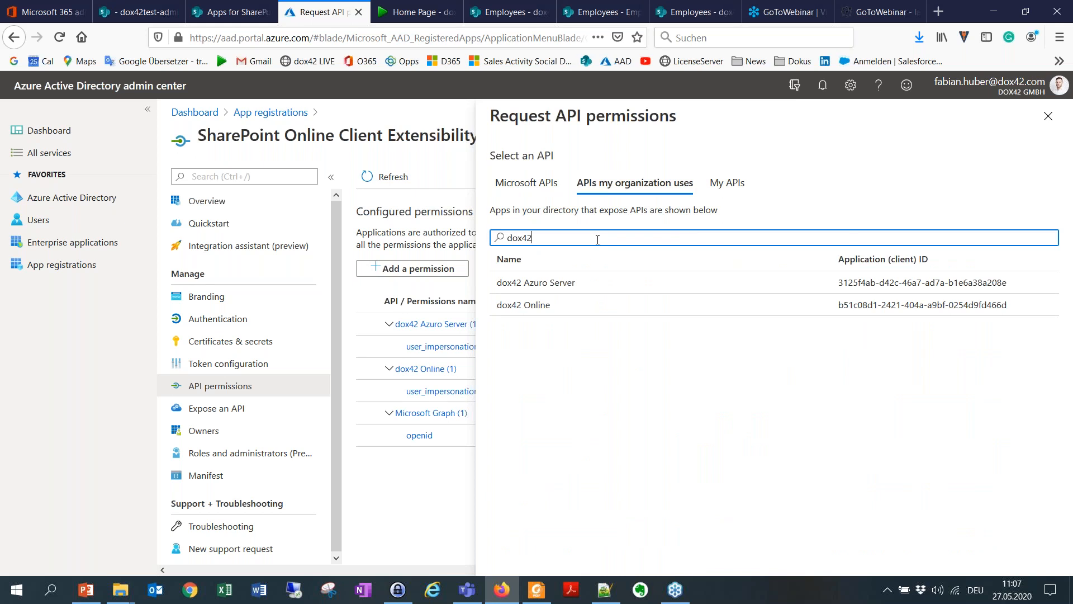
pyautogui.click(438, 168)
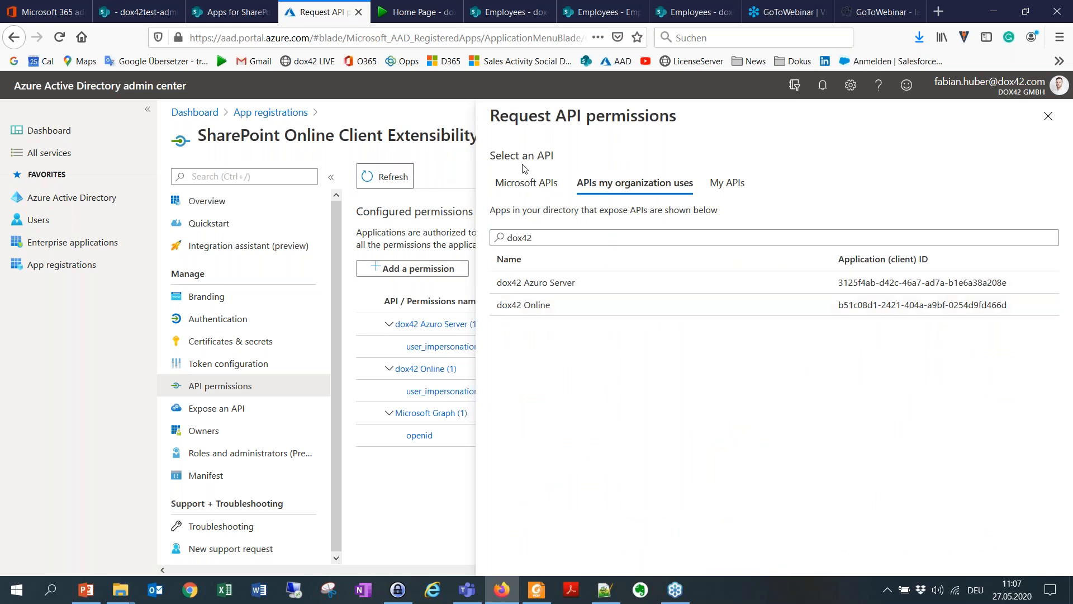
pyautogui.click(1048, 116)
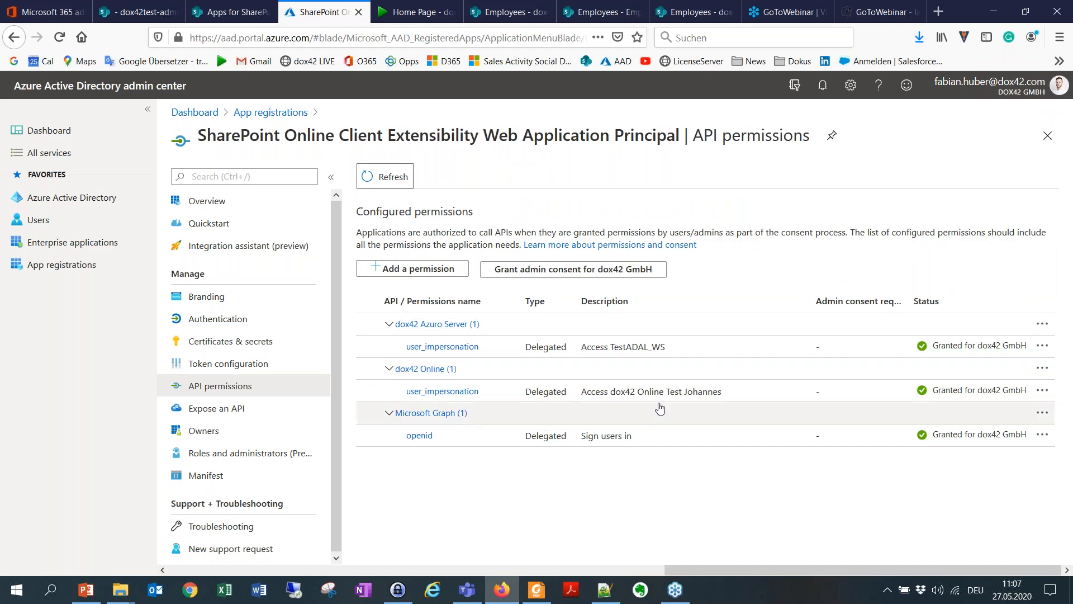
# Step: Read documentation section 6 on permissions and admin consent in Foxit Reader, continuing to section 7 on uploading dox42-cmd.sppkg
pyautogui.click(542, 601)
pyautogui.scroll(-10, 547, 313)
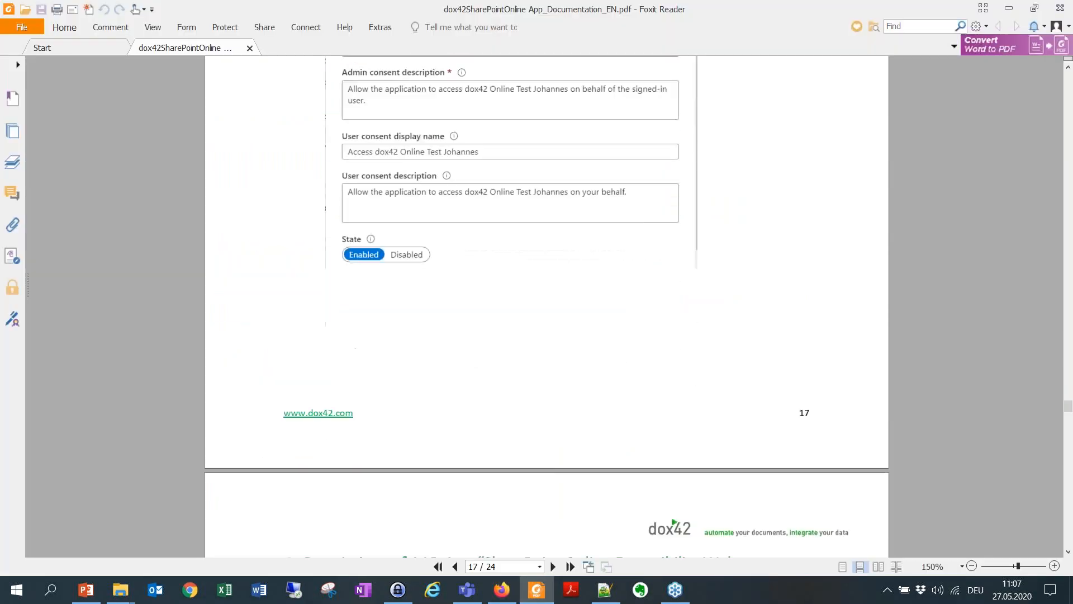
pyautogui.scroll(-5, 457, 164)
pyautogui.scroll(3, 654, 298)
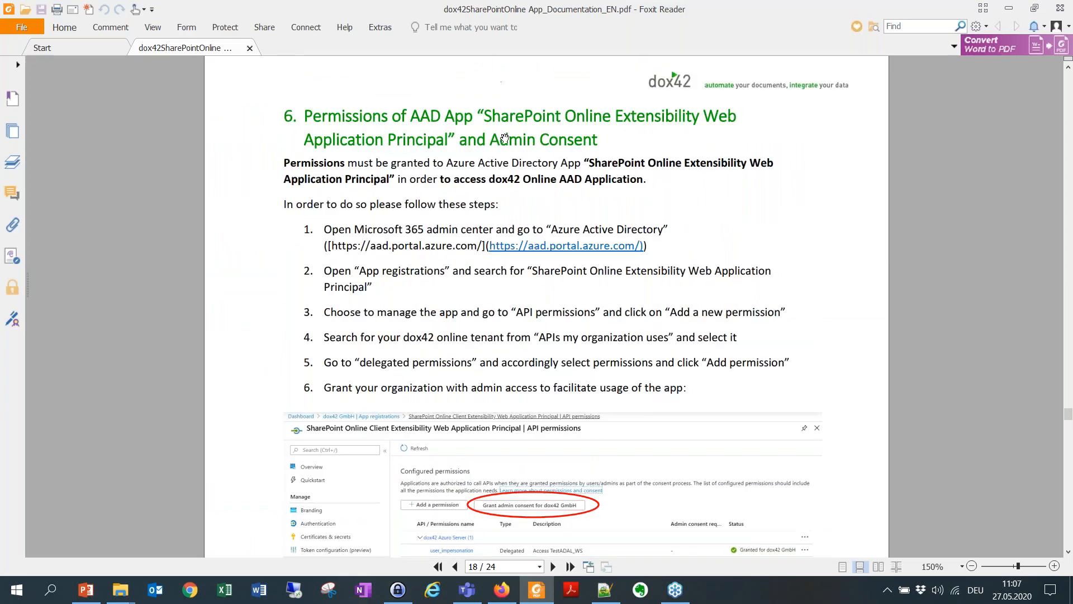
pyautogui.scroll(-8, 563, 299)
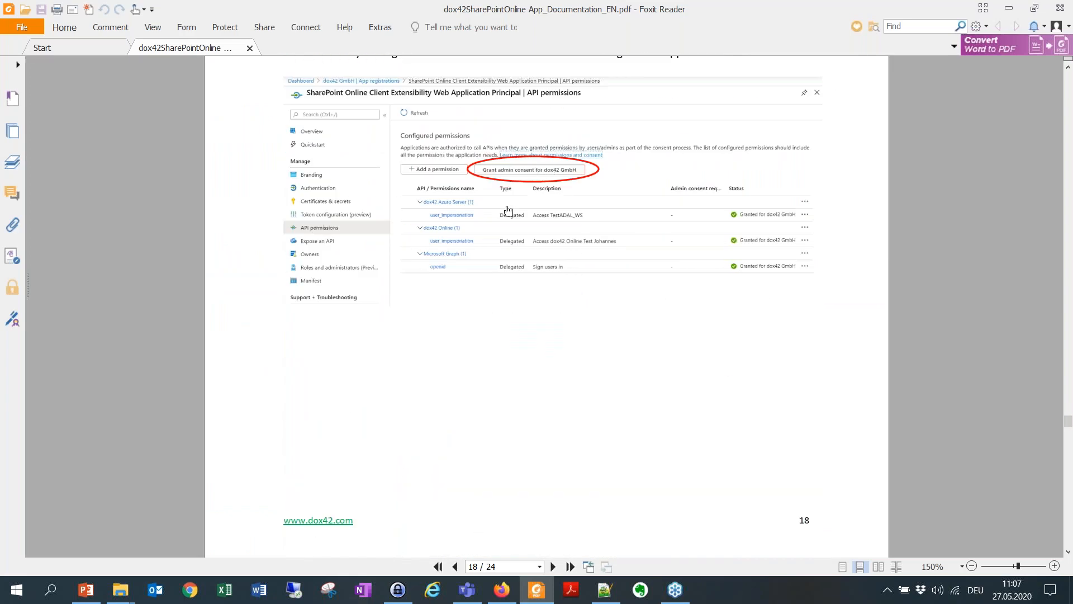
pyautogui.scroll(-7, 512, 214)
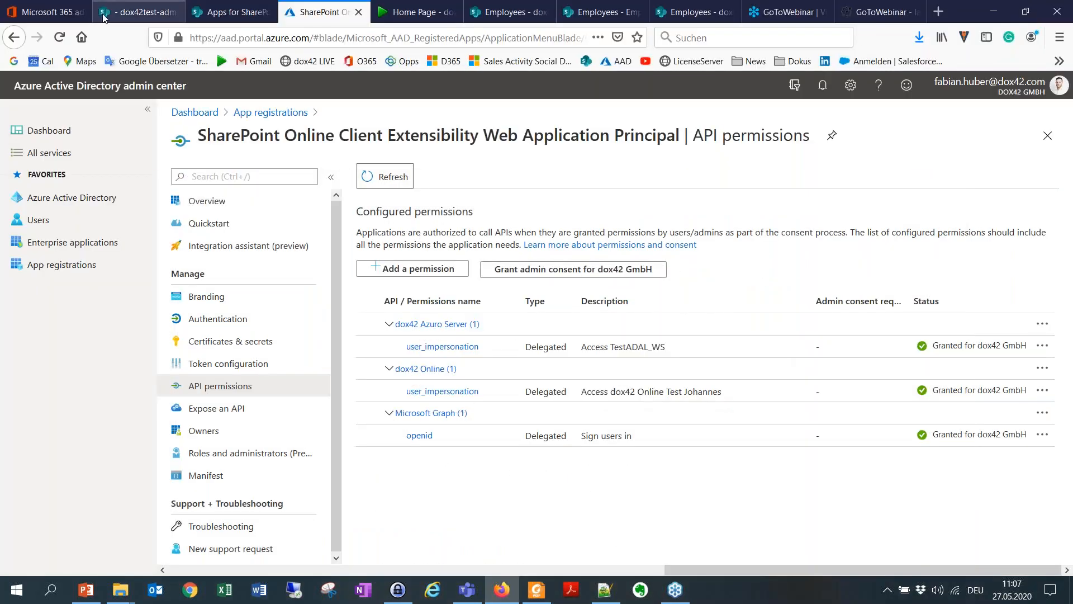
# Step: Switch to Firefox and view the SharePoint admin center's More features page and the Apps for SharePoint catalog
pyautogui.click(124, 11)
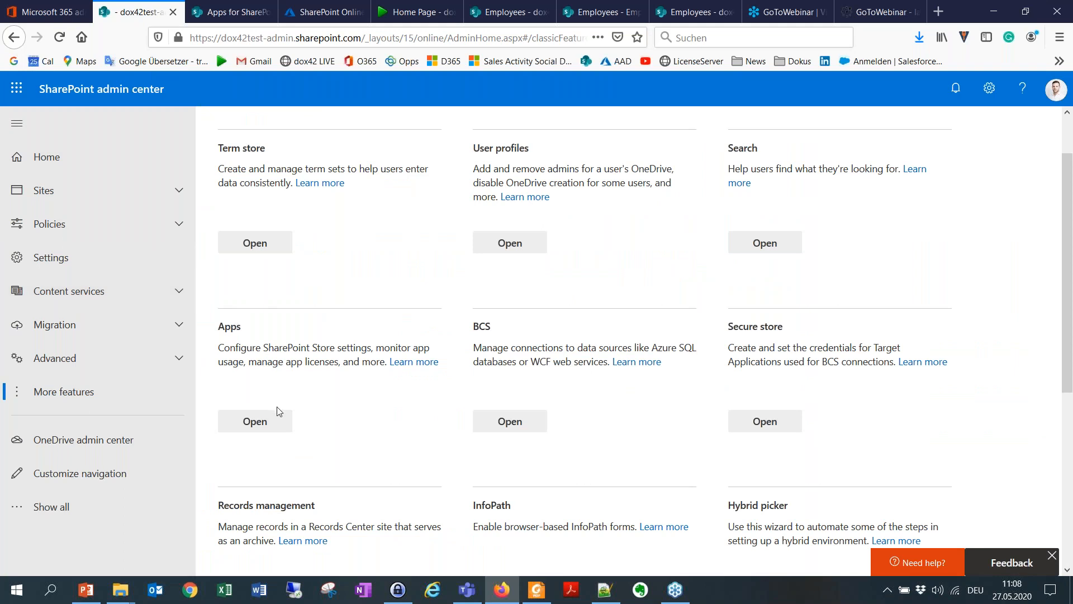
pyautogui.click(230, 7)
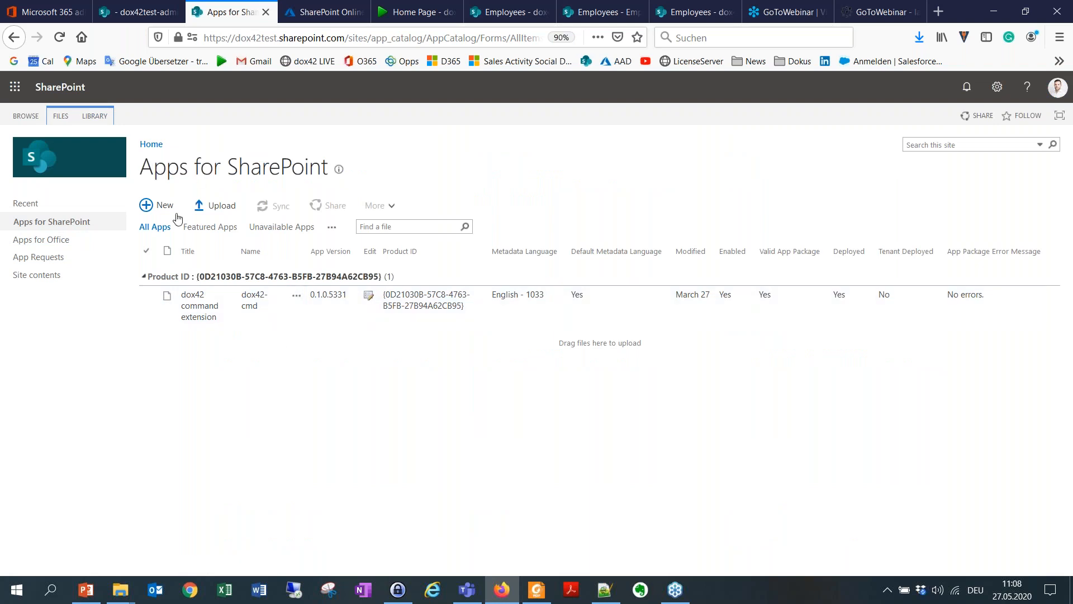
pyautogui.click(393, 310)
# Step: View the organization's apps available when adding an app to the Employees site, and return to the site's home page
pyautogui.click(603, 20)
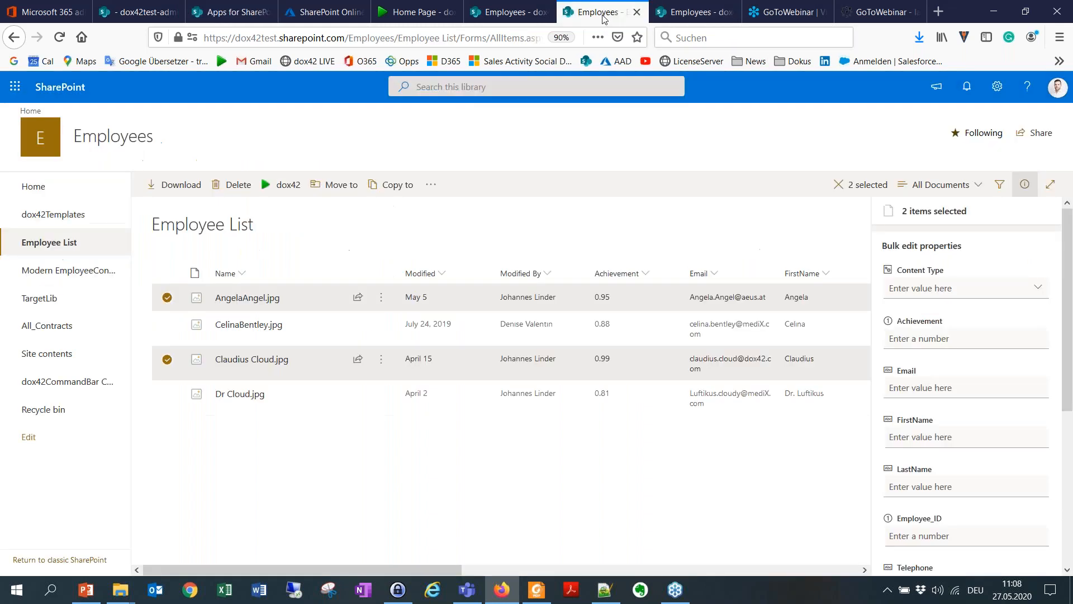
pyautogui.click(122, 145)
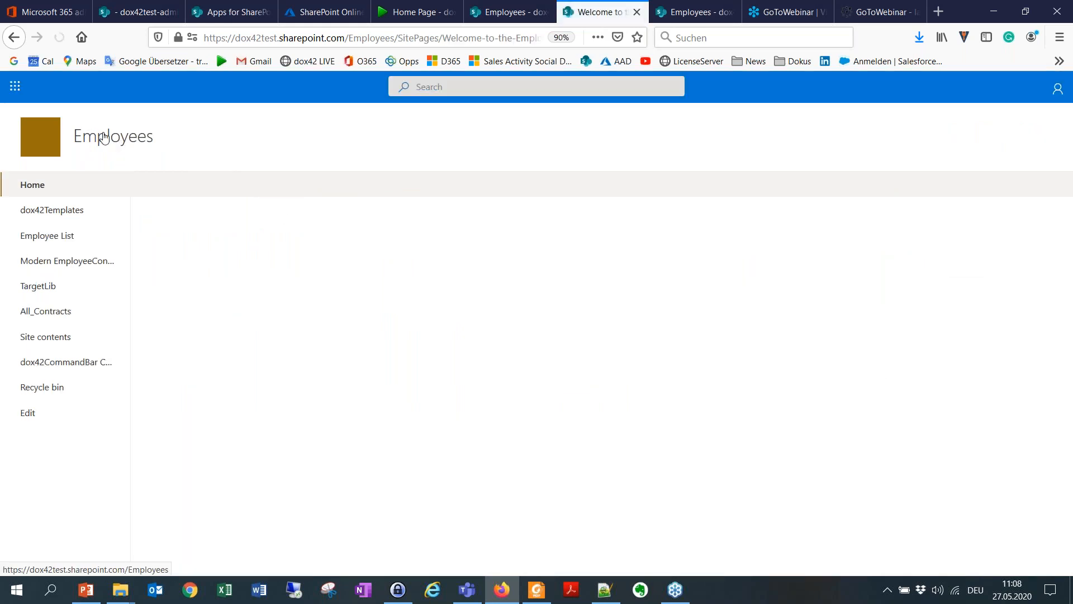
pyautogui.click(190, 196)
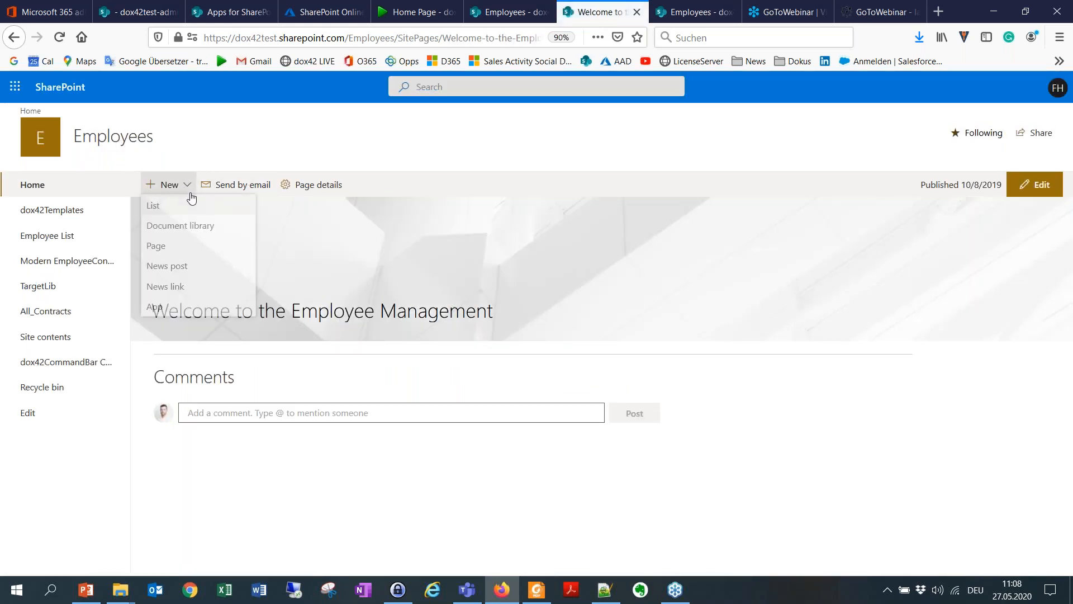
pyautogui.click(174, 306)
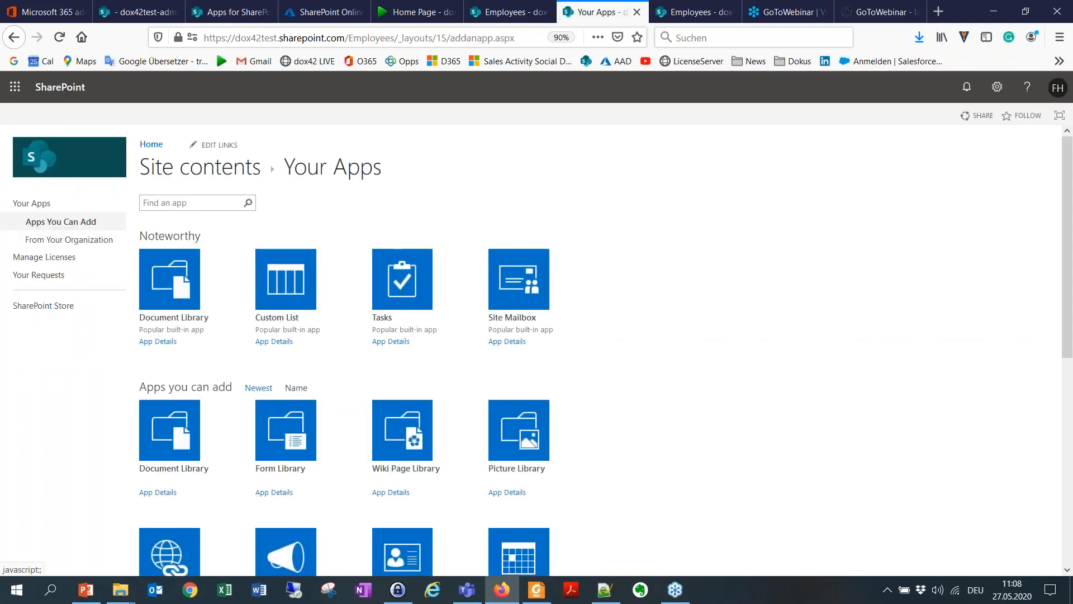
pyautogui.click(84, 240)
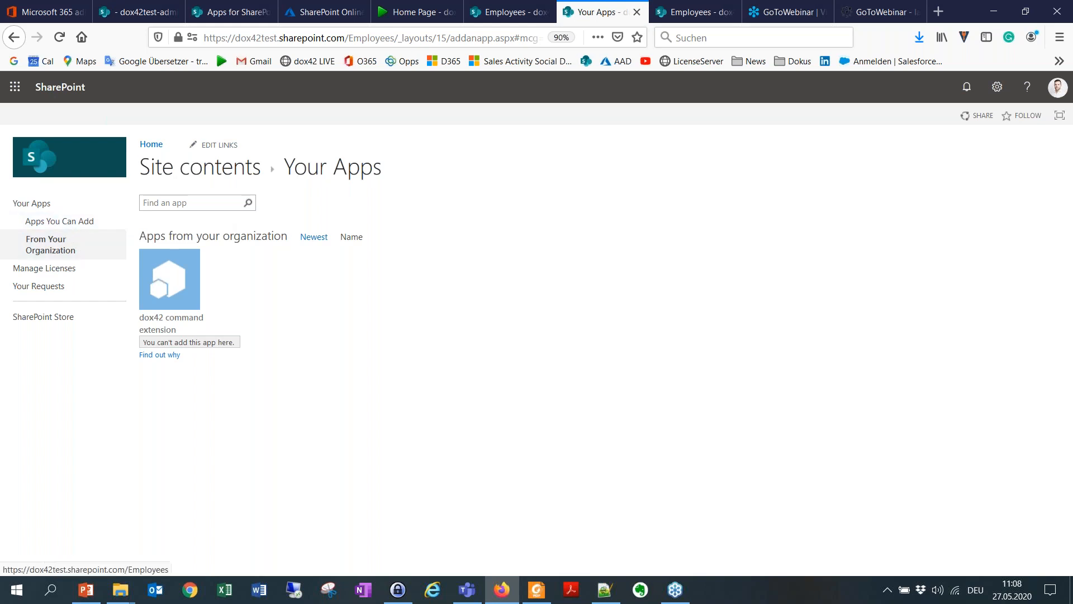
pyautogui.click(14, 38)
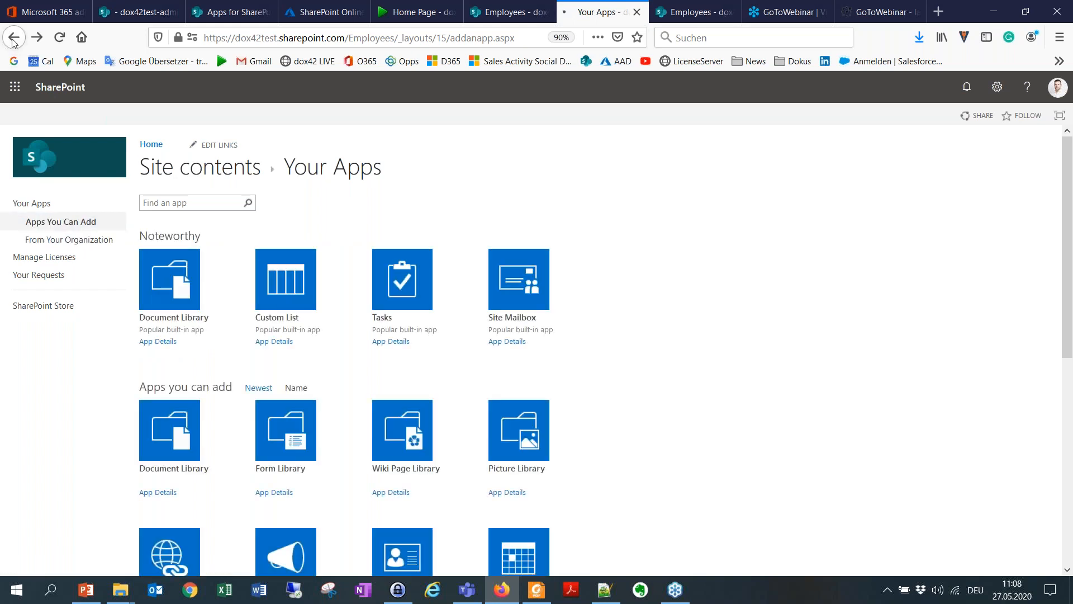
pyautogui.click(14, 38)
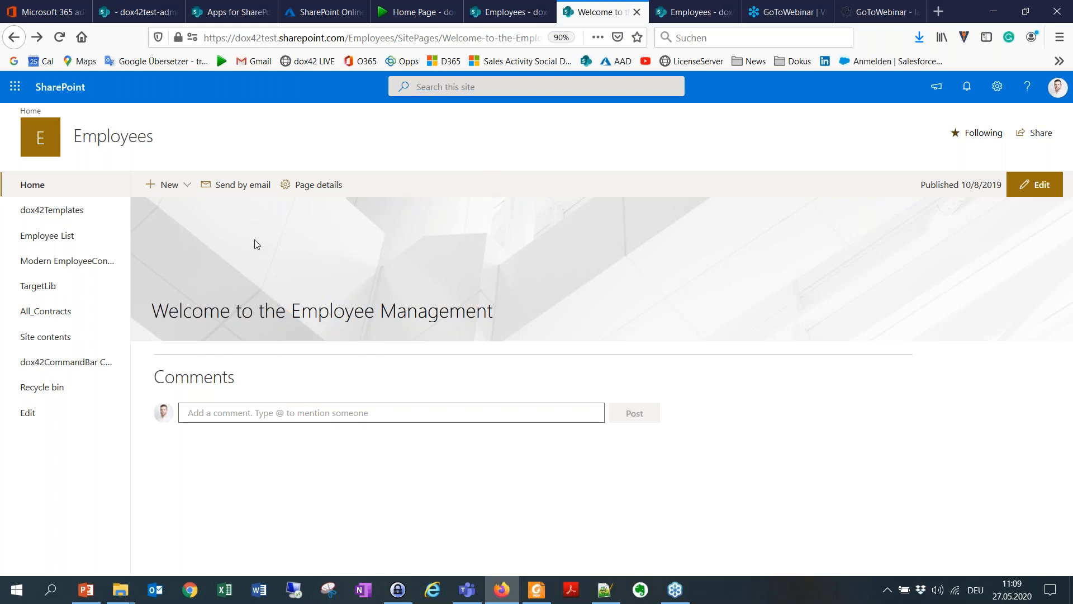
# Step: Open the dox42CommandBar Config list from the Employees site contents and look through its entries
pyautogui.click(53, 342)
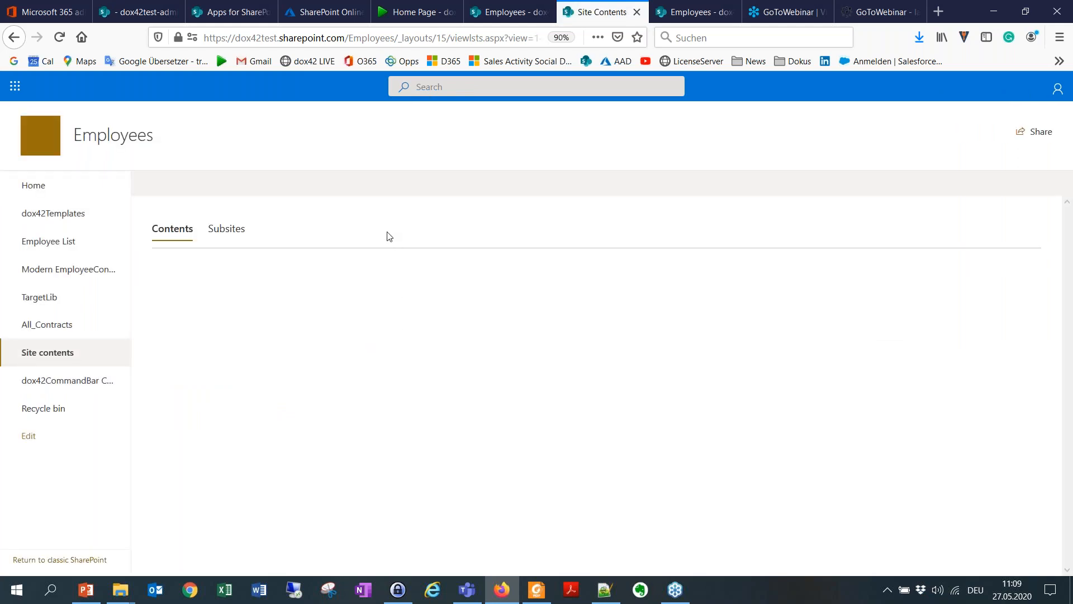
pyautogui.scroll(-1, 343, 416)
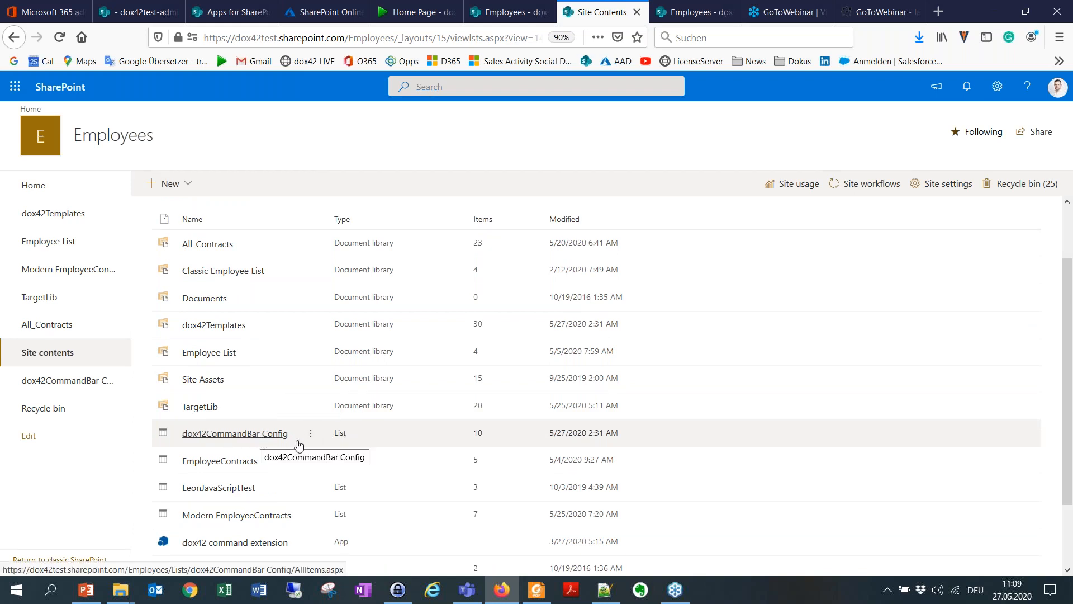
pyautogui.click(237, 439)
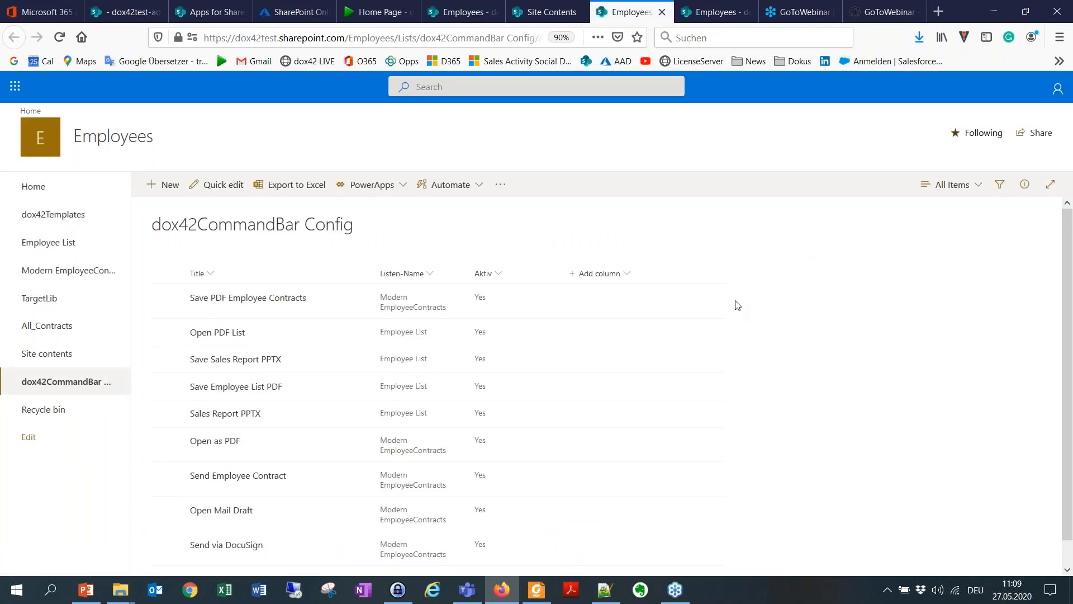
pyautogui.scroll(-1, 598, 333)
pyautogui.scroll(1, 332, 361)
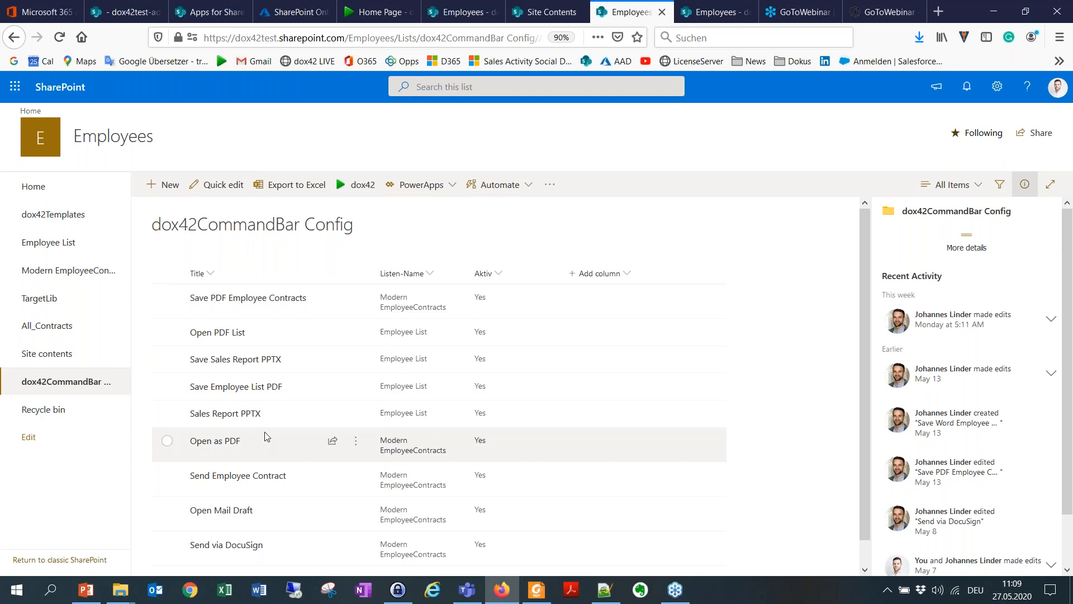
# Step: Read documentation sections 7 to 9 in Foxit Reader, up to configuring the input parameter, and return to Firefox
pyautogui.click(537, 589)
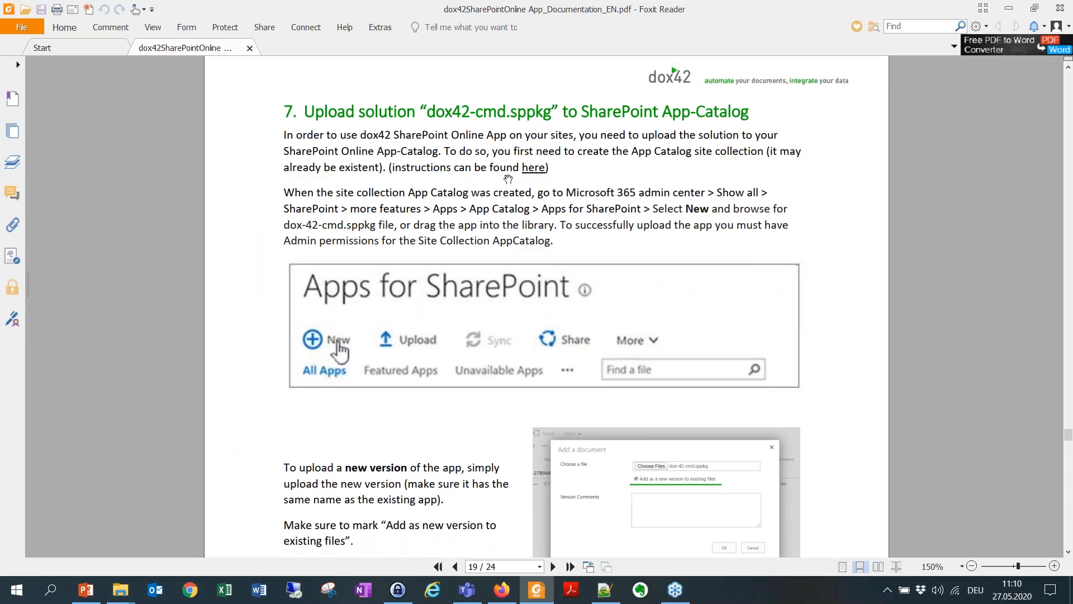
pyautogui.scroll(-8, 381, 242)
pyautogui.scroll(-5, 381, 242)
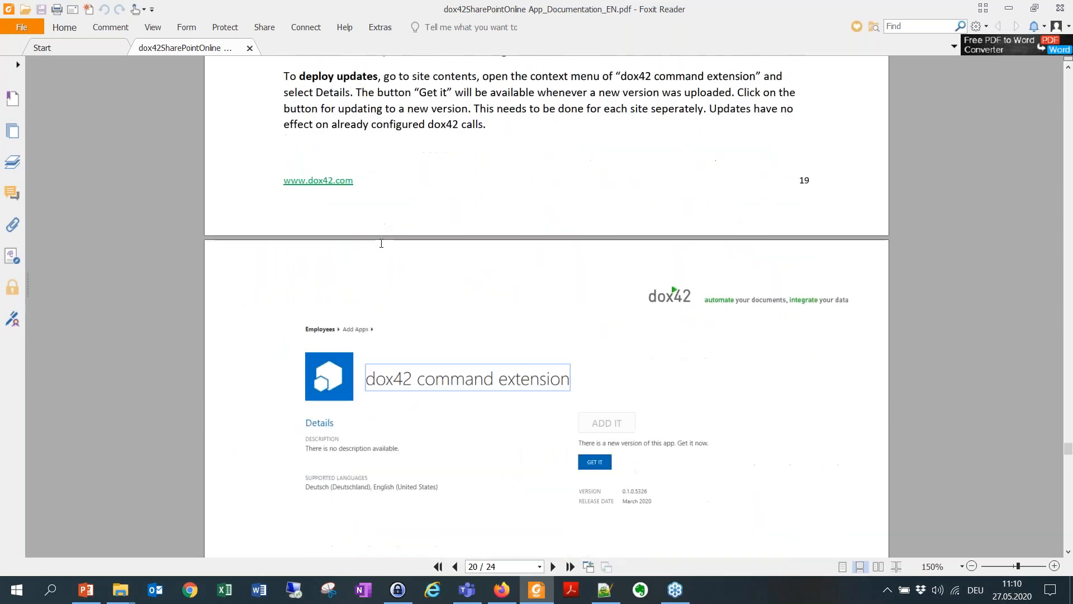
pyautogui.scroll(-2, 381, 243)
pyautogui.scroll(-4, 491, 183)
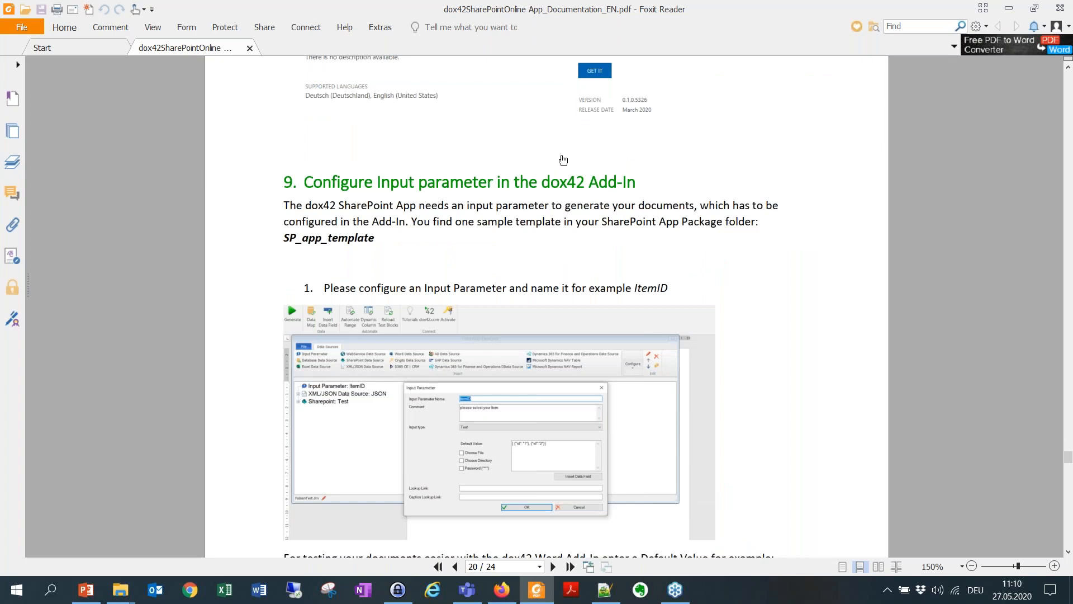
pyautogui.click(1004, 8)
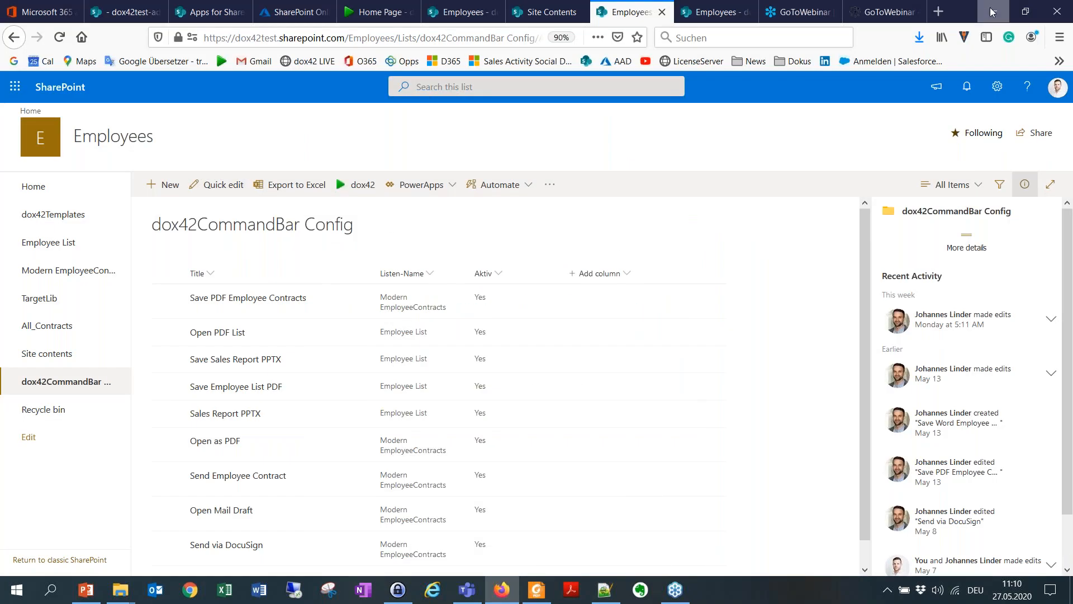
# Step: Switch to File Explorer and view the contents of the dox42 SharePoint Online App folder
pyautogui.click(992, 11)
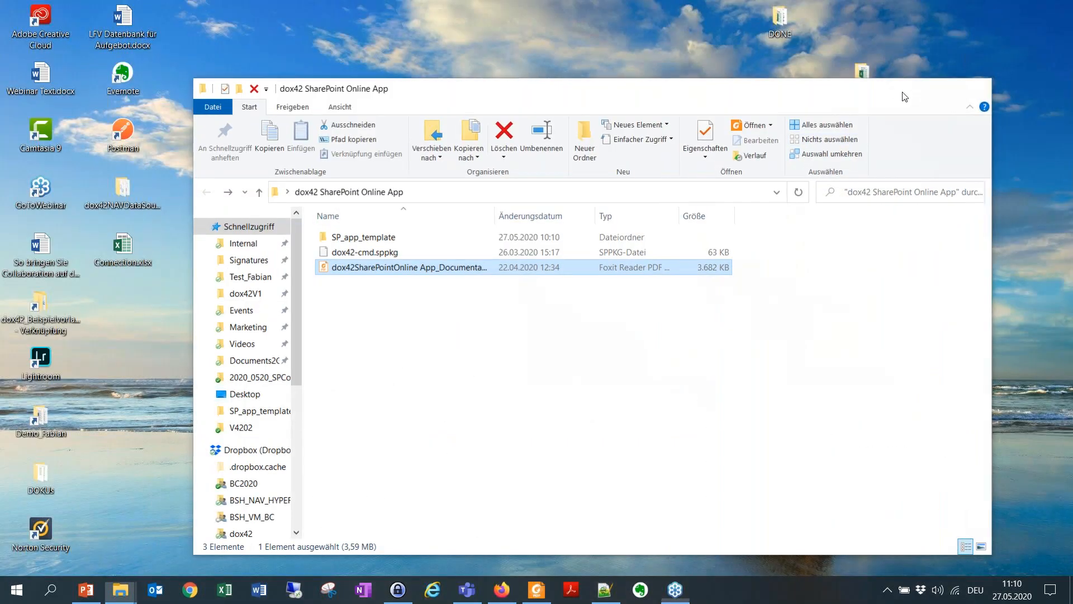
pyautogui.click(903, 93)
pyautogui.doubleClick(468, 134)
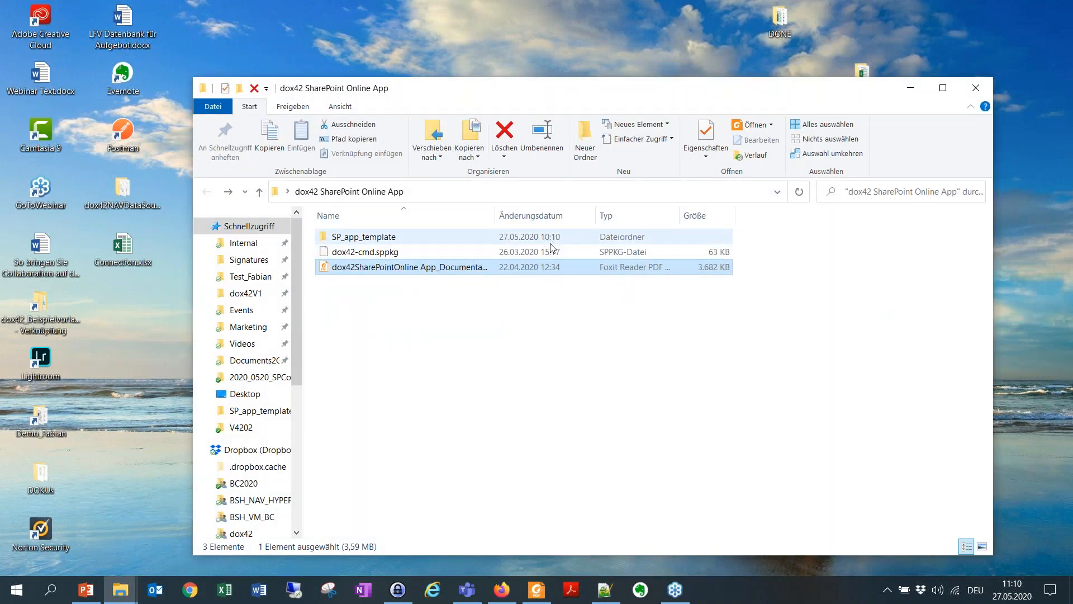
# Step: Open ConnectionSPapp.xlsx from the SP_app_template folder, look through its connection columns up to Server_clientKey, and close the workbook
pyautogui.click(460, 241)
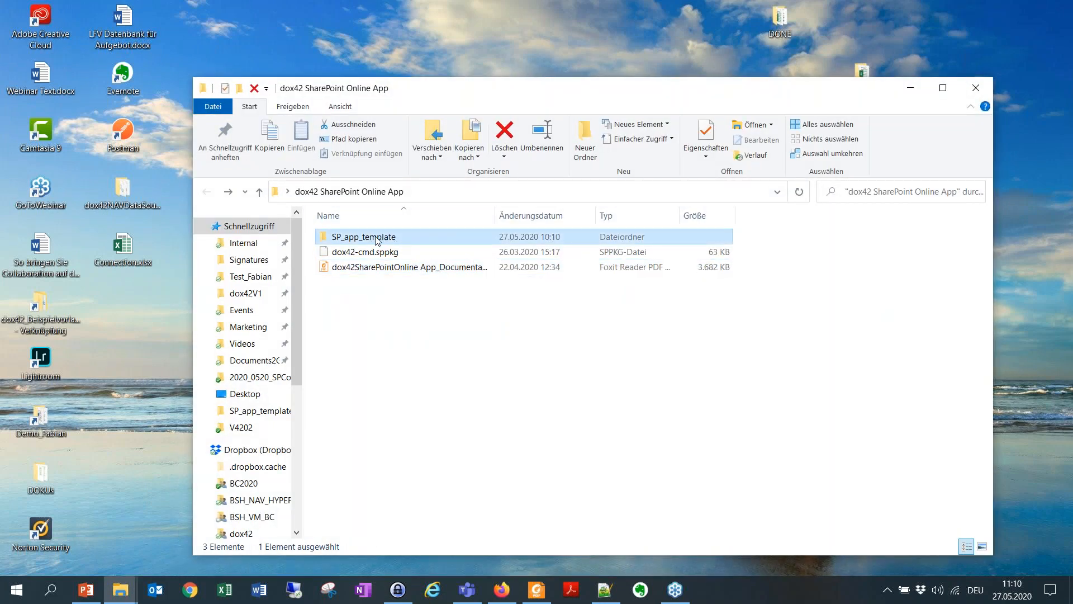
pyautogui.click(380, 239)
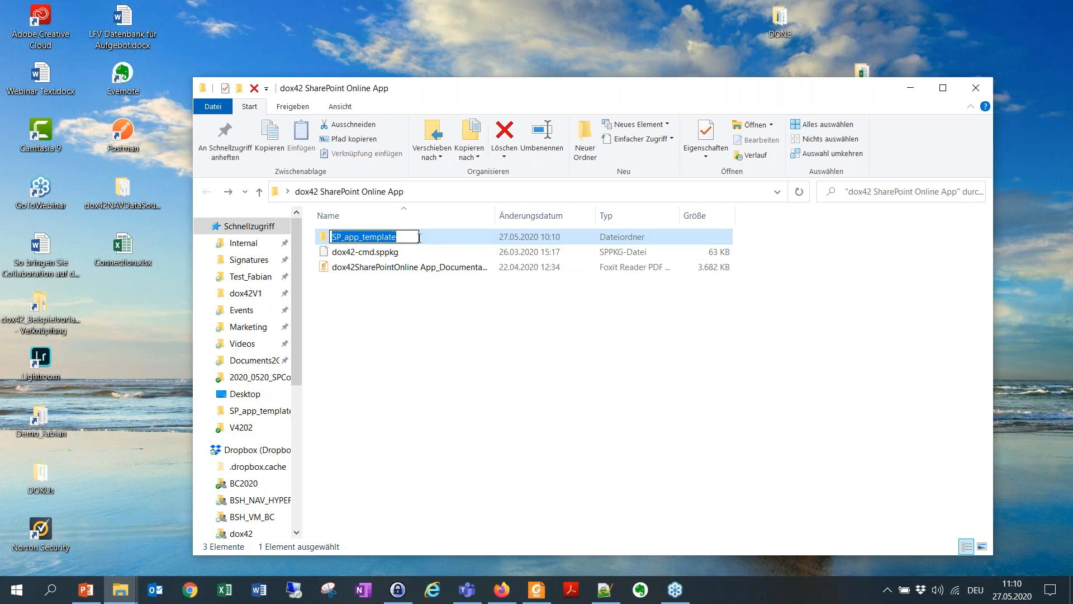
pyautogui.doubleClick(379, 239)
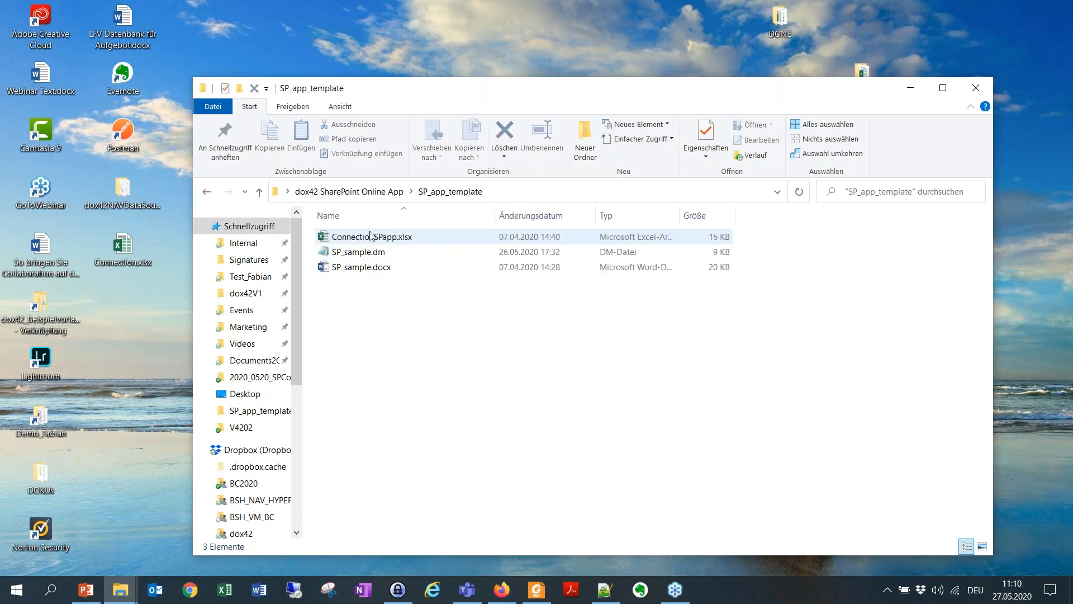
pyautogui.doubleClick(417, 239)
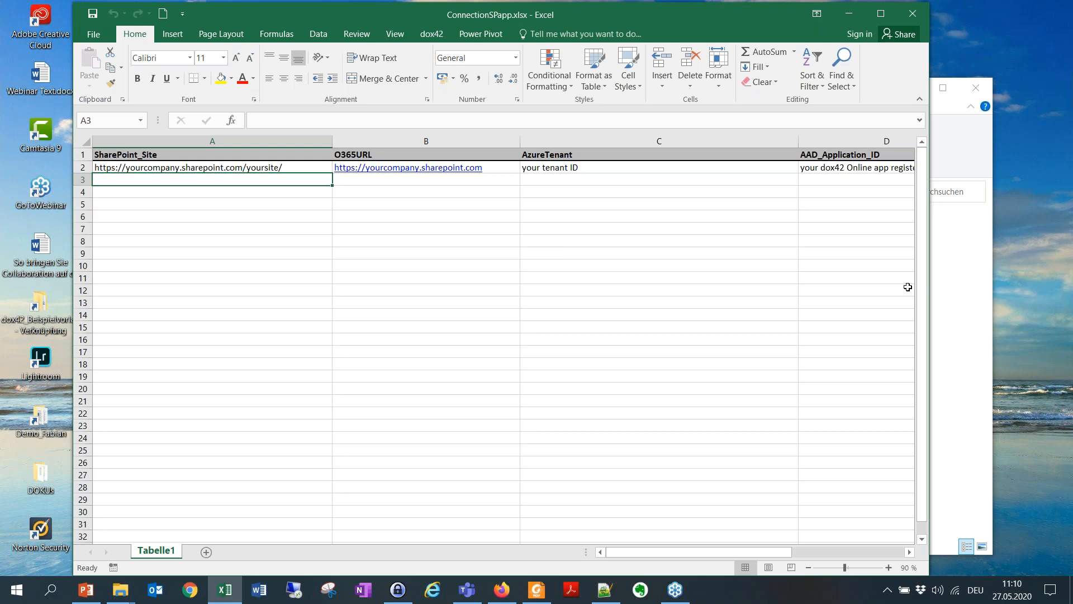
pyautogui.moveTo(930, 279); pyautogui.dragTo(976, 281)
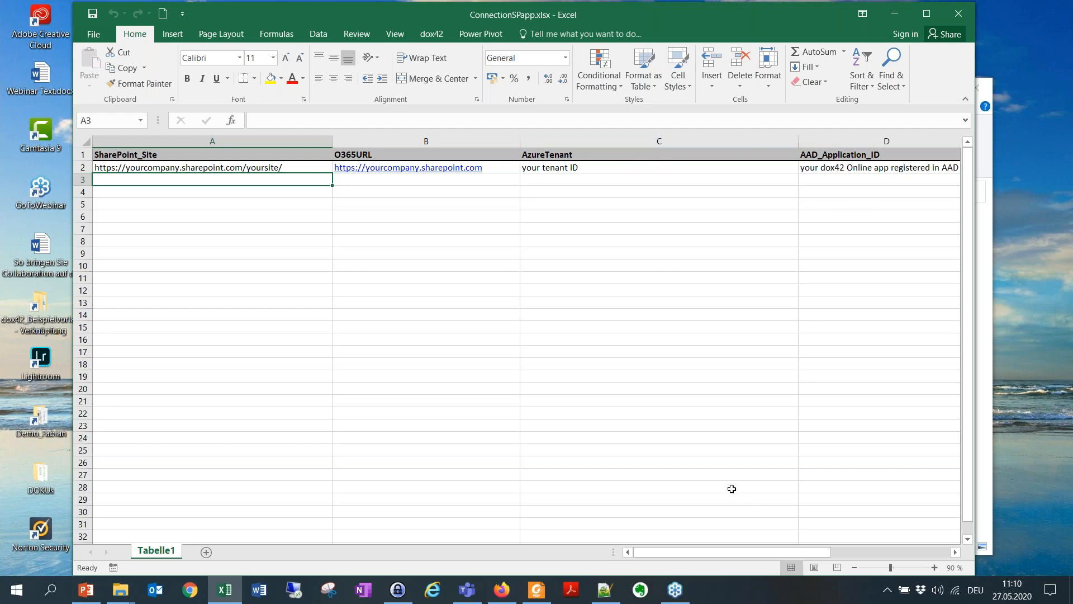
pyautogui.moveTo(719, 551); pyautogui.dragTo(789, 552)
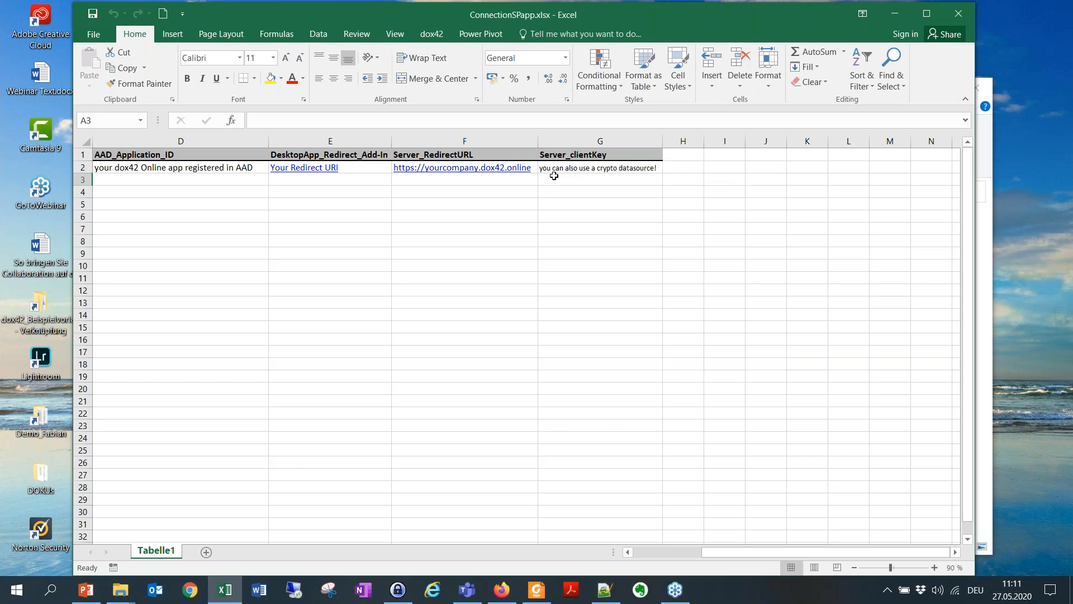
pyautogui.click(972, 15)
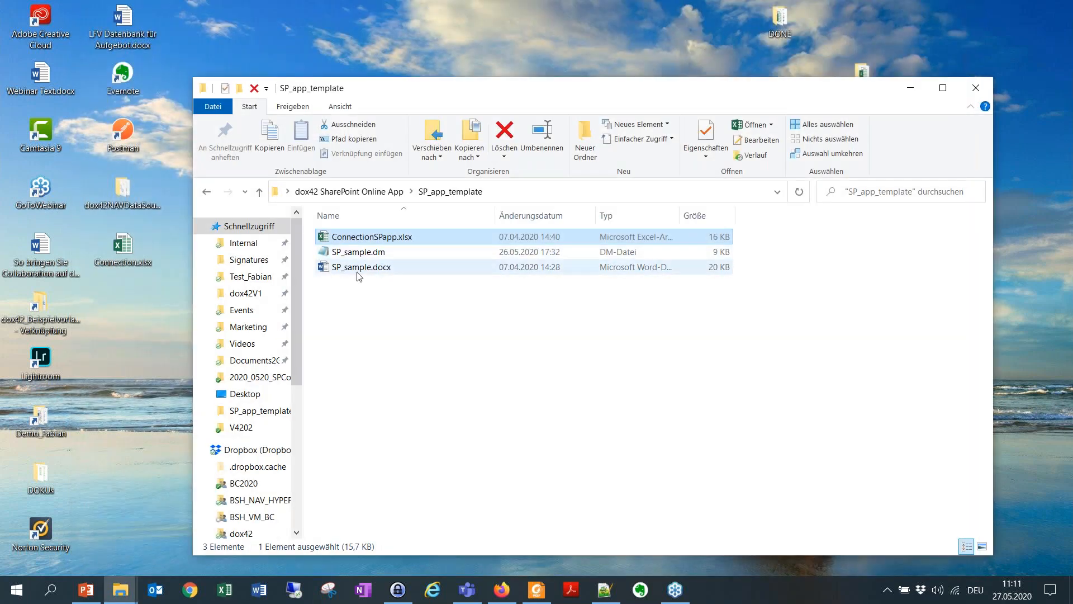
# Step: View the SP_sample.docx template in Word, and close it along with the SP_app_template folder window
pyautogui.doubleClick(361, 269)
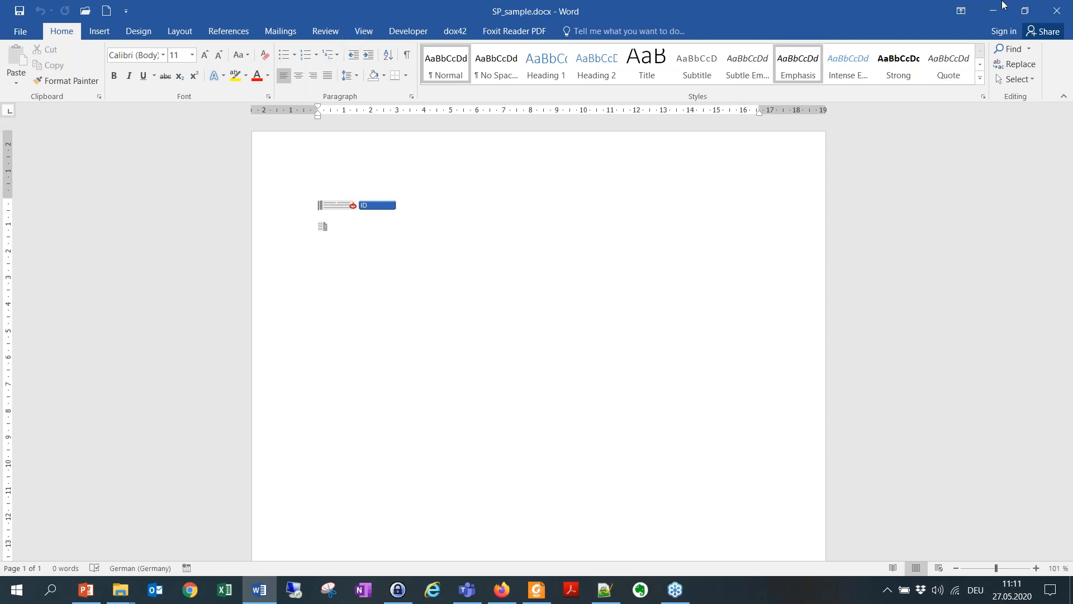
pyautogui.click(1056, 10)
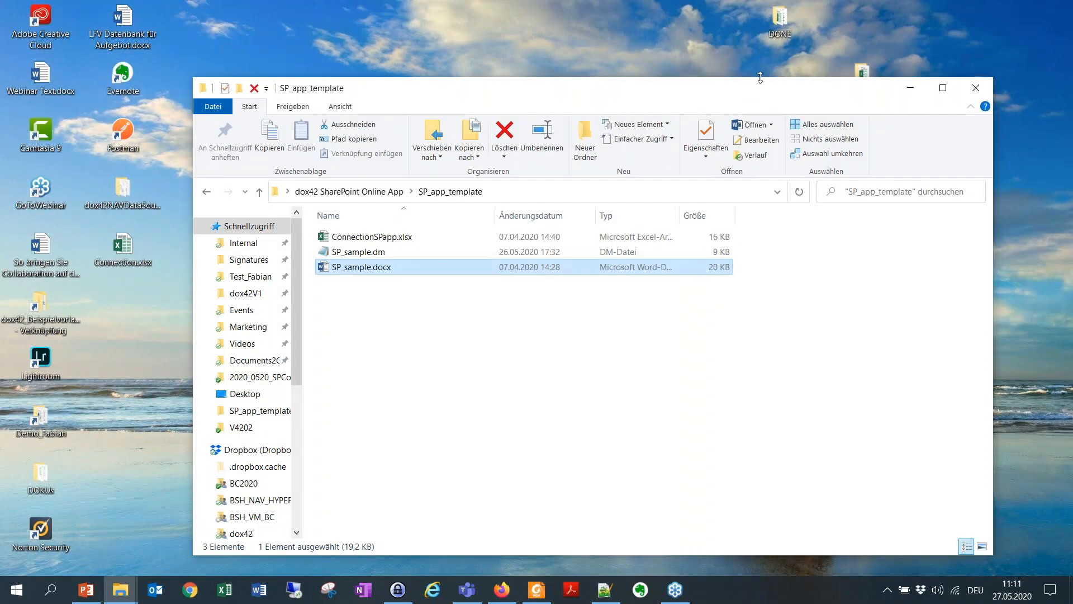
pyautogui.click(976, 88)
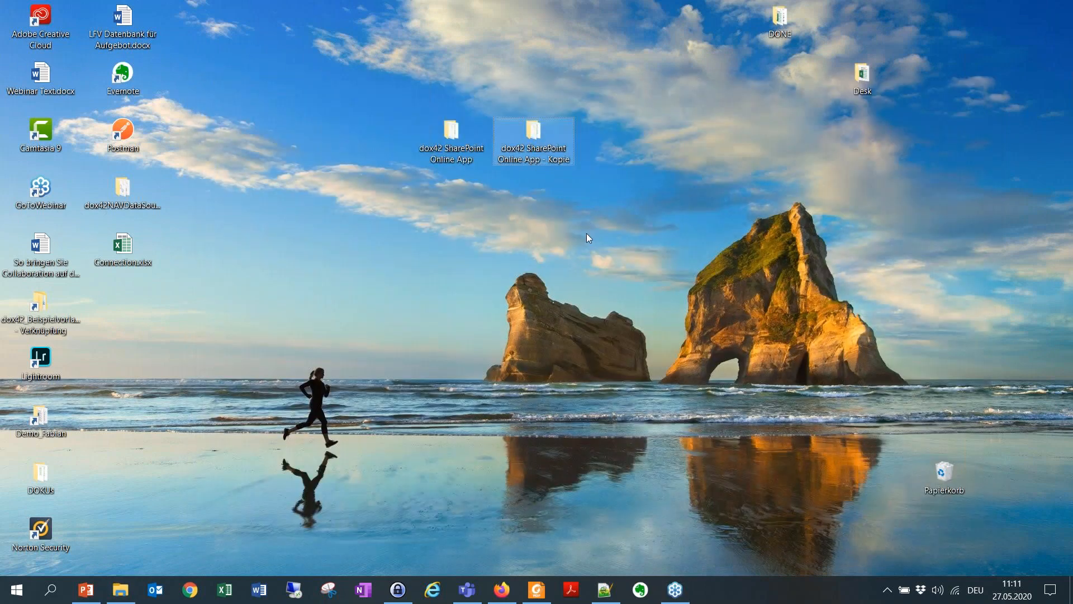
# Step: Paste a copy of the "dox42 SharePoint Online App - Kopie" folder beside the original on the desktop and open the copy's SP_app_template subfolder
pyautogui.hotkey('ctrl', 'v')
pyautogui.moveTo(132, 324); pyautogui.dragTo(632, 159)
pyautogui.doubleClick(618, 147)
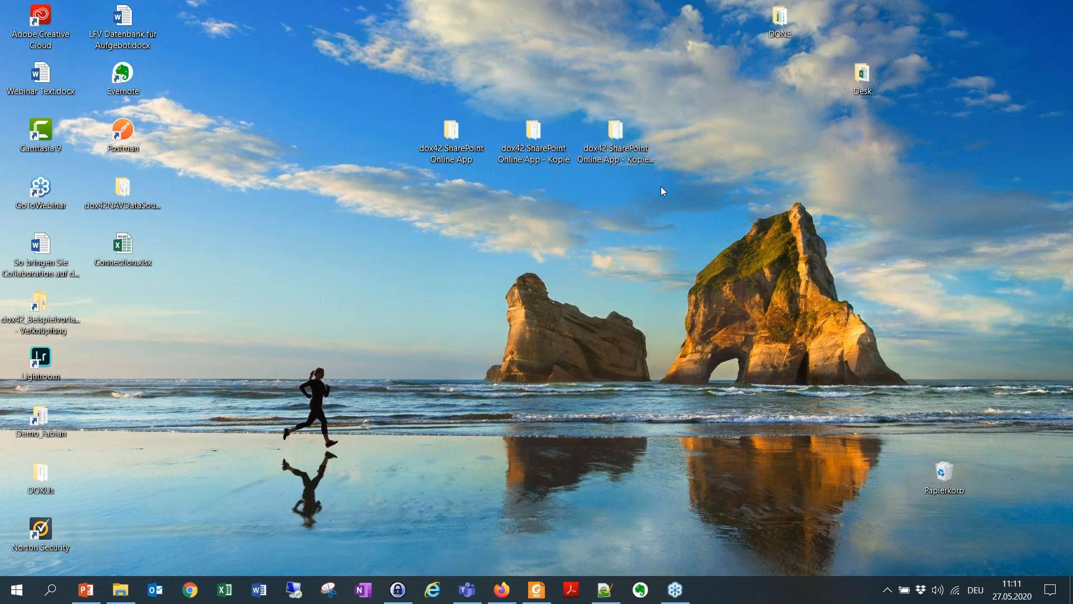
pyautogui.click(415, 237)
pyautogui.doubleClick(416, 237)
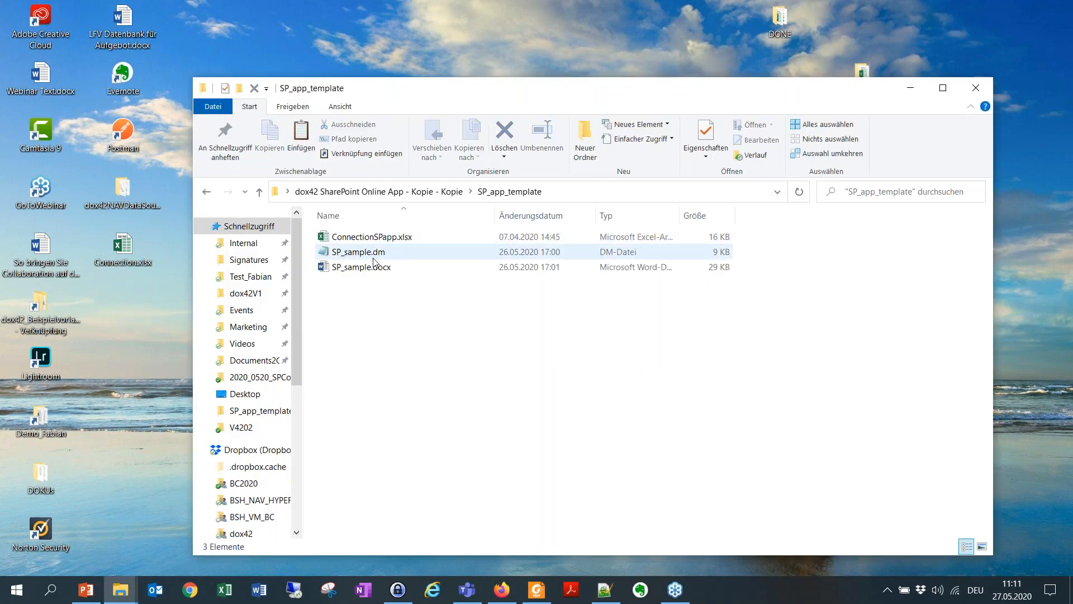
# Step: Open SP_sample.docx from the copied template folder and delete all of the document's content
pyautogui.click(392, 268)
pyautogui.doubleClick(416, 266)
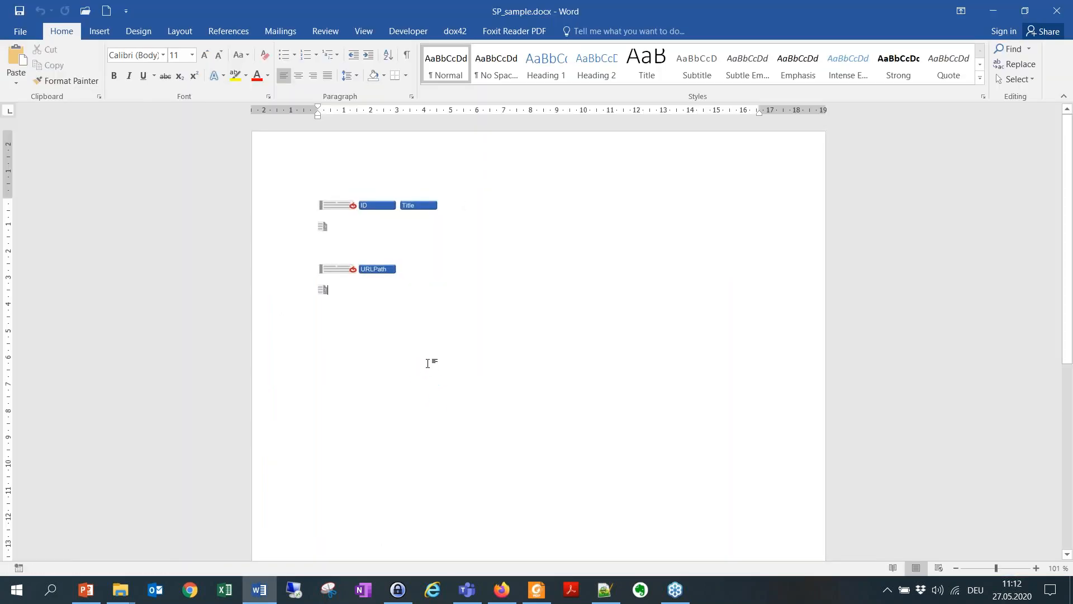
pyautogui.moveTo(321, 295); pyautogui.dragTo(280, 201)
pyautogui.press('Delete')
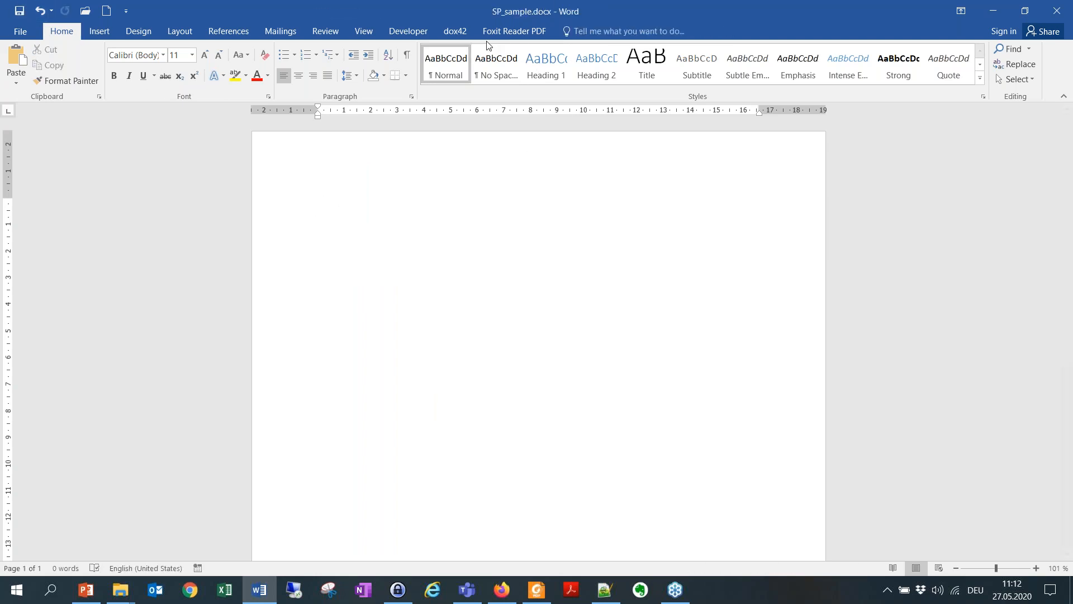
# Step: Delete the JSON, ItemID and EMP_Class entries from the document's dox42 data map, keep the Connection Excel source, and save the changes
pyautogui.click(456, 31)
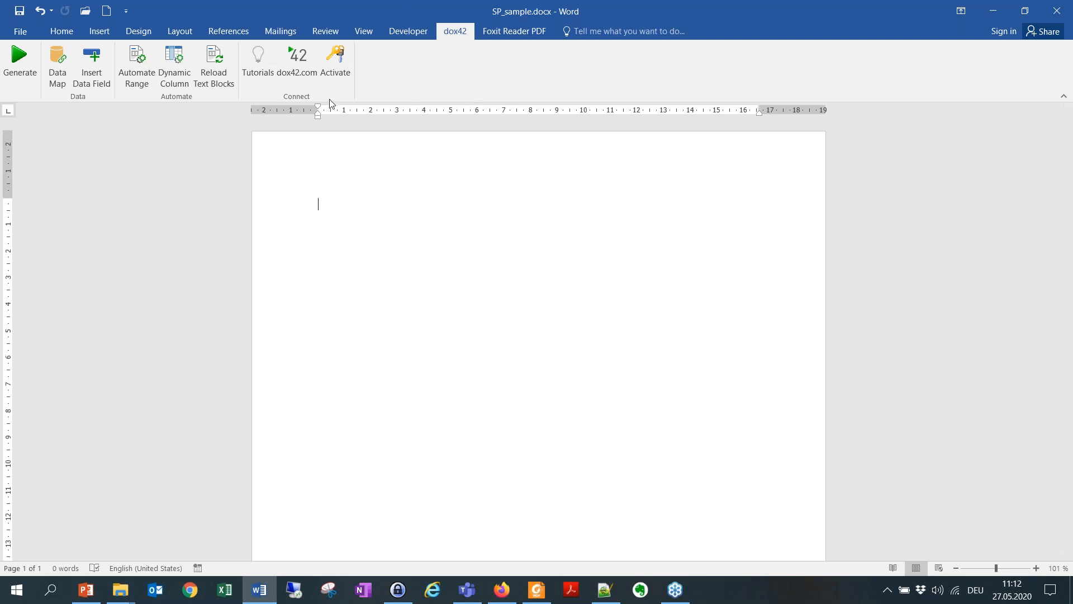
pyautogui.click(63, 82)
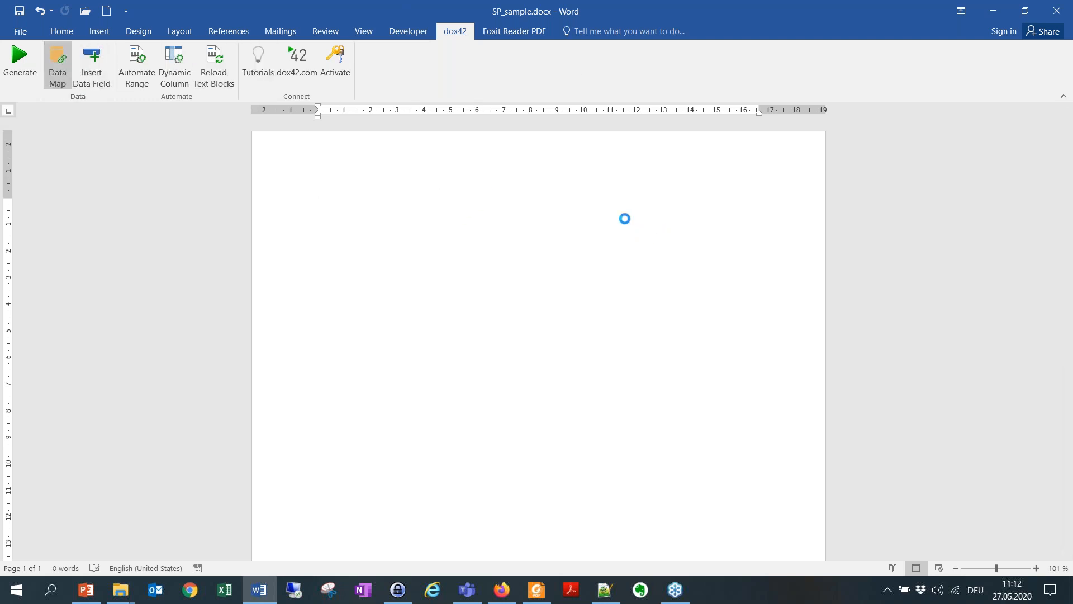
pyautogui.click(335, 273)
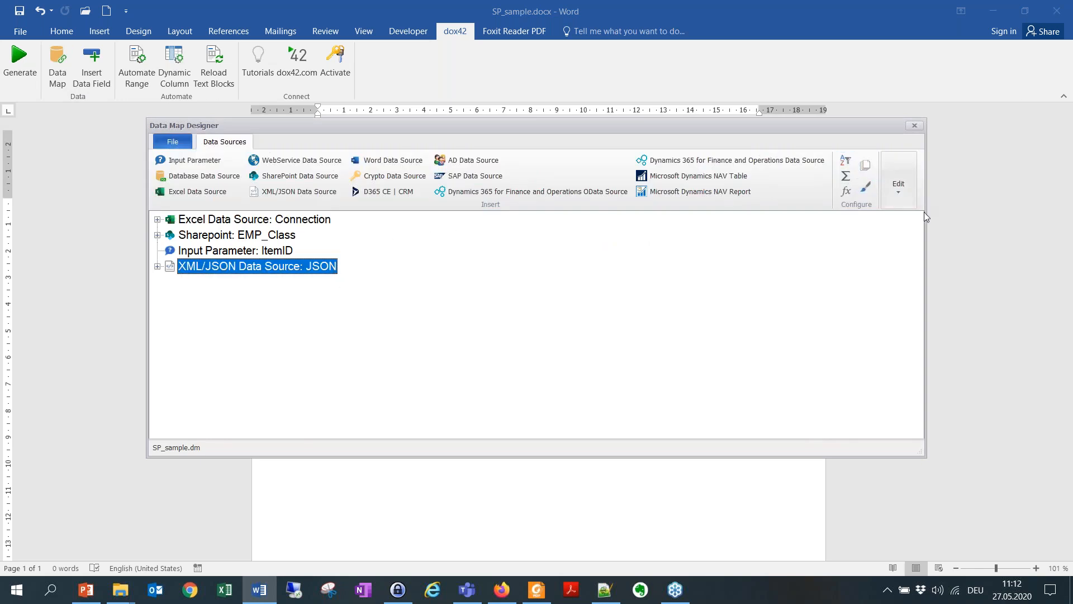
pyautogui.moveTo(926, 212); pyautogui.dragTo(1040, 215)
pyautogui.click(1005, 164)
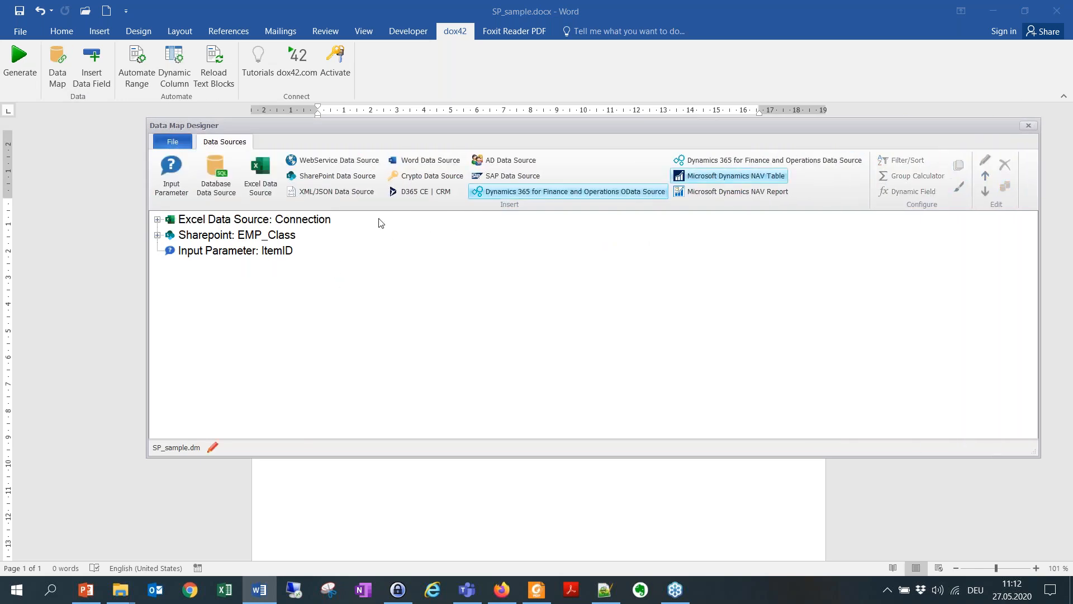
pyautogui.click(277, 251)
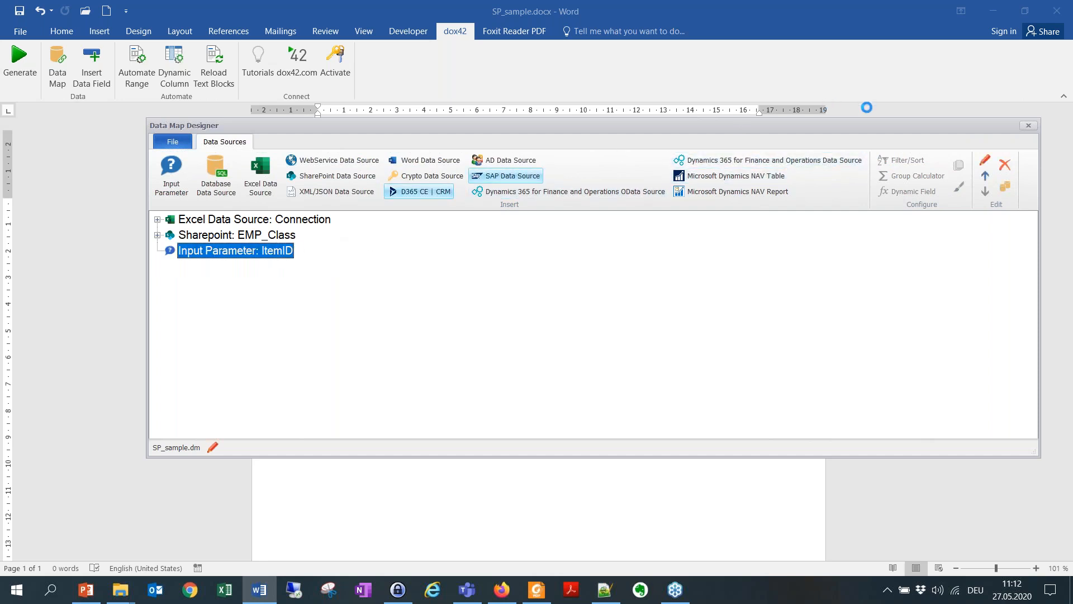
pyautogui.press('Delete')
pyautogui.click(266, 237)
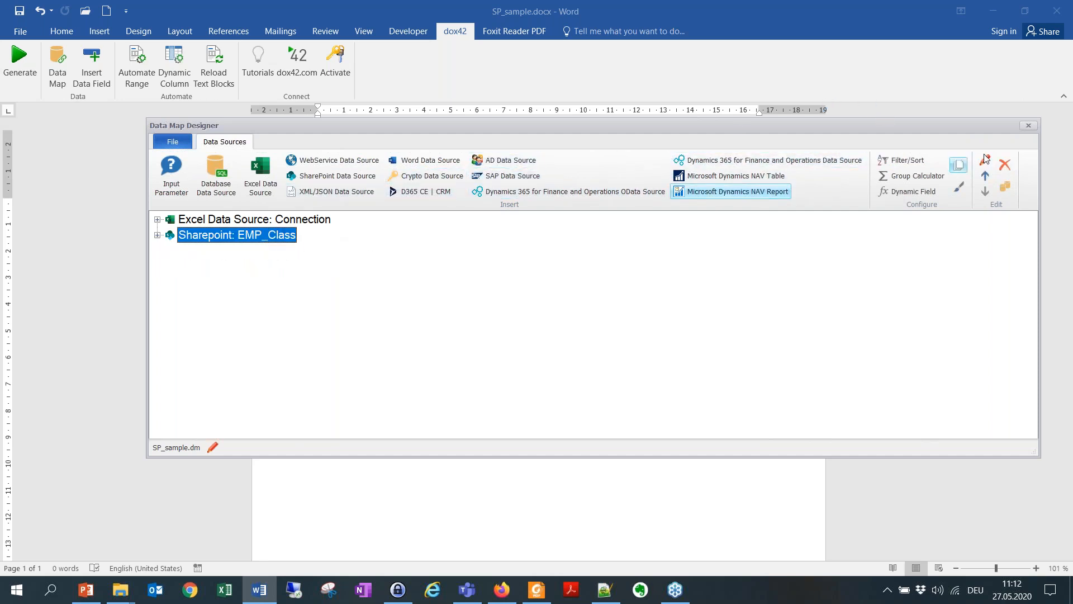
pyautogui.click(1004, 165)
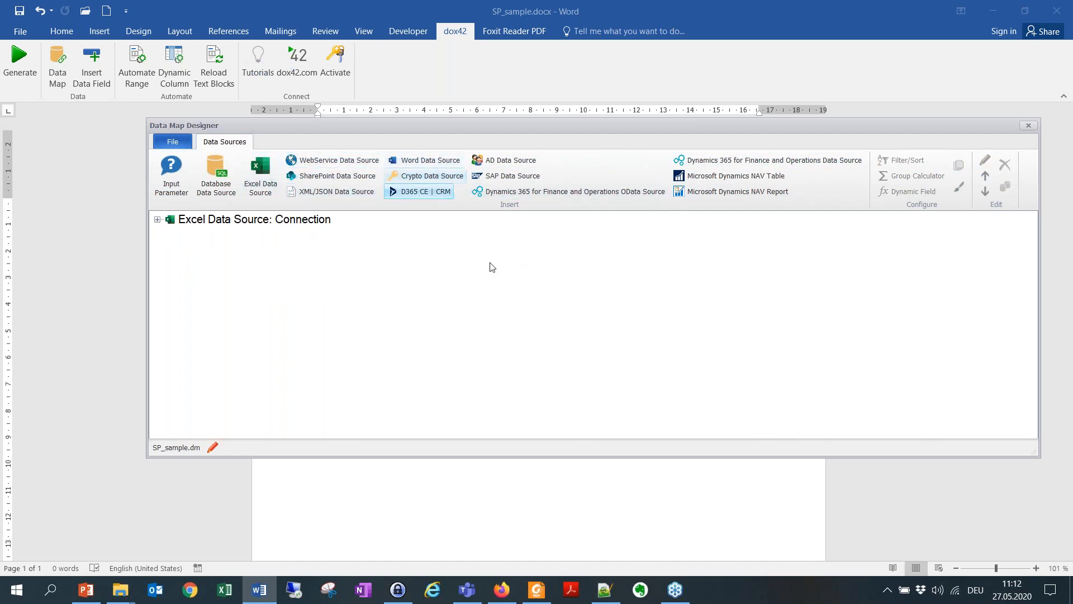
pyautogui.click(1028, 125)
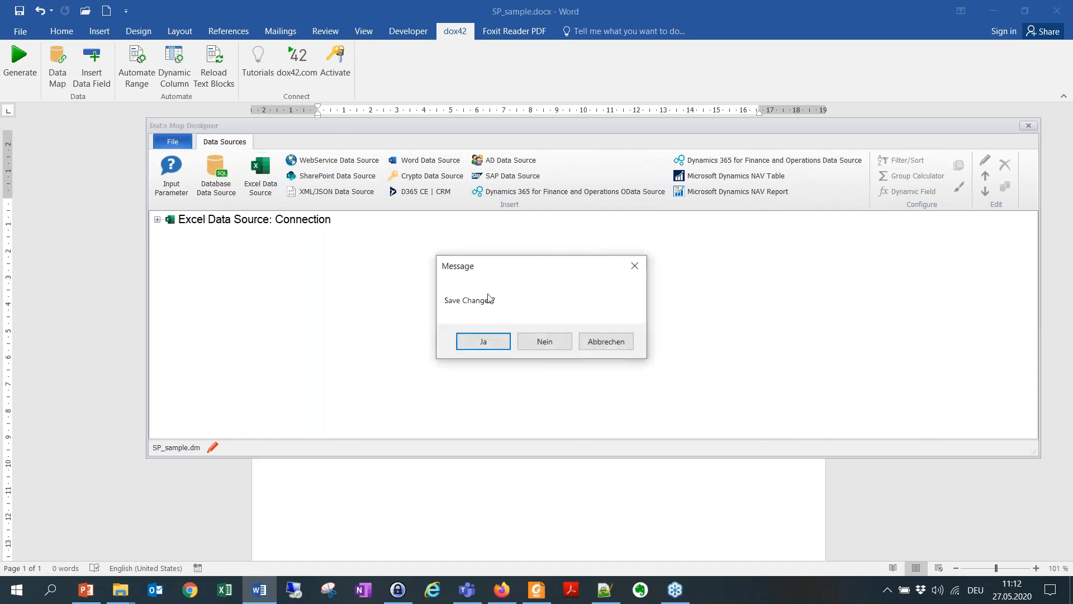
pyautogui.click(480, 341)
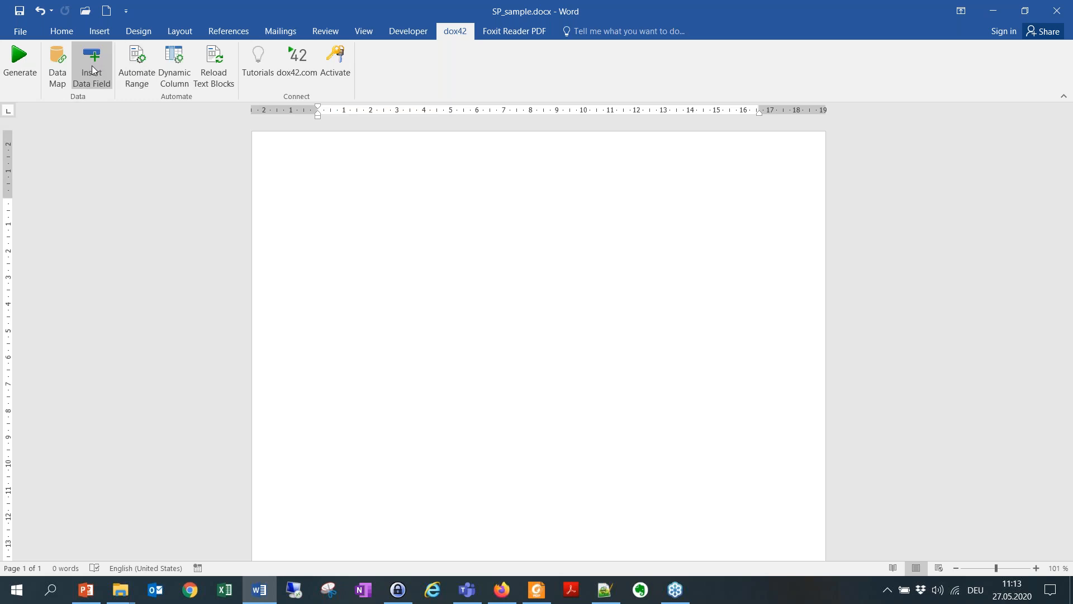
# Step: Reopen the data map and start a new SharePoint data source named EMPlistClass
pyautogui.click(58, 70)
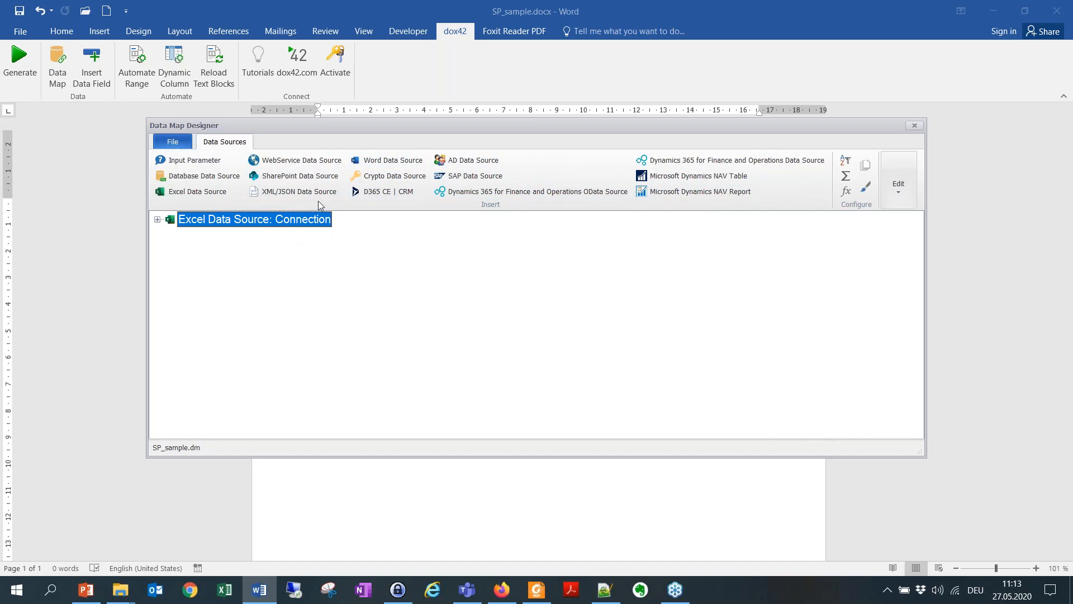
pyautogui.click(296, 179)
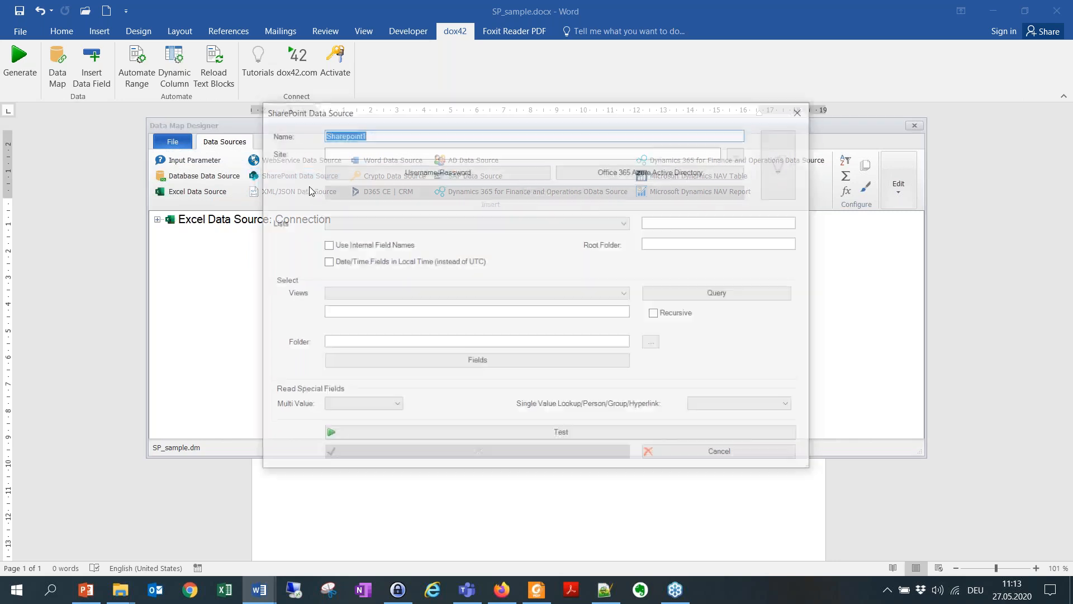
pyautogui.press('BackSpace')
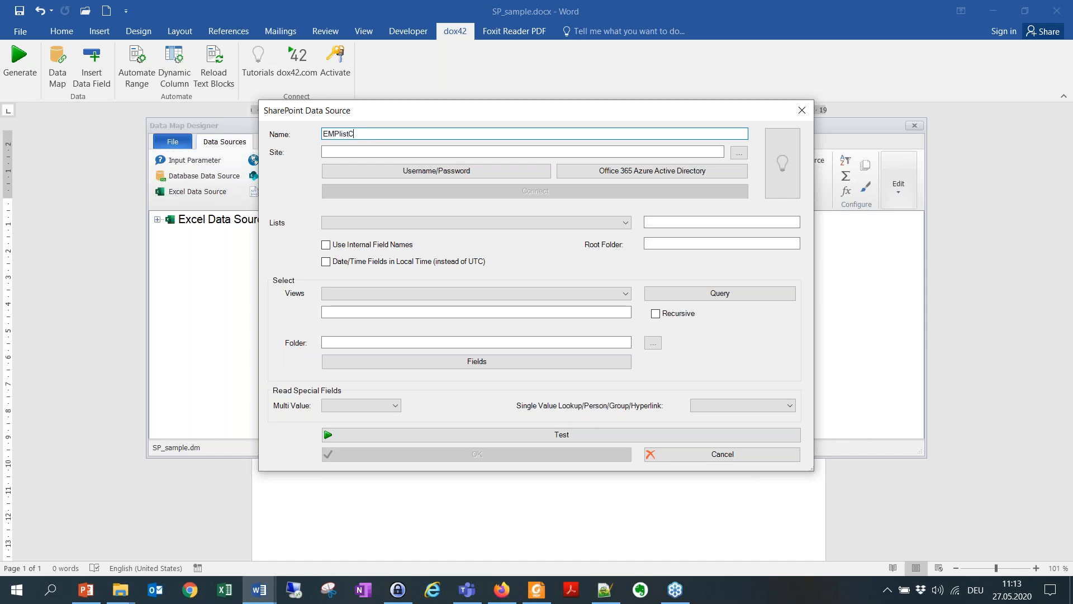
# Step: Set the EMPlistClass data source's site to the SharePoint_Site field of the Connection data source
pyautogui.click(420, 153)
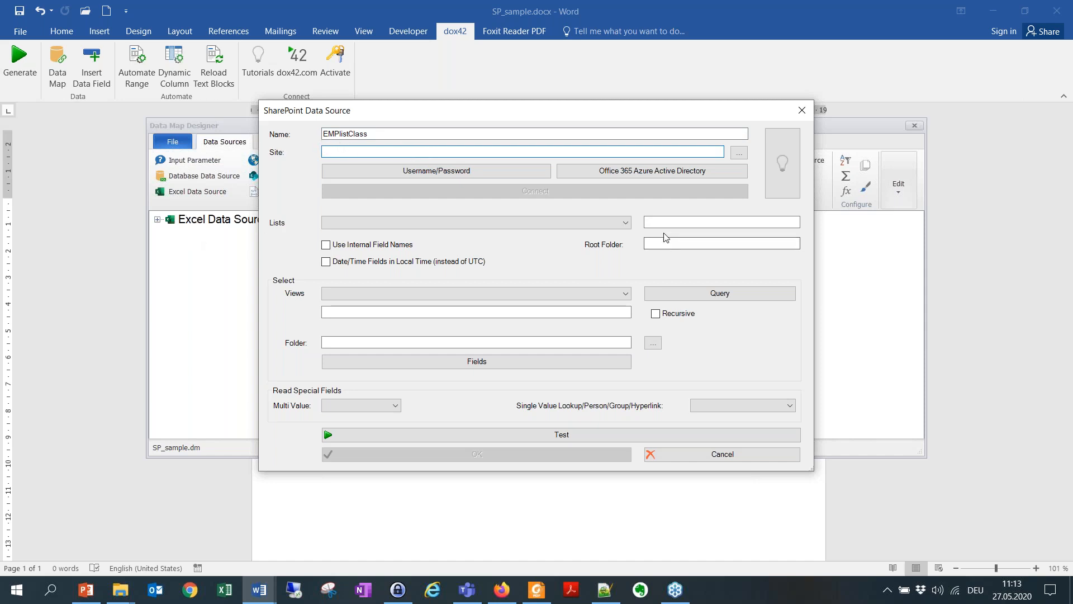
pyautogui.click(785, 174)
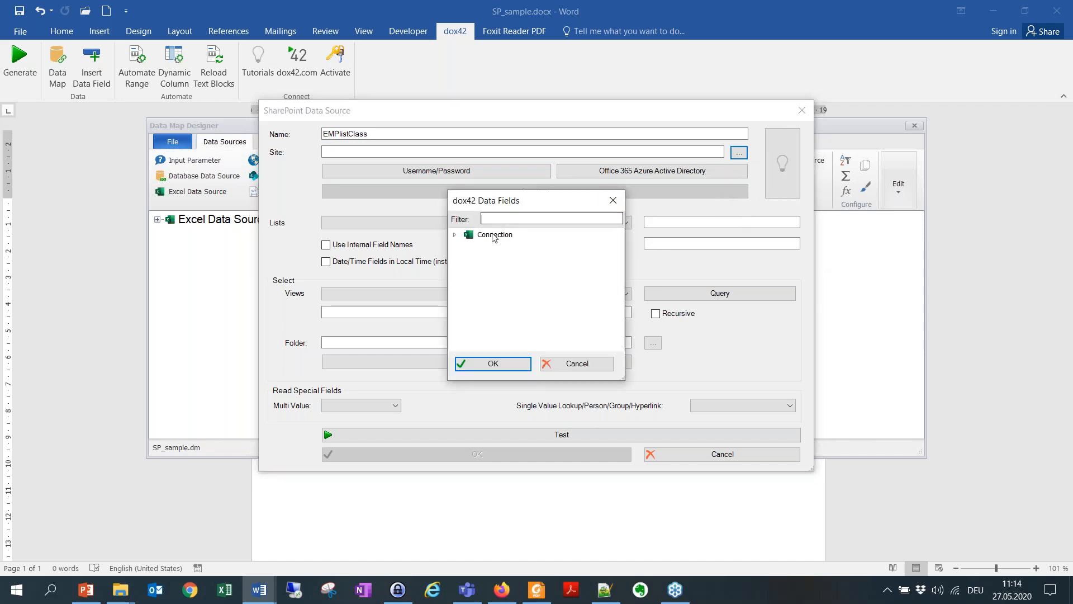
pyautogui.click(456, 234)
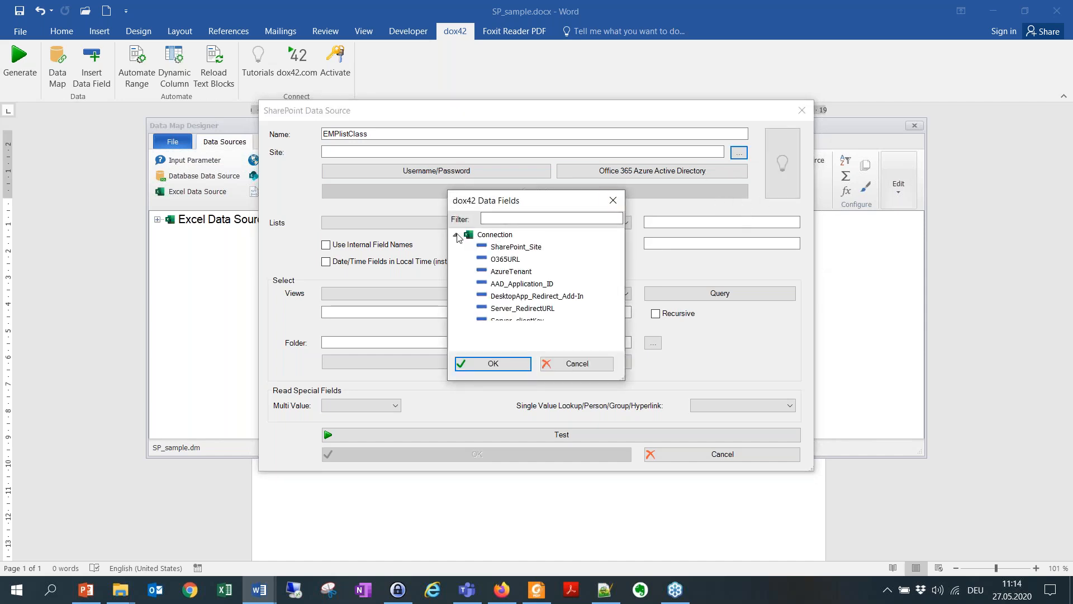
pyautogui.click(512, 250)
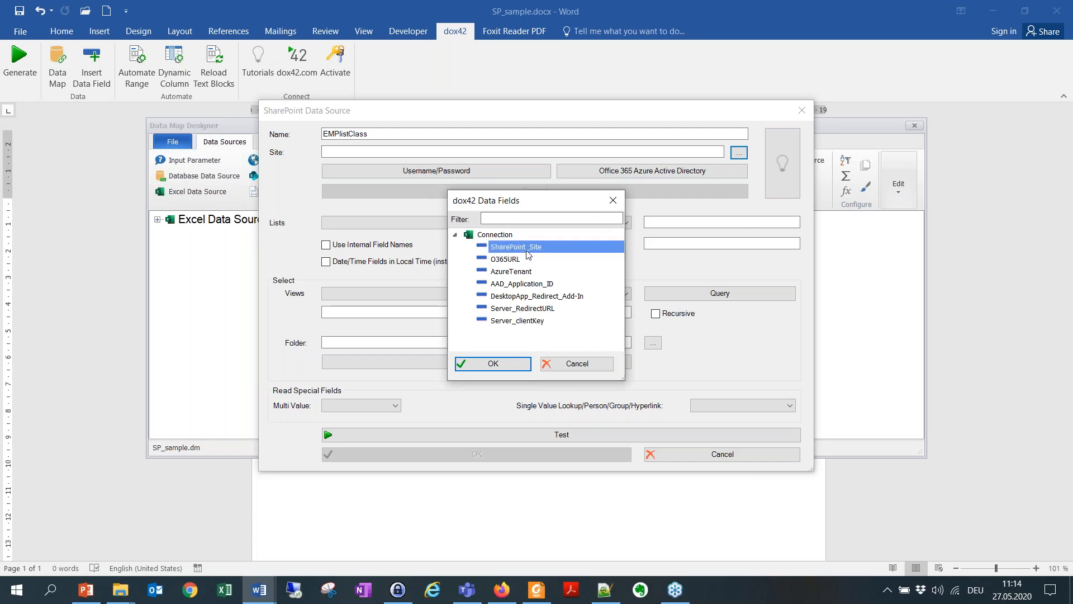
pyautogui.doubleClick(550, 250)
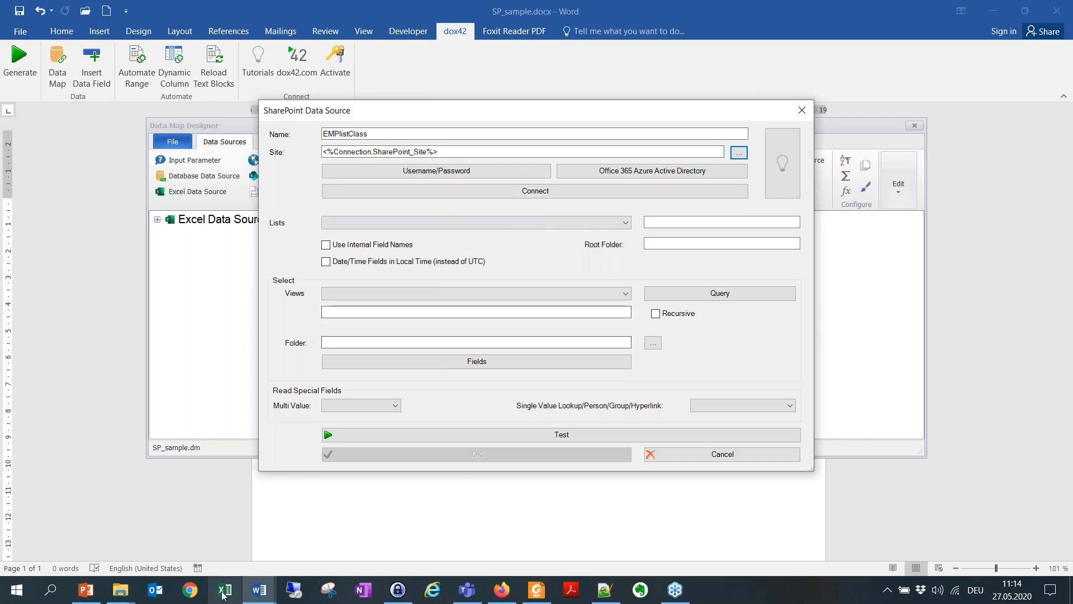
# Step: Switch to File Explorer, view the filled-in ConnectionSPapp.xlsx from the copied template folder, and return to the SharePoint data source settings in Word
pyautogui.moveTo(121, 590)
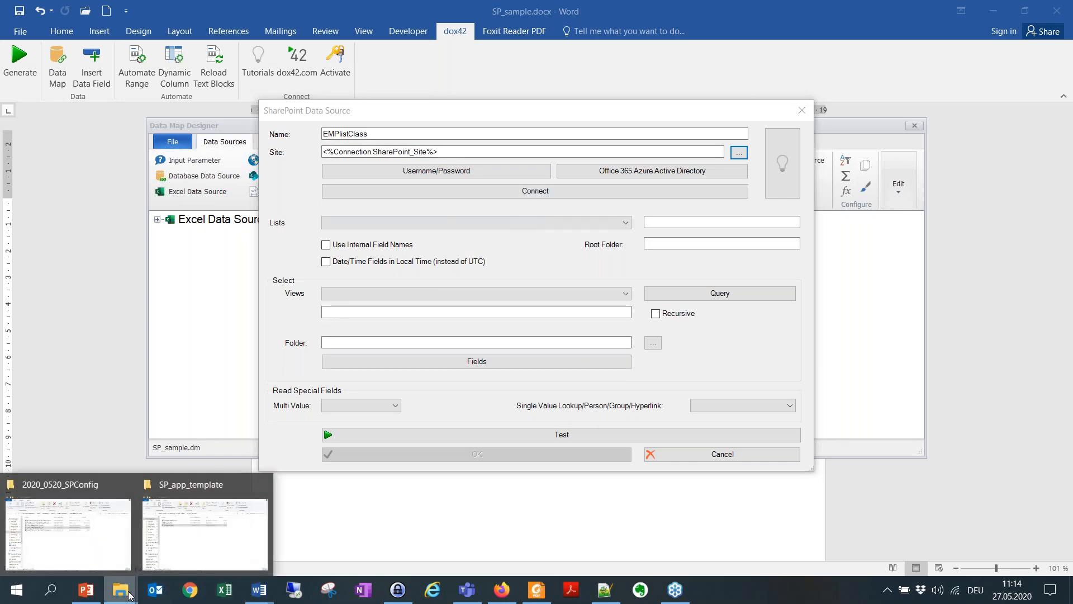
pyautogui.click(219, 536)
pyautogui.doubleClick(370, 237)
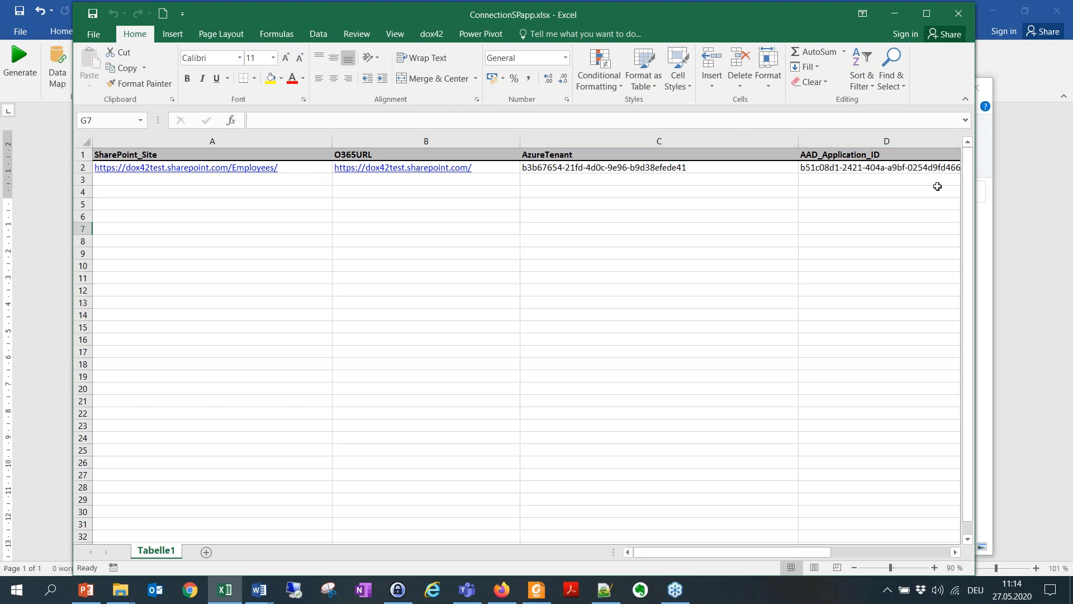
pyautogui.click(962, 21)
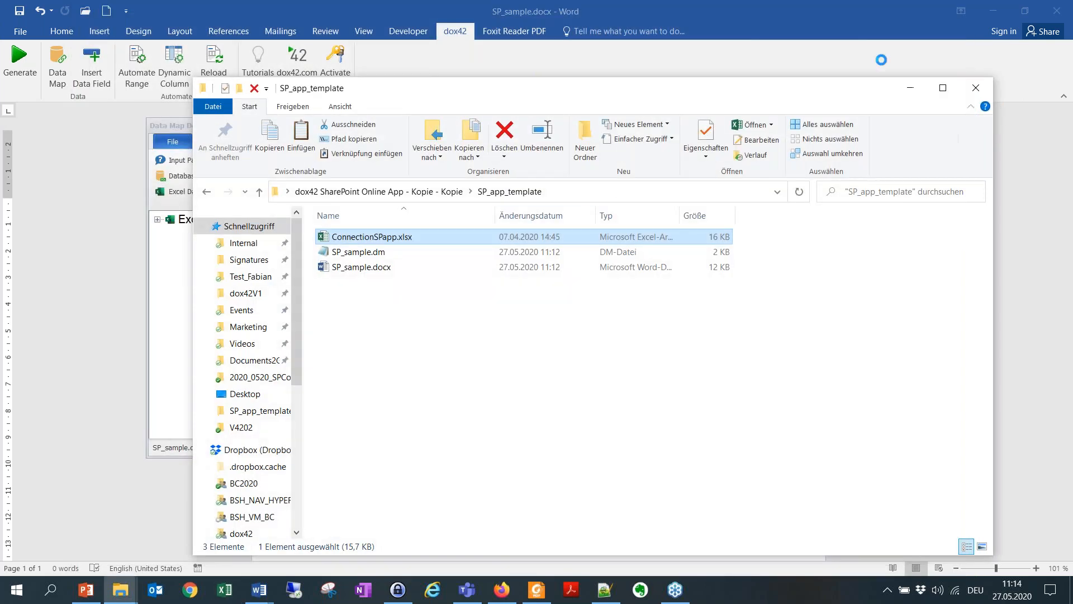
pyautogui.click(911, 90)
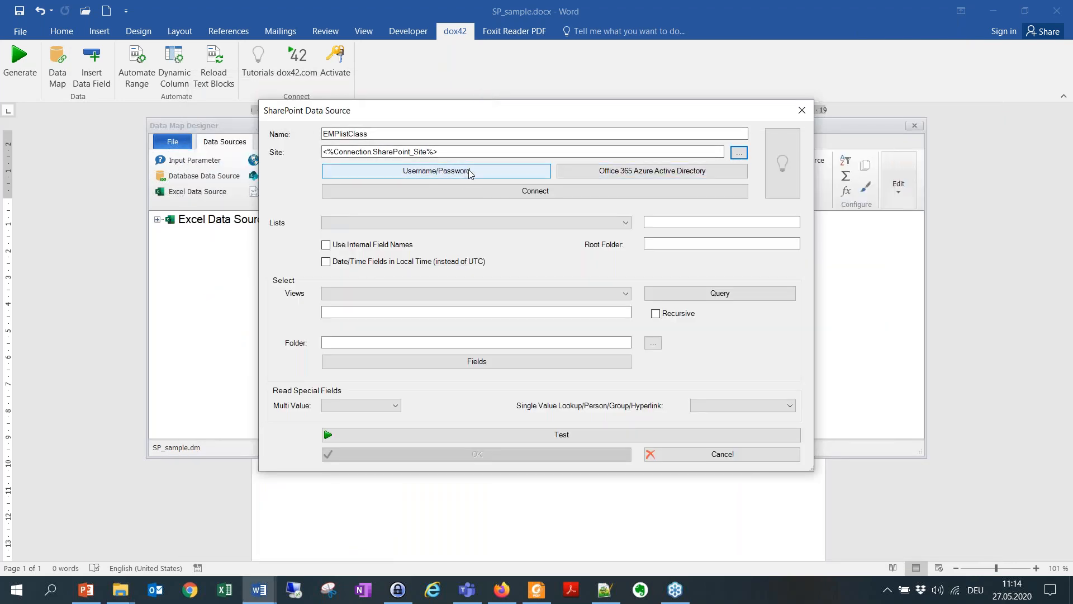
# Step: In the Azure Active Directory configuration, set the Office 365 URL to Connection's O365URL field and the Azure Tenant to its AzureTenant field
pyautogui.click(659, 171)
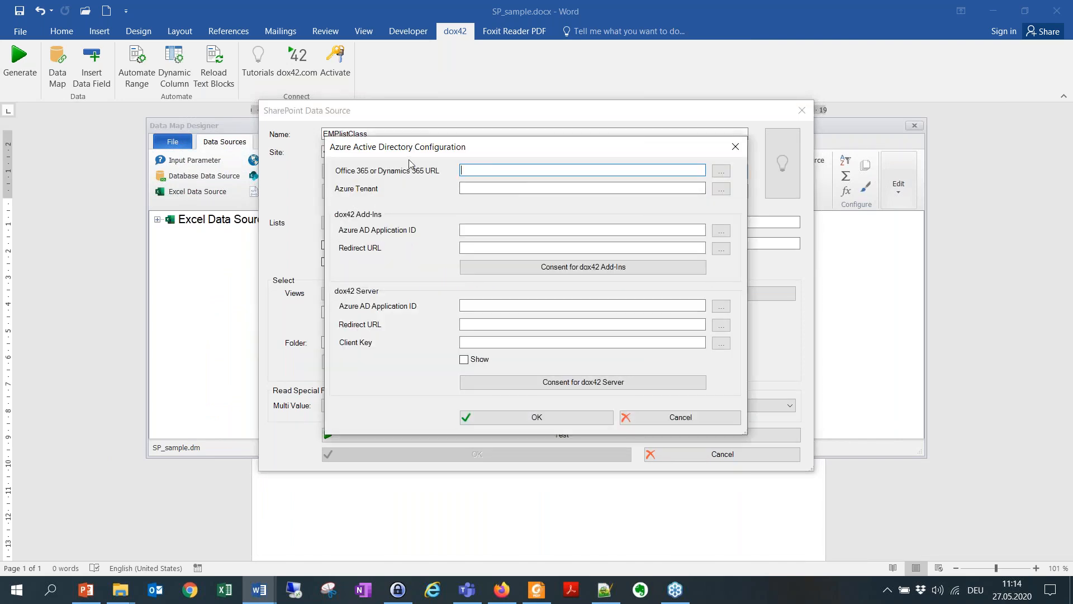
pyautogui.click(716, 173)
pyautogui.click(455, 235)
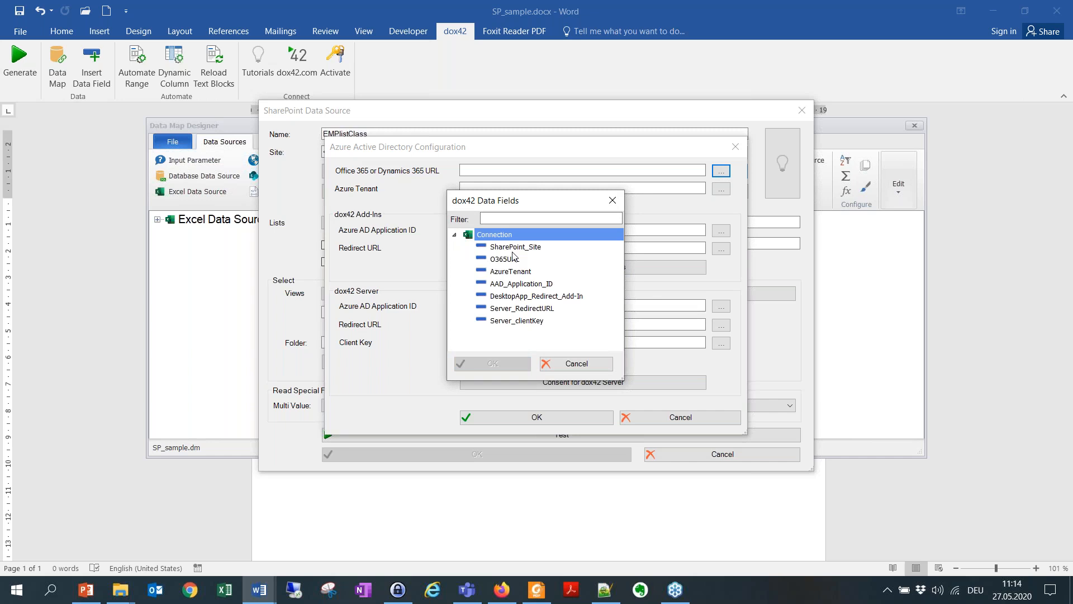
pyautogui.click(530, 250)
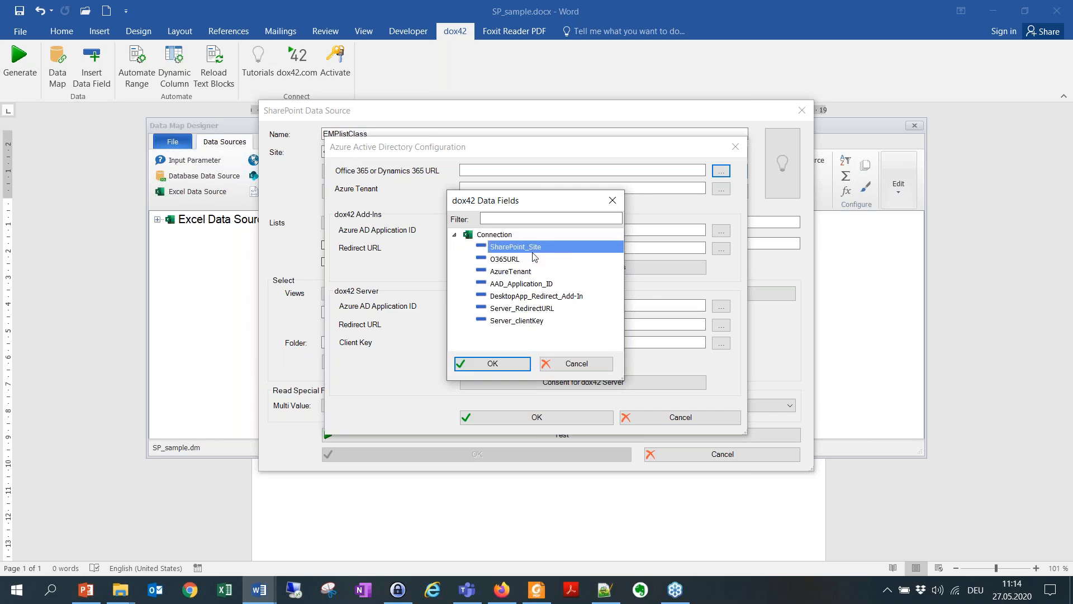
pyautogui.click(532, 258)
pyautogui.doubleClick(540, 260)
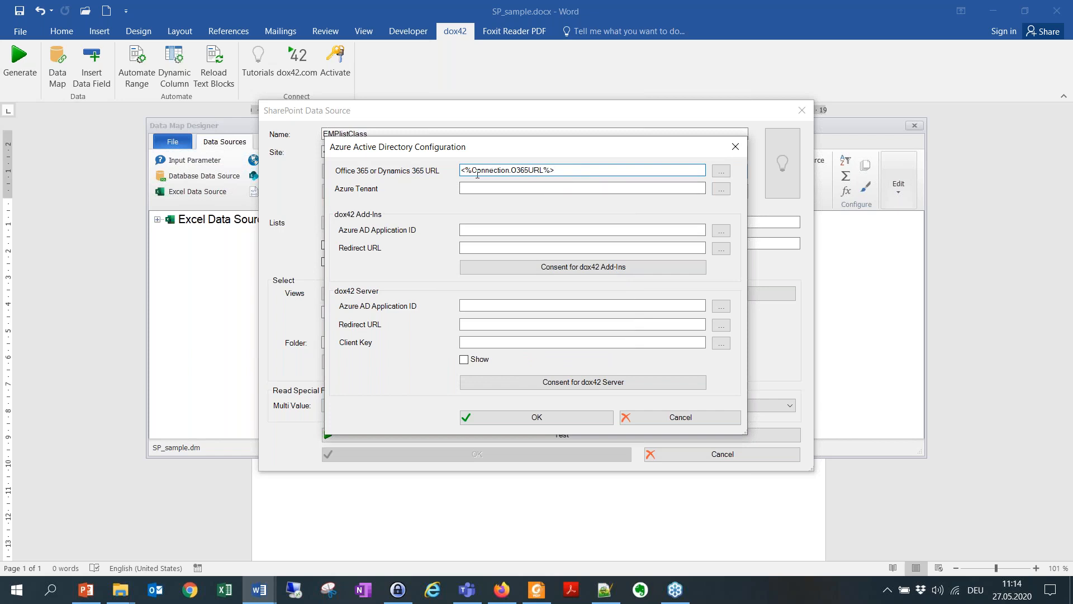
pyautogui.click(721, 189)
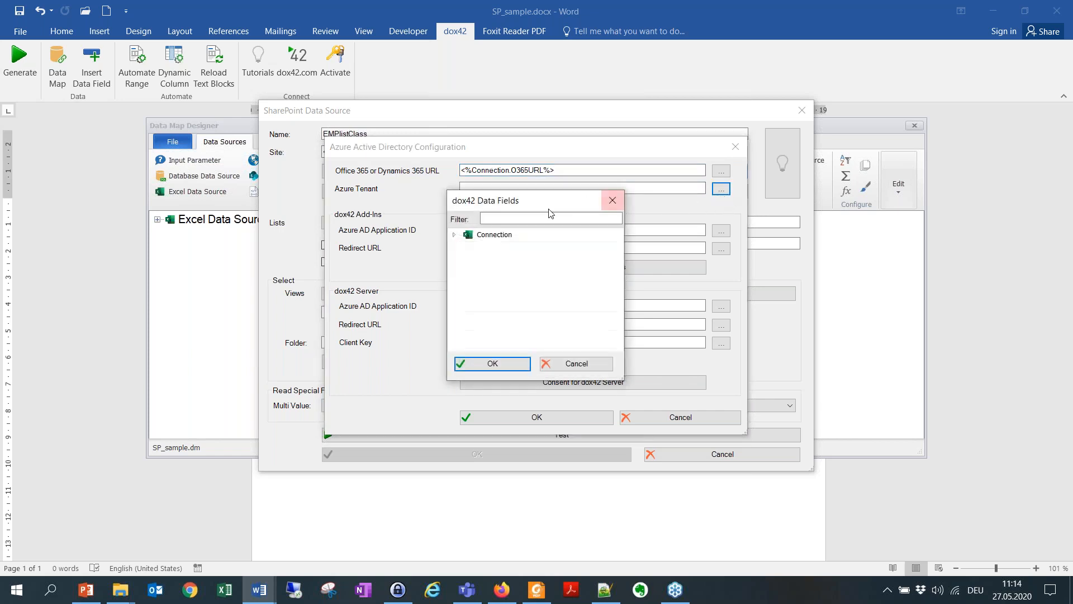
pyautogui.click(460, 235)
pyautogui.doubleClick(507, 272)
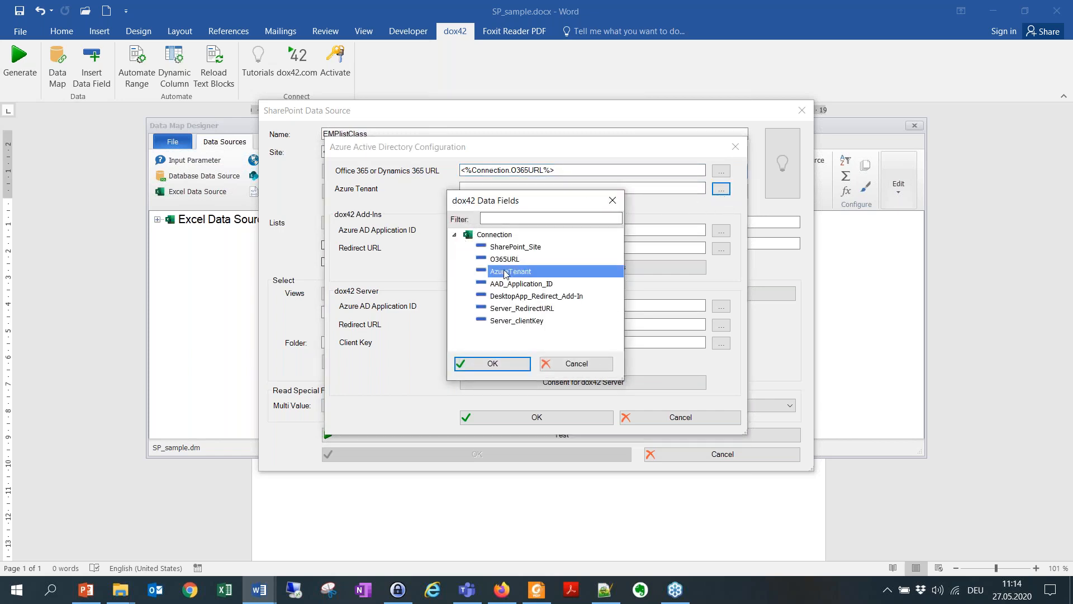
# Step: For the dox42 Add-Ins, set the application ID to Connection's AAD_Application_ID field and the redirect URL to DesktopApp_Redirect_Add-In
pyautogui.click(498, 230)
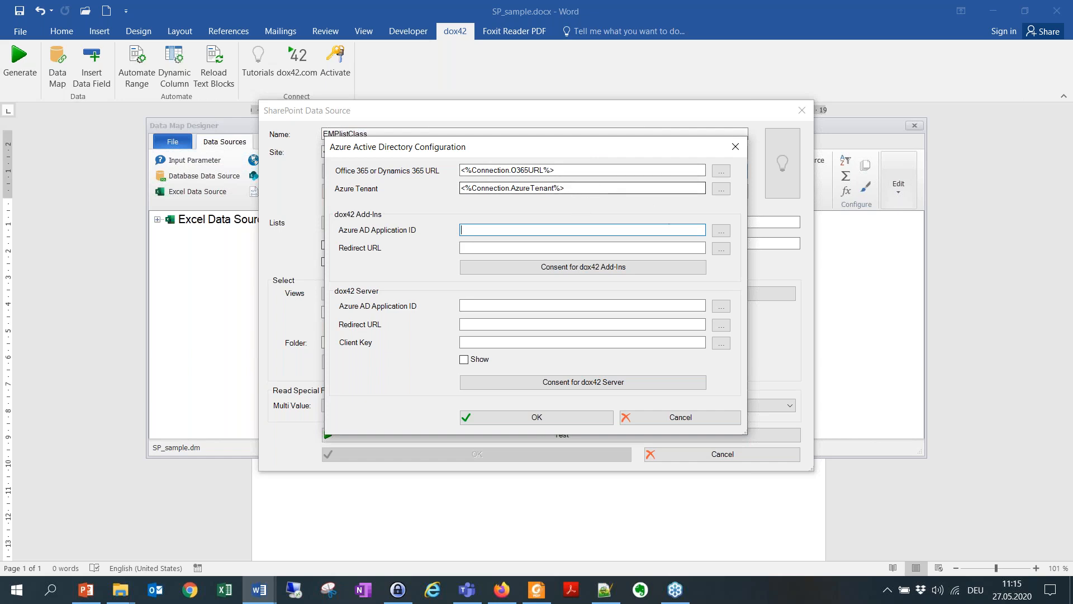
pyautogui.click(721, 231)
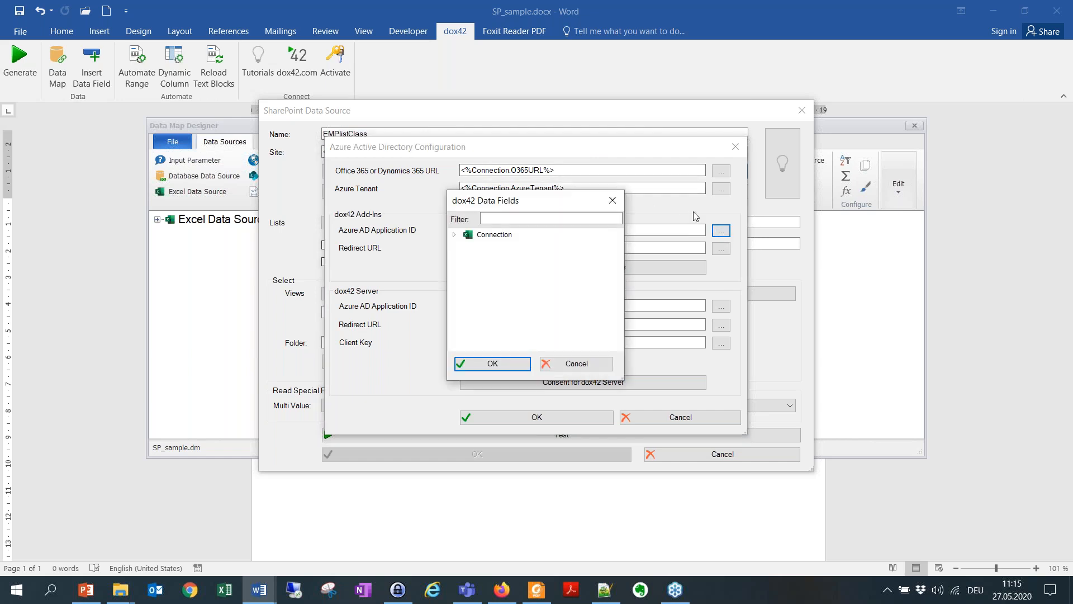
pyautogui.click(455, 235)
pyautogui.doubleClick(526, 284)
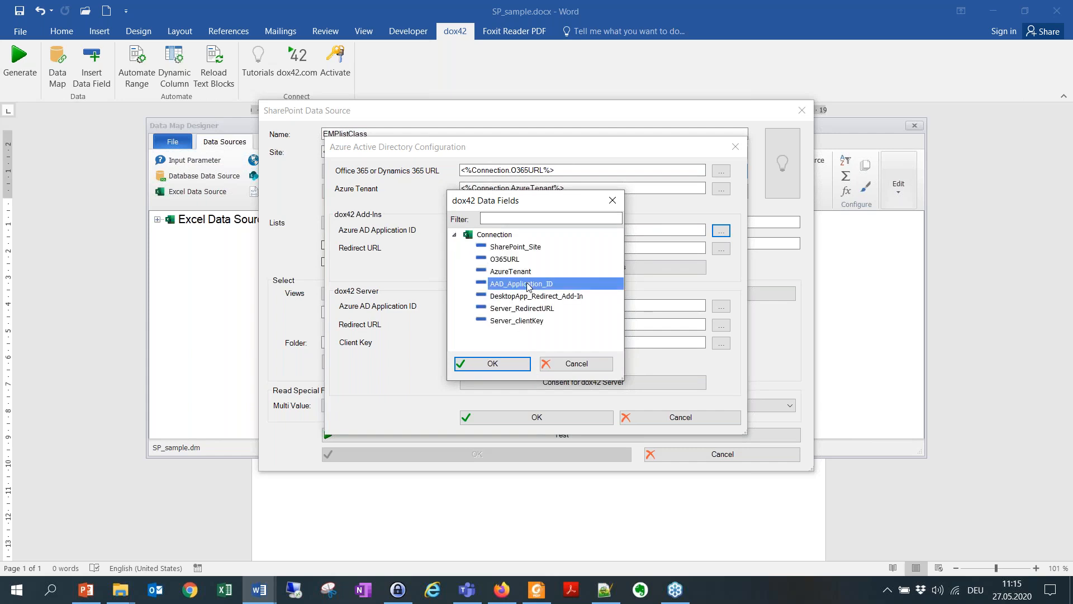
pyautogui.click(606, 248)
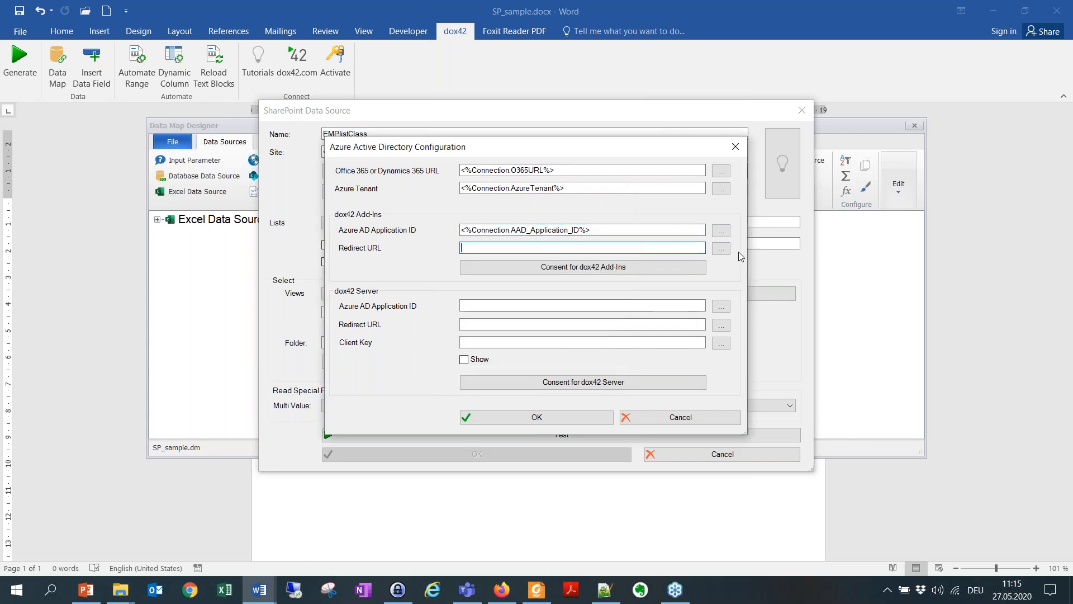
pyautogui.click(722, 255)
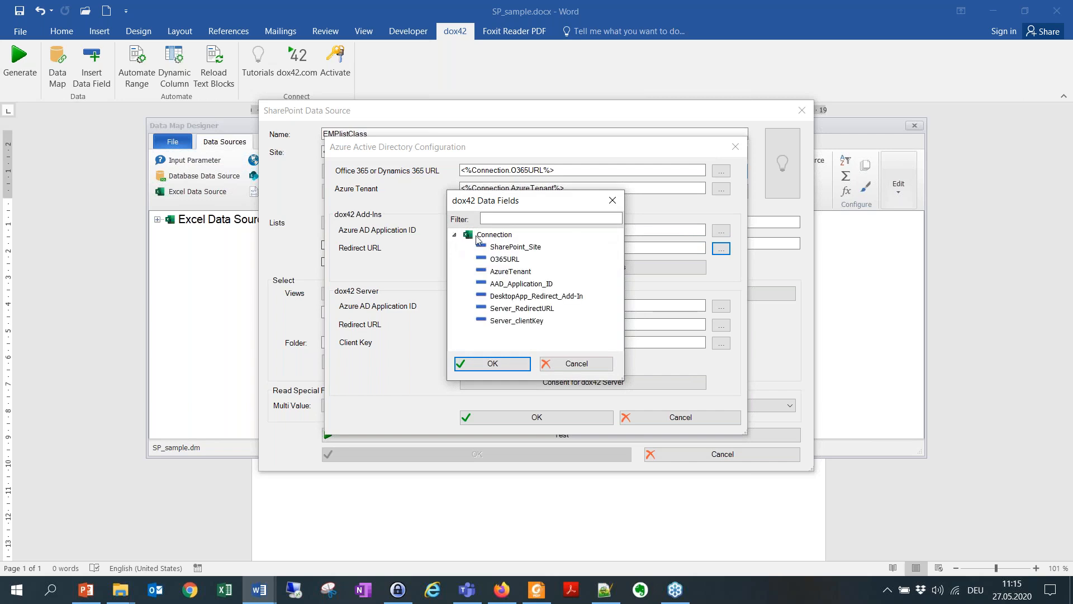
pyautogui.doubleClick(576, 297)
# Step: For the dox42 Server, set the application ID to Connection's AAD_Application_ID field and the redirect URL to Server_RedirectURL
pyautogui.click(492, 306)
pyautogui.click(721, 306)
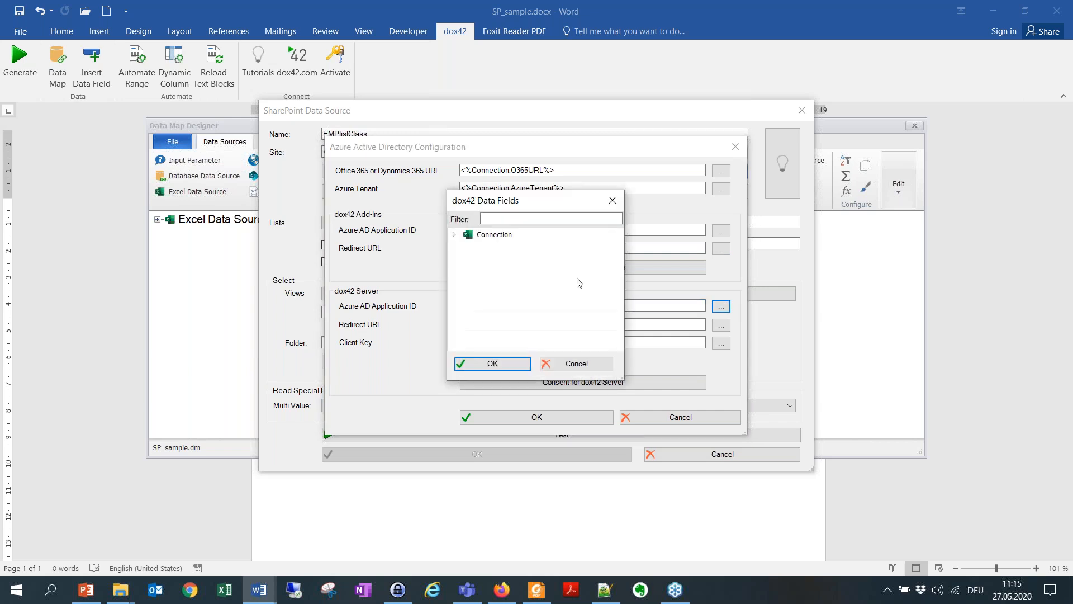
pyautogui.click(454, 235)
pyautogui.doubleClick(525, 284)
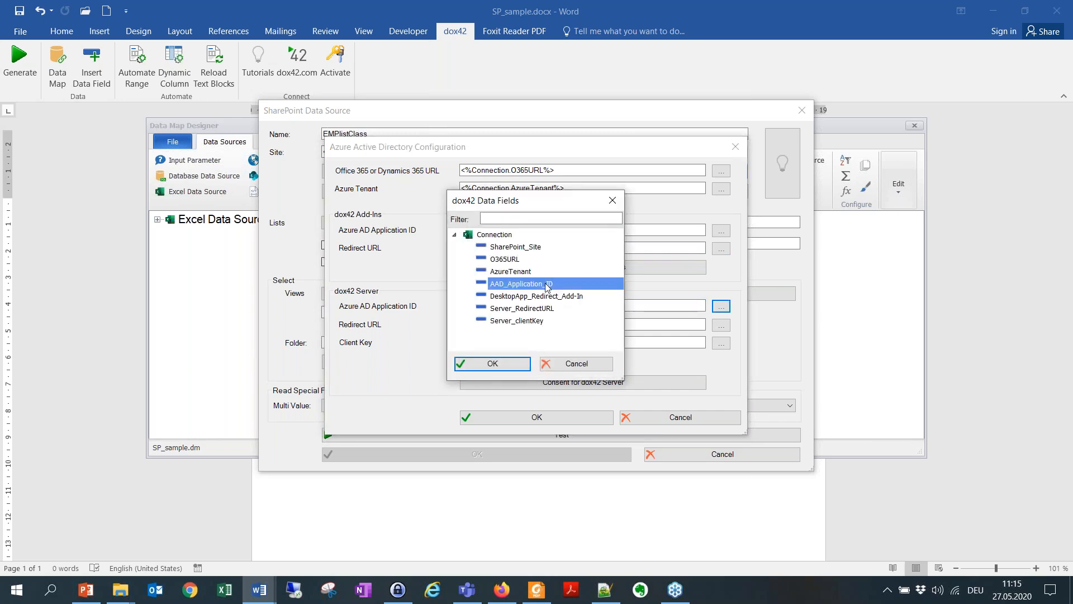
pyautogui.press('Tab')
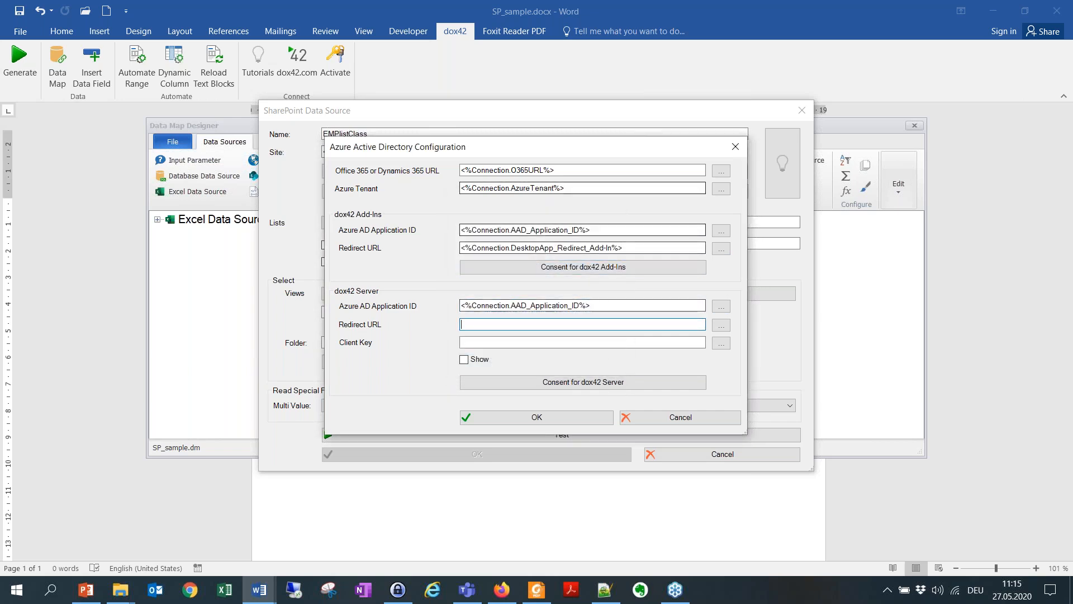
pyautogui.click(722, 325)
pyautogui.click(455, 235)
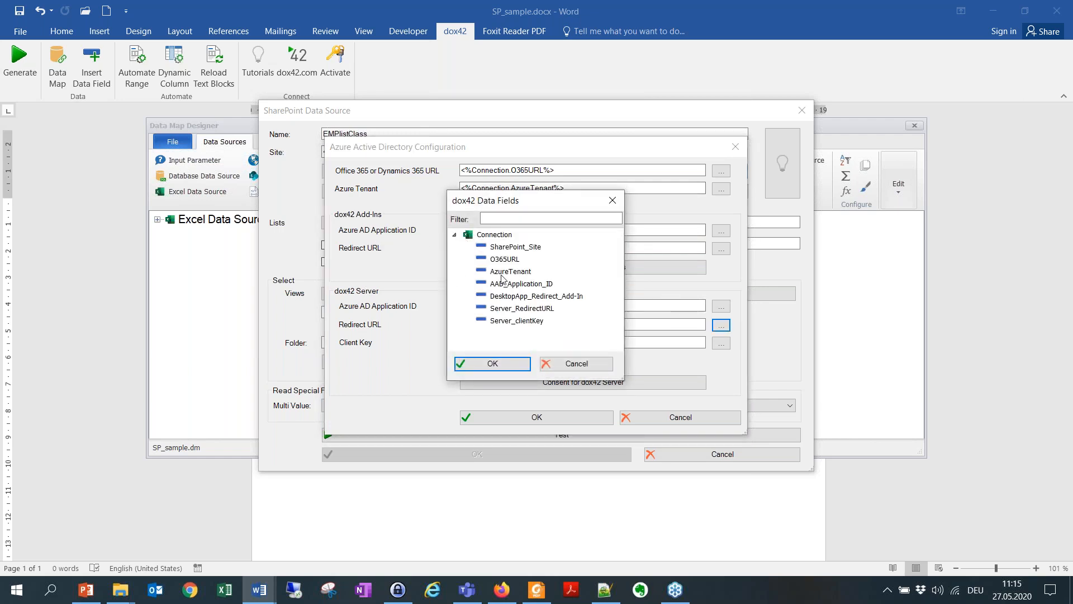
pyautogui.doubleClick(532, 311)
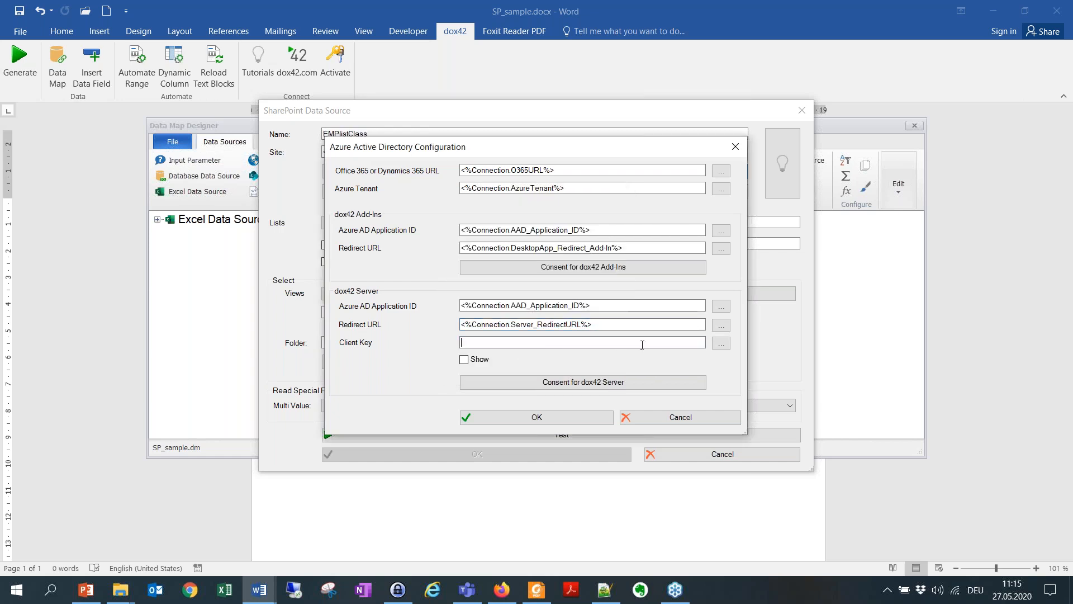
# Step: Set the dox42 Server client key to Connection's Server_clientKey field and accept the Azure Active Directory configuration
pyautogui.click(721, 343)
pyautogui.click(456, 235)
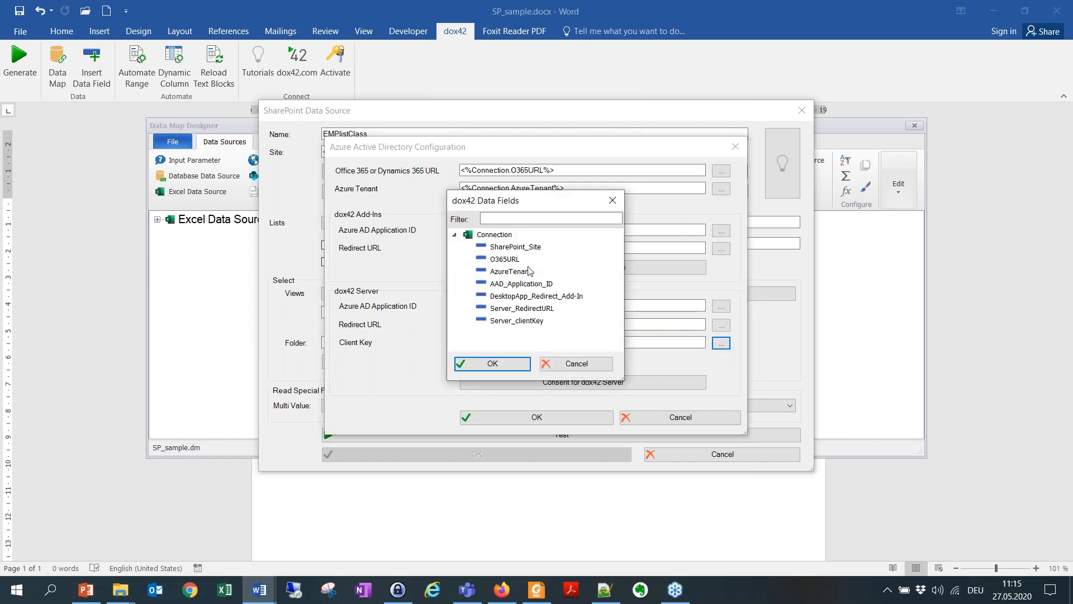
pyautogui.doubleClick(535, 320)
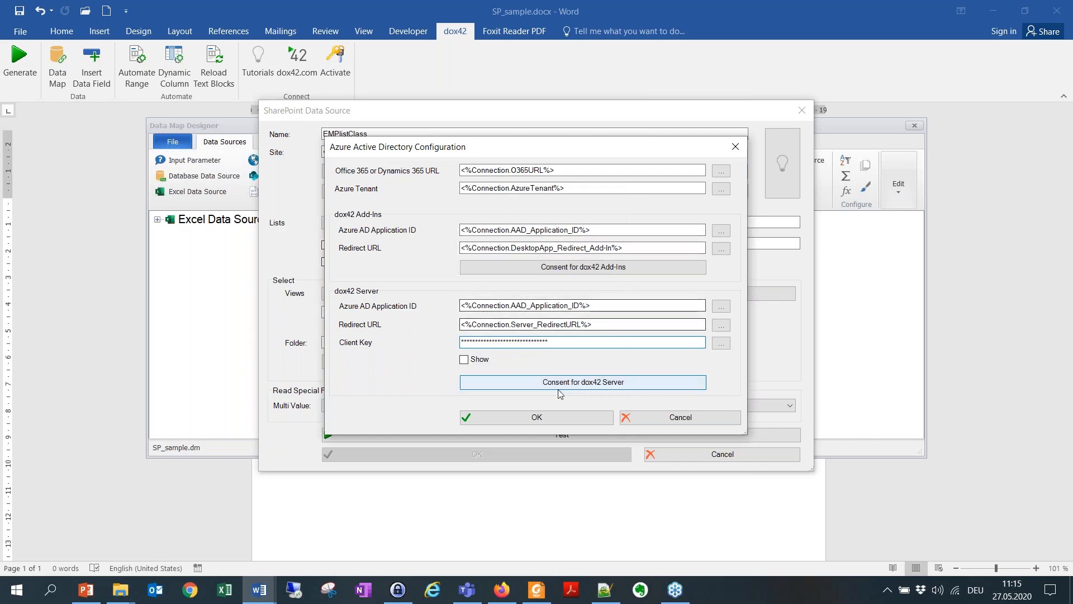
pyautogui.click(545, 418)
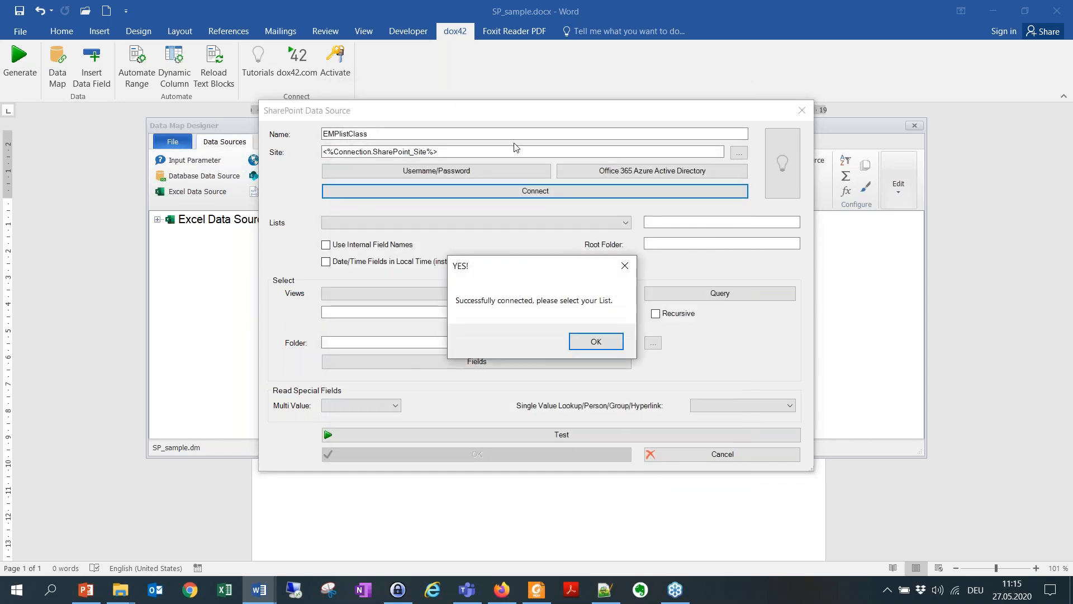
# Step: Connect the EMPlistClass data source to the site's Employee List, then test it and save the data source
pyautogui.click(596, 341)
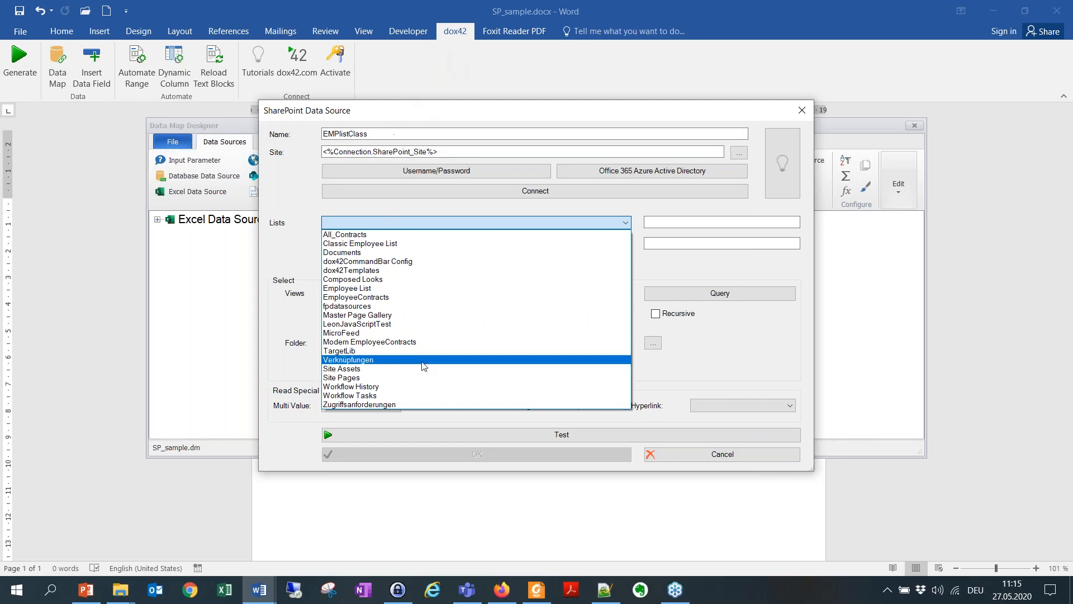
pyautogui.click(364, 289)
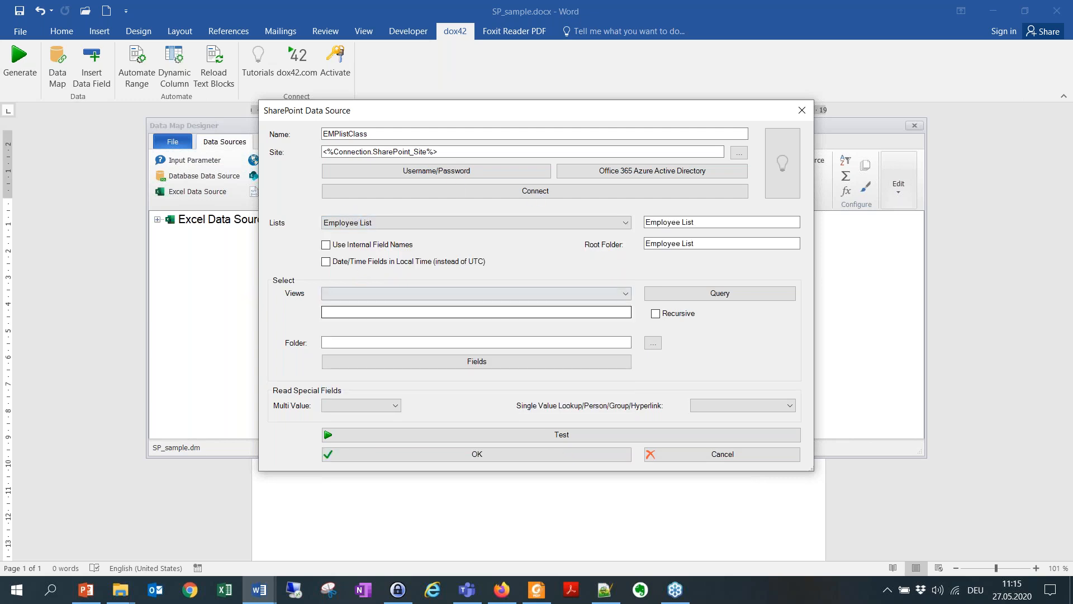
pyautogui.click(599, 431)
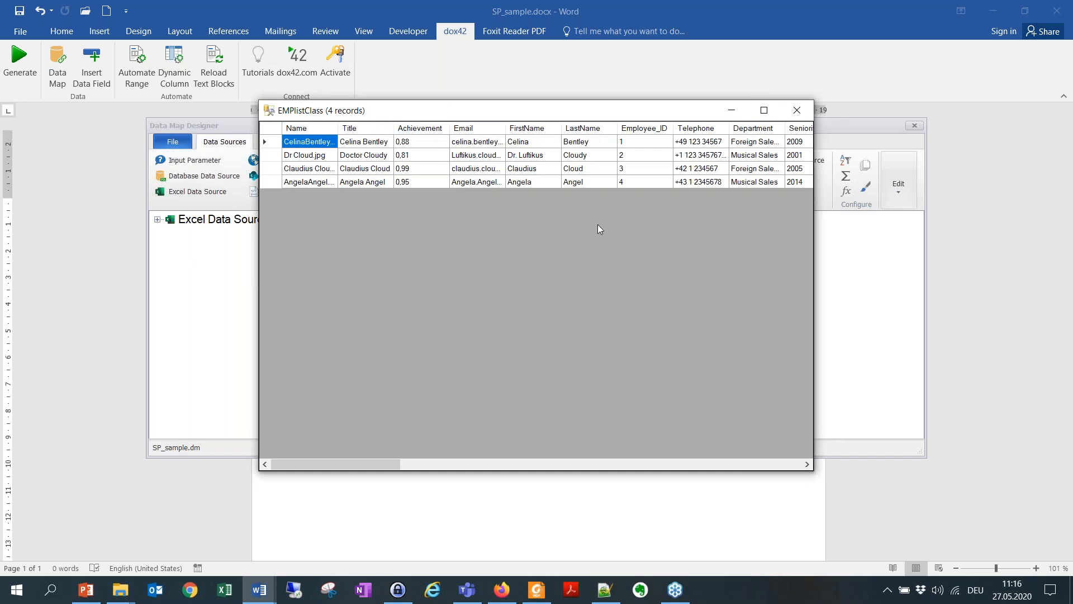
pyautogui.click(796, 110)
pyautogui.click(538, 457)
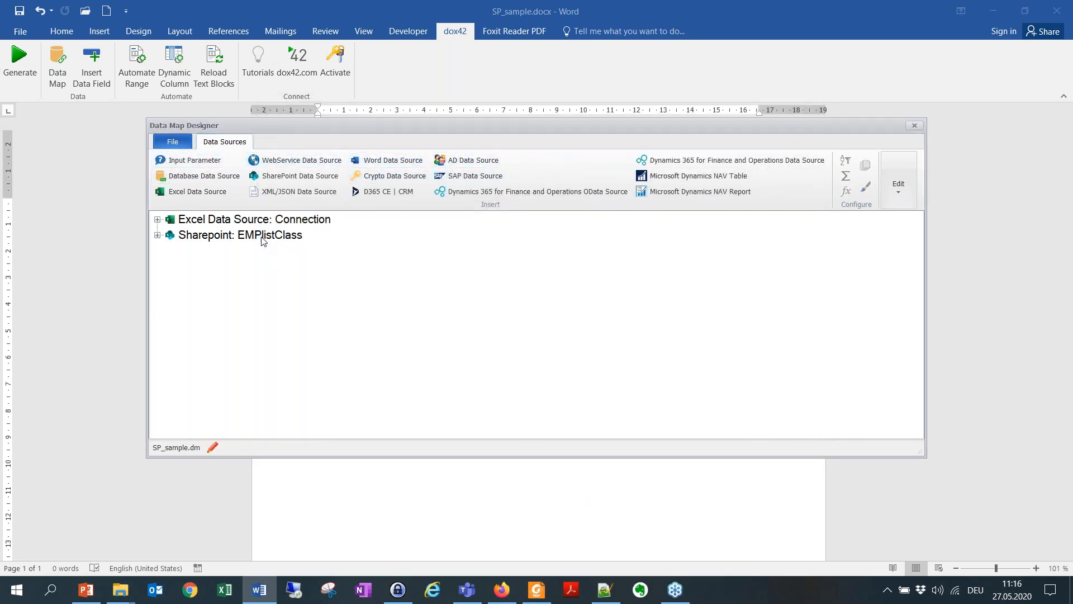
# Step: Create a Text input parameter named ItemID with the comment "Select your Emps" and fill its default value with the IDs default sample
pyautogui.click(263, 236)
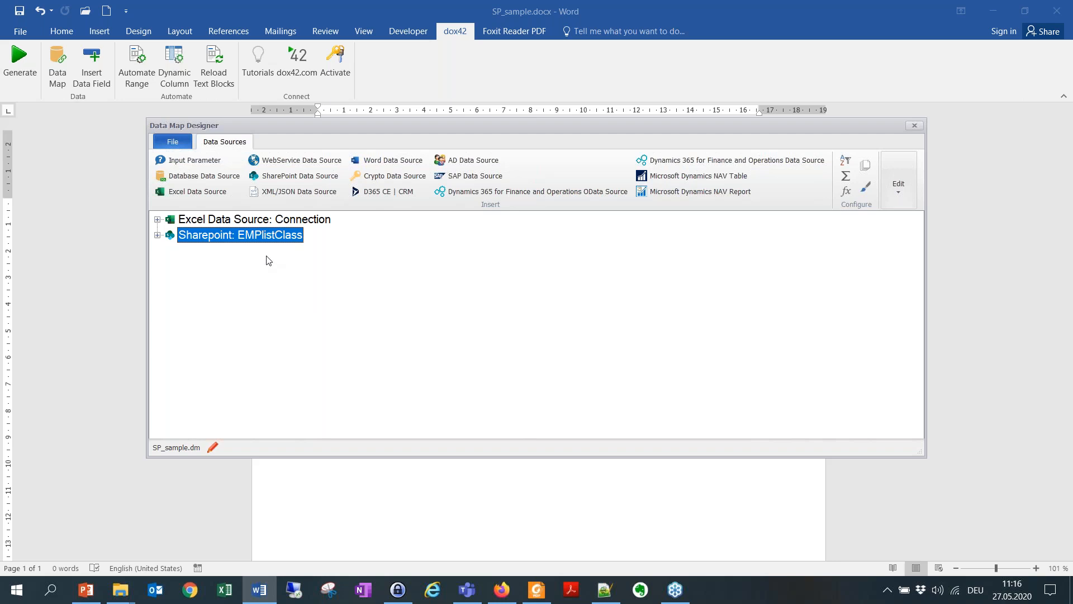
pyautogui.click(186, 162)
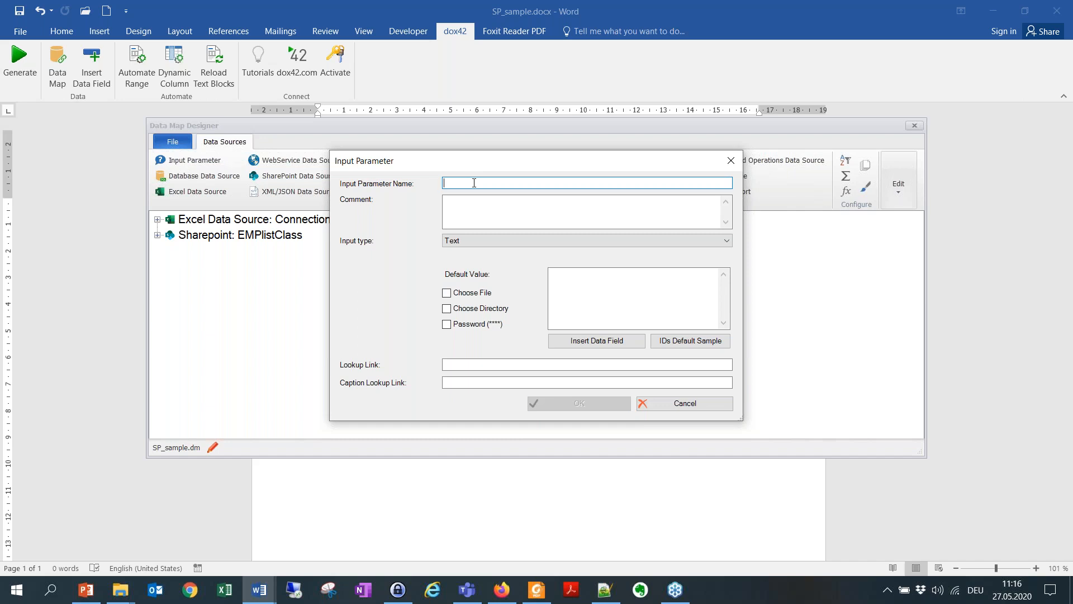
pyautogui.write('ItemID')
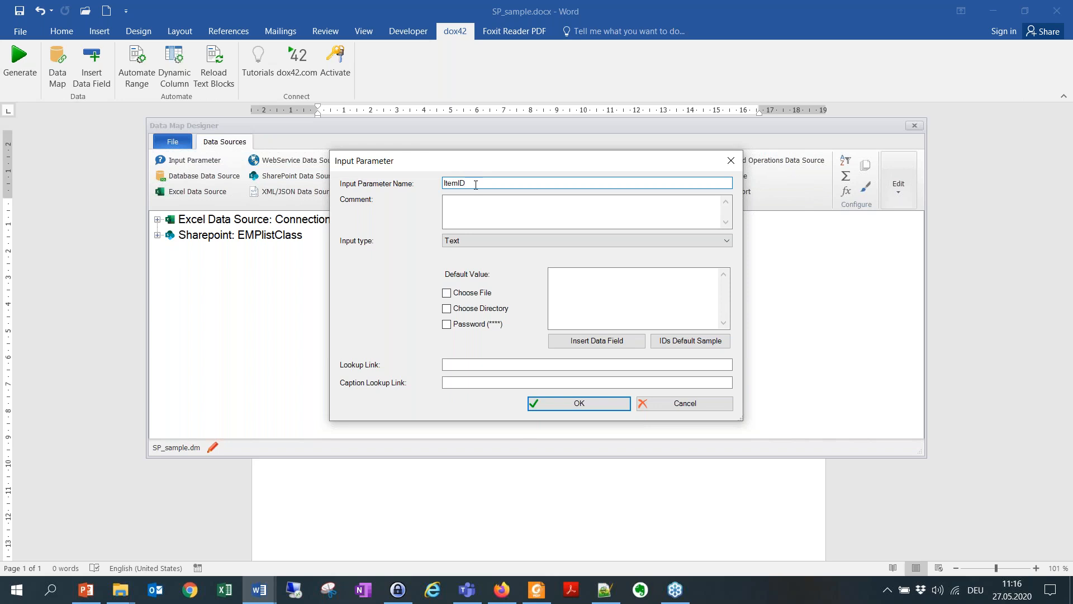
pyautogui.moveTo(469, 183); pyautogui.dragTo(433, 175)
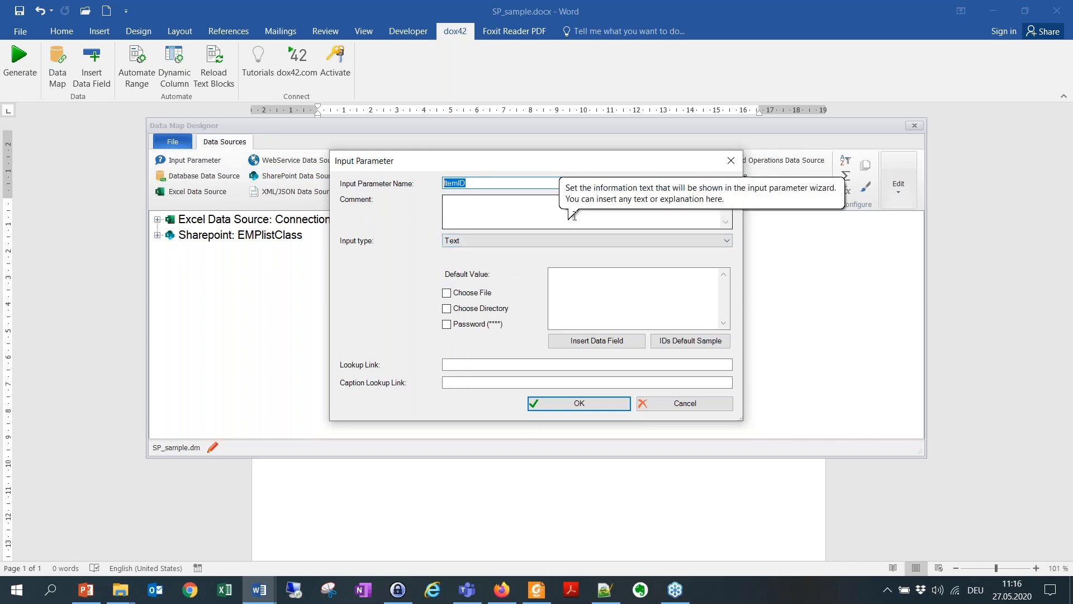
pyautogui.click(525, 216)
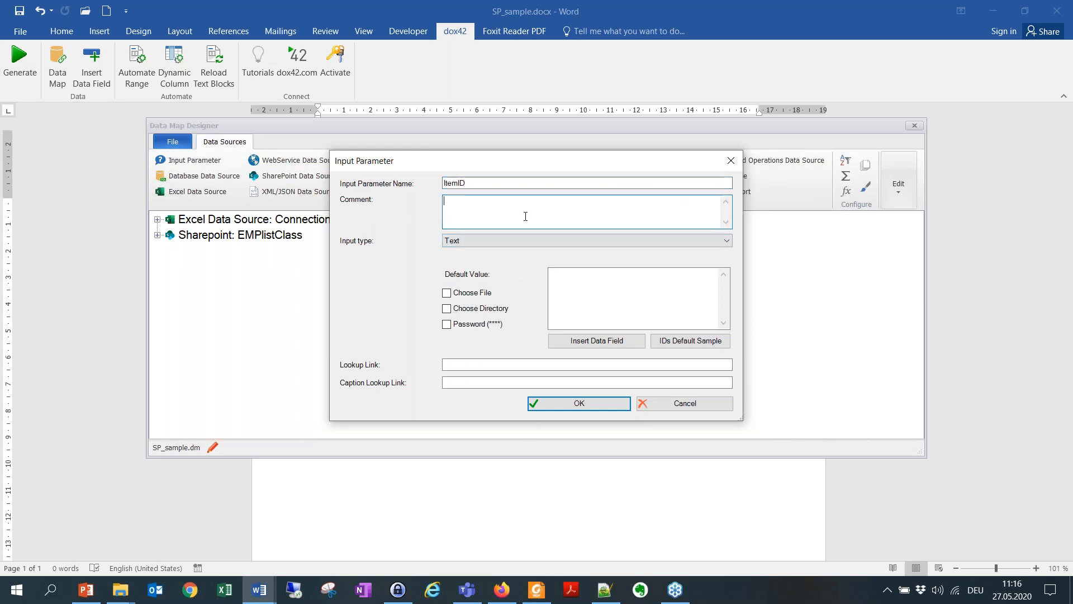
pyautogui.write('Select ')
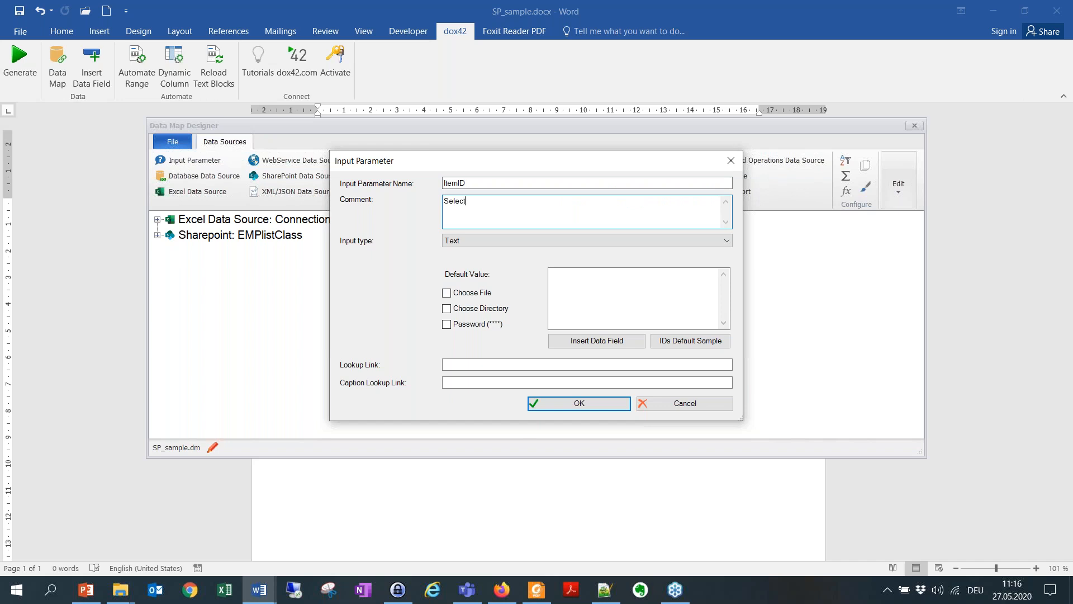
pyautogui.write('your Emps')
pyautogui.click(478, 241)
pyautogui.click(381, 264)
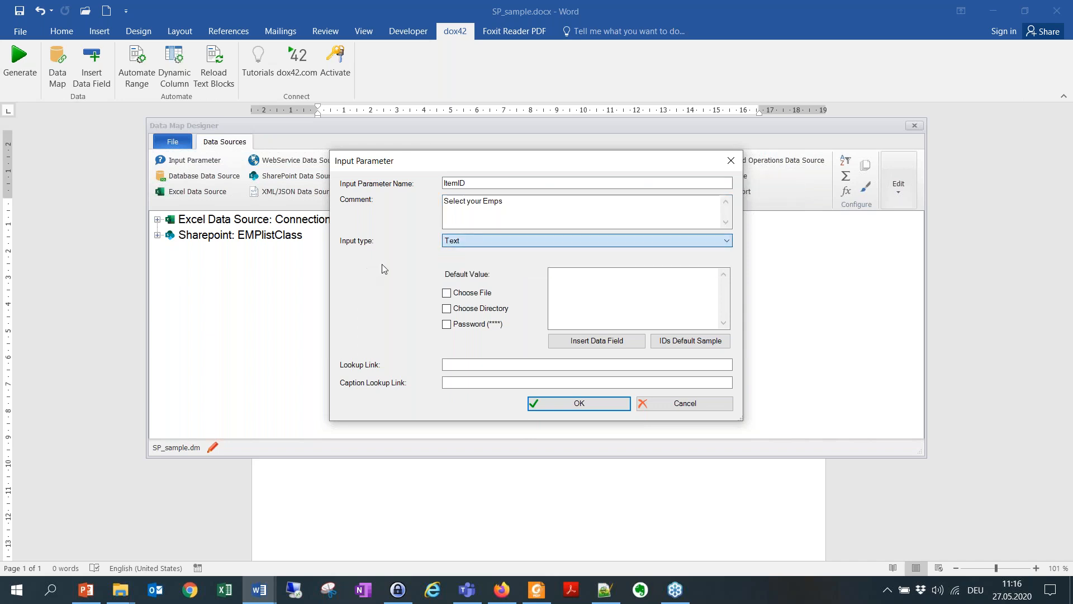
pyautogui.click(686, 347)
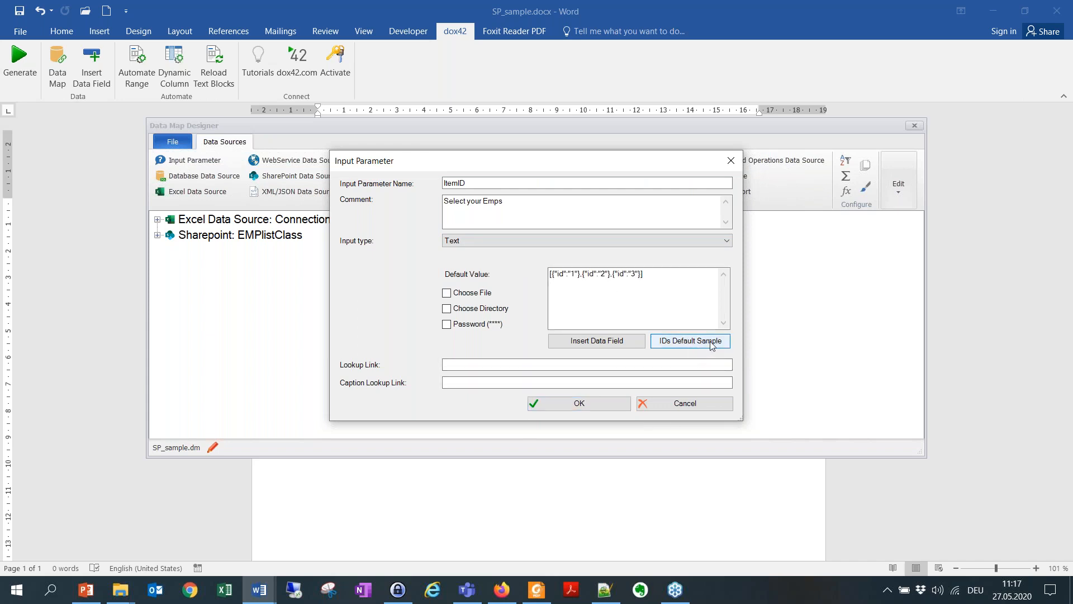
# Step: Try 4 as the first ID in the default value, restore it to 1, and save the ItemID parameter
pyautogui.click(673, 274)
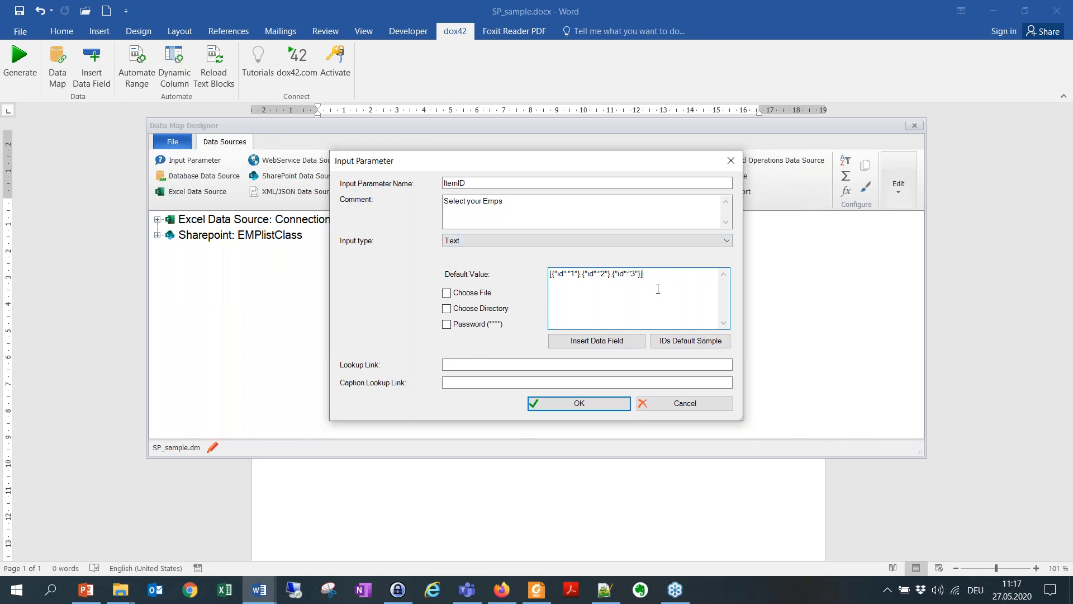
pyautogui.click(577, 280)
pyautogui.press('BackSpace')
pyautogui.write('4')
pyautogui.press('BackSpace')
pyautogui.write('1')
pyautogui.click(605, 403)
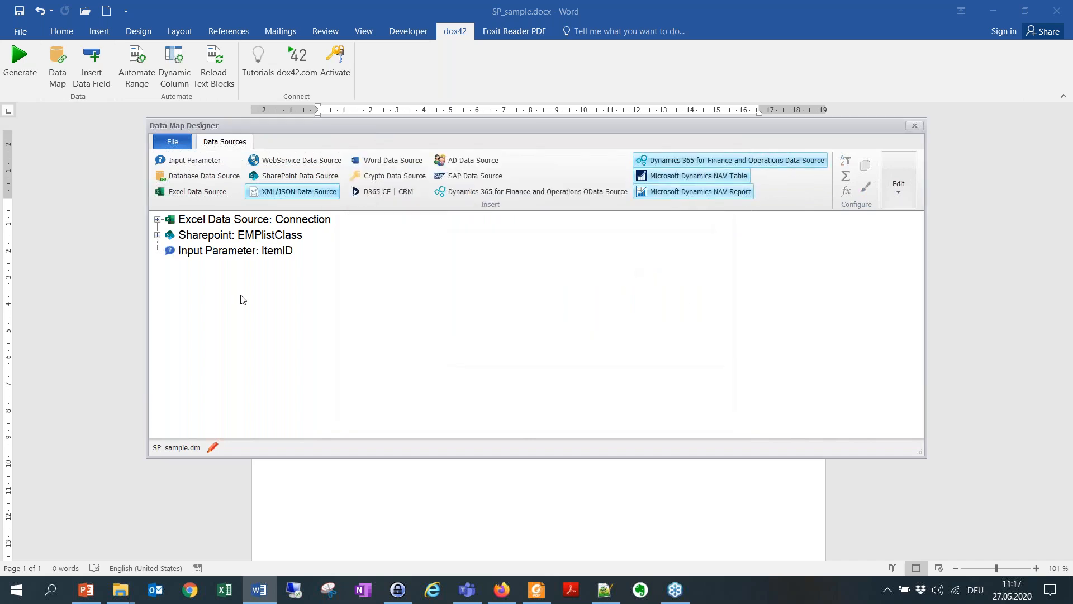
# Step: Move the ItemID input parameter up to the first position in the data map
pyautogui.click(193, 251)
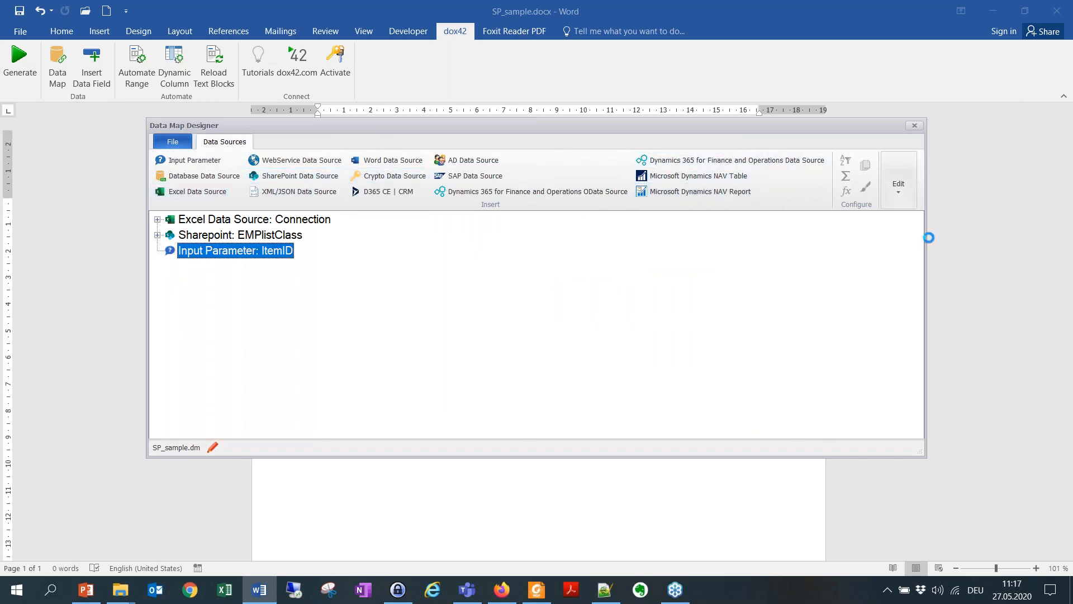
pyautogui.moveTo(927, 238); pyautogui.dragTo(973, 238)
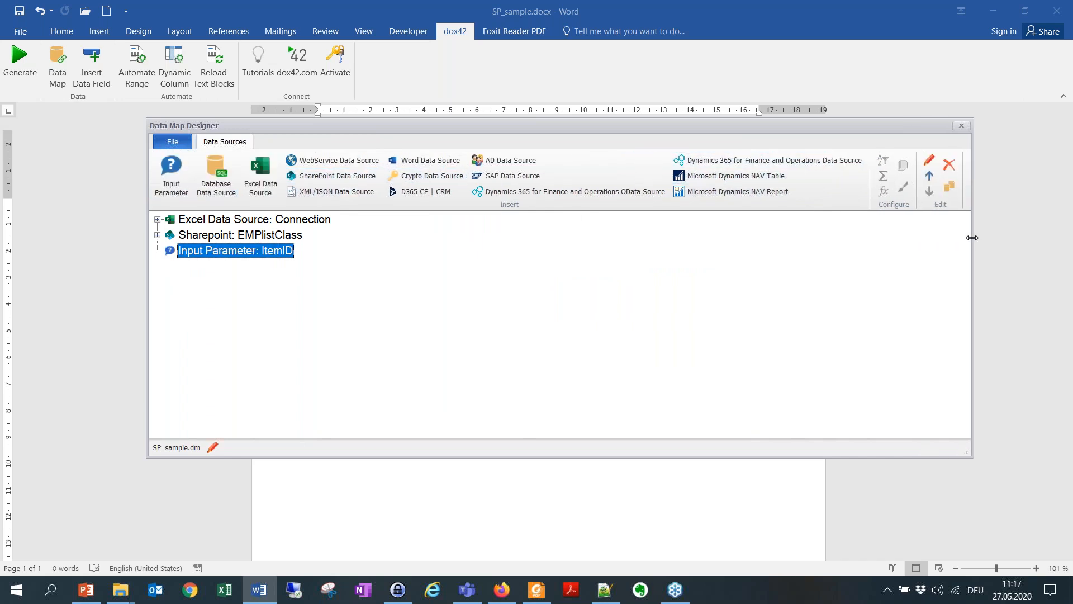
pyautogui.doubleClick(930, 178)
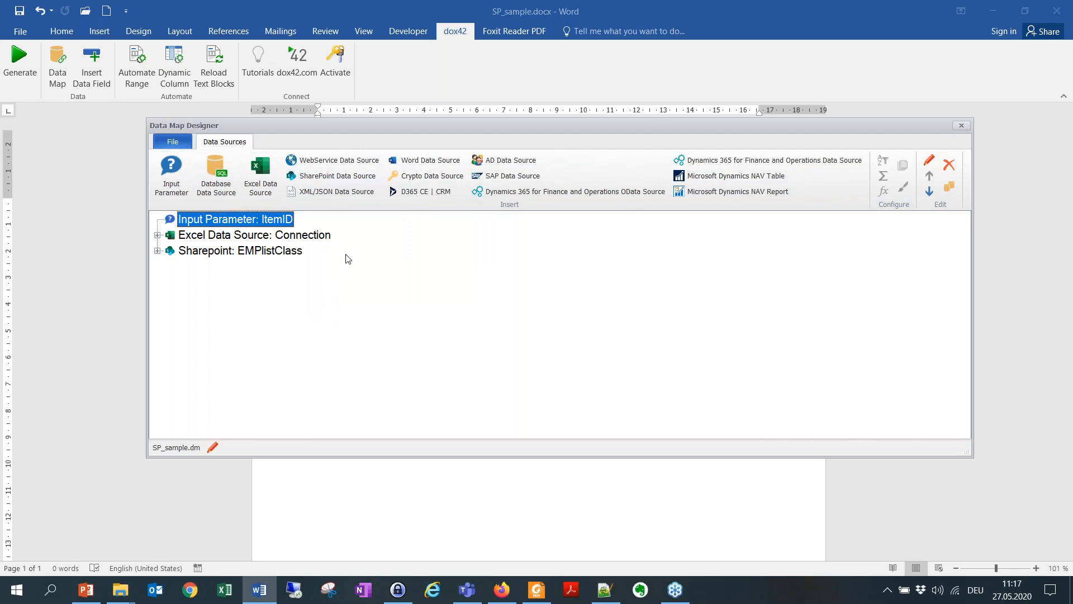
# Step: Add an XML/JSON data source named JSON that uses GET with the ItemID data field as its URL/XML/JSON value
pyautogui.click(348, 192)
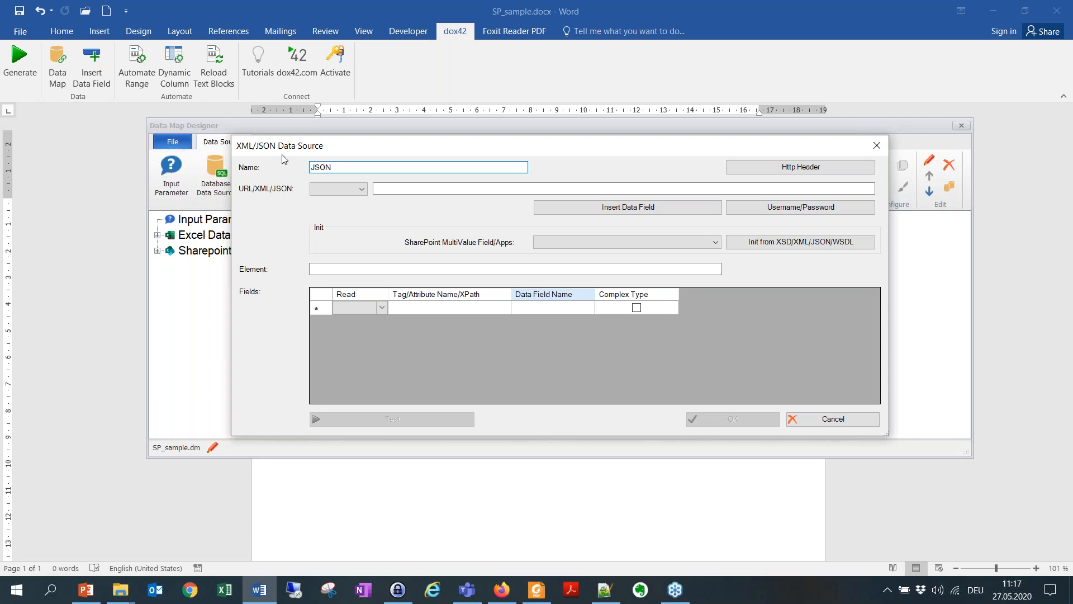
pyautogui.click(331, 189)
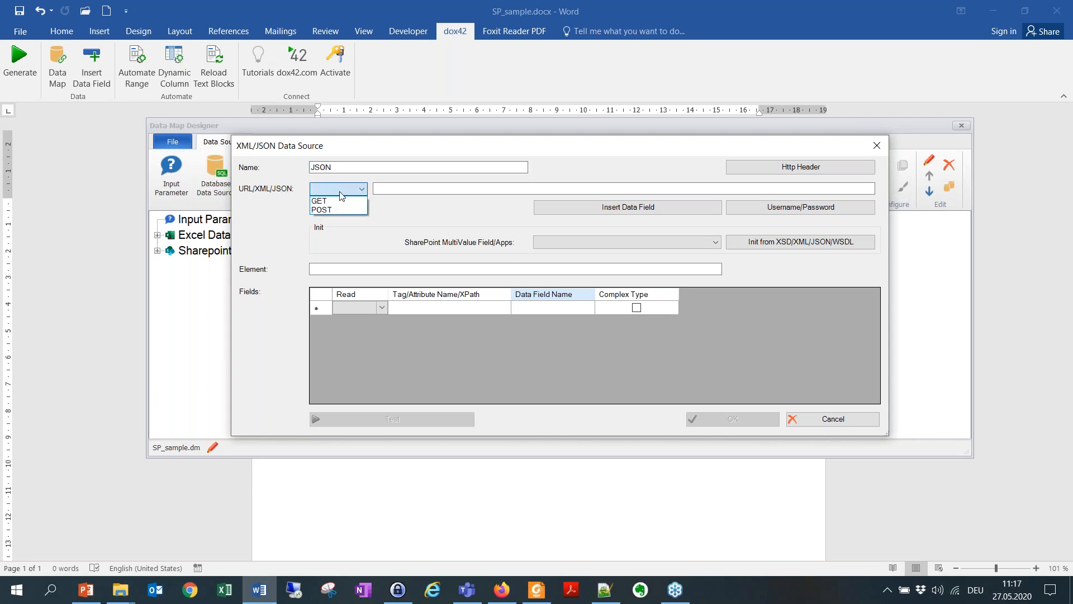
pyautogui.click(329, 200)
pyautogui.click(404, 188)
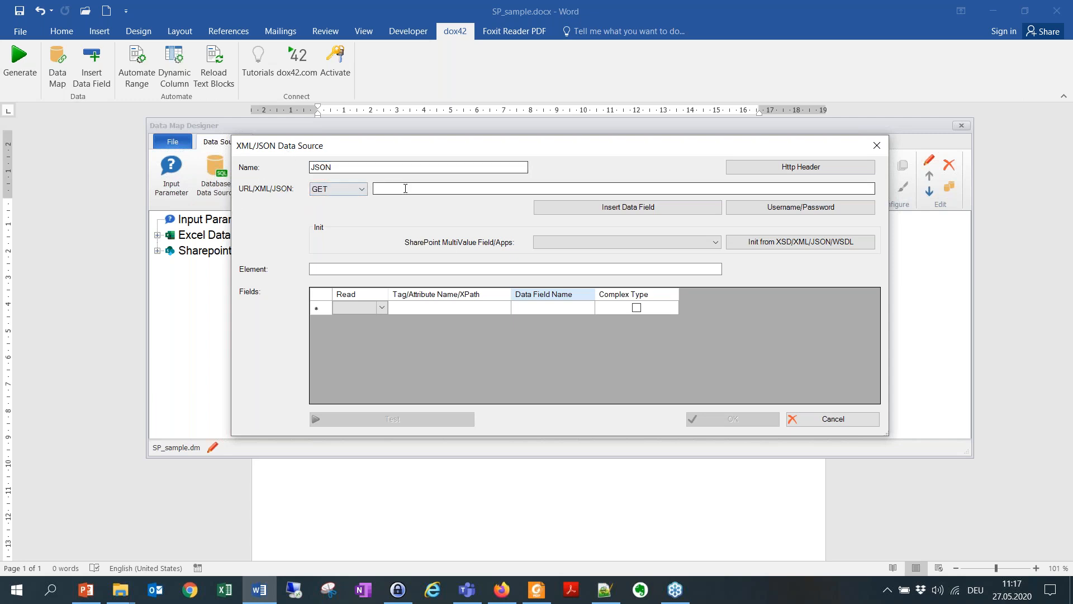
pyautogui.click(622, 209)
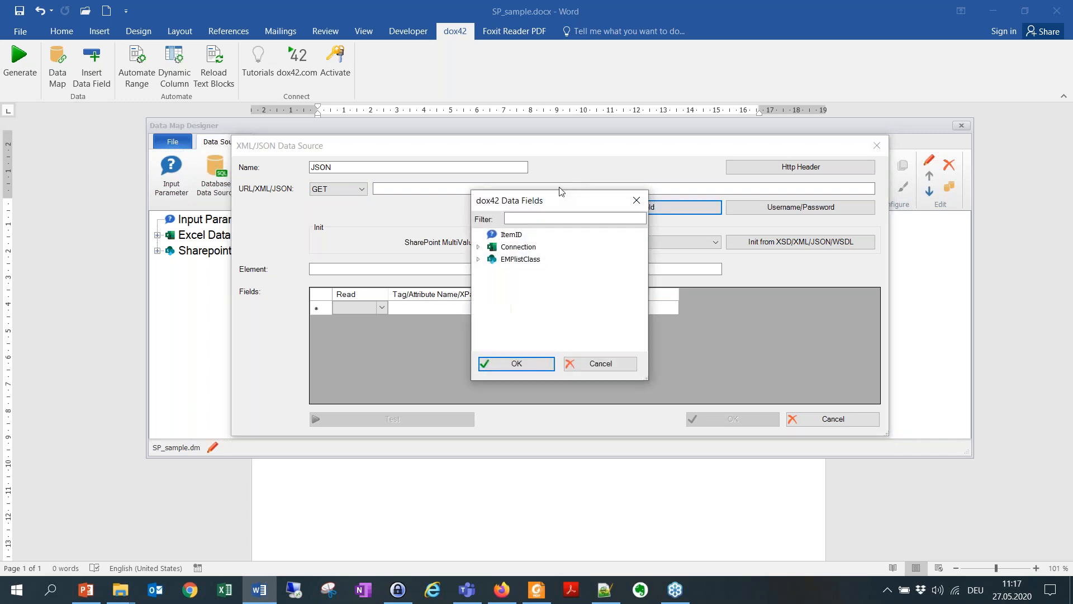
pyautogui.click(514, 237)
pyautogui.doubleClick(514, 235)
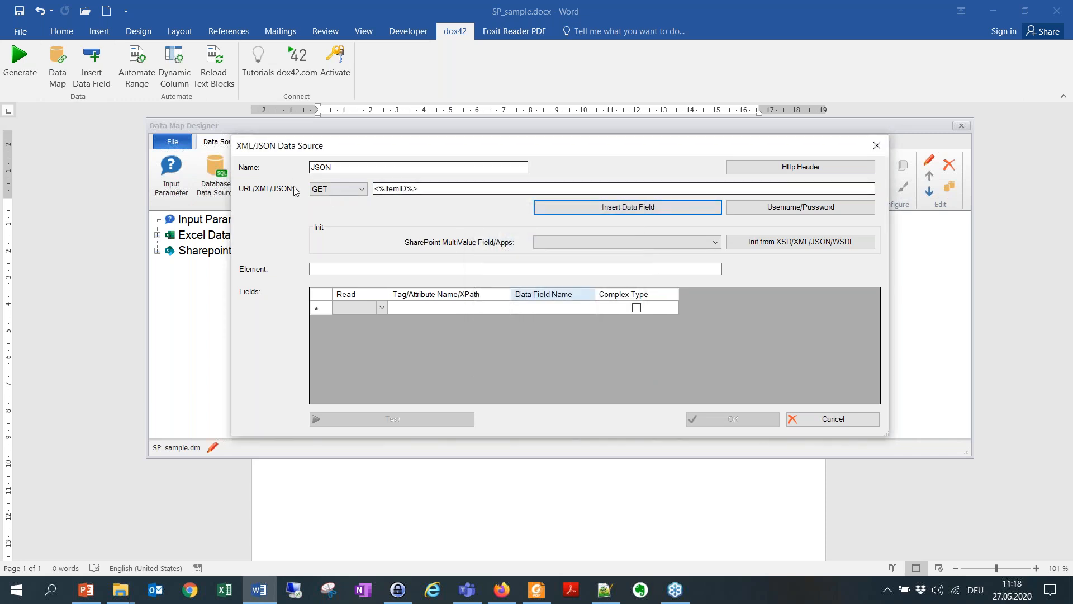
# Step: Initialize the JSON data source's fields with the "IDs from dox42 SharePoint/D365 CE App" preset
pyautogui.click(572, 242)
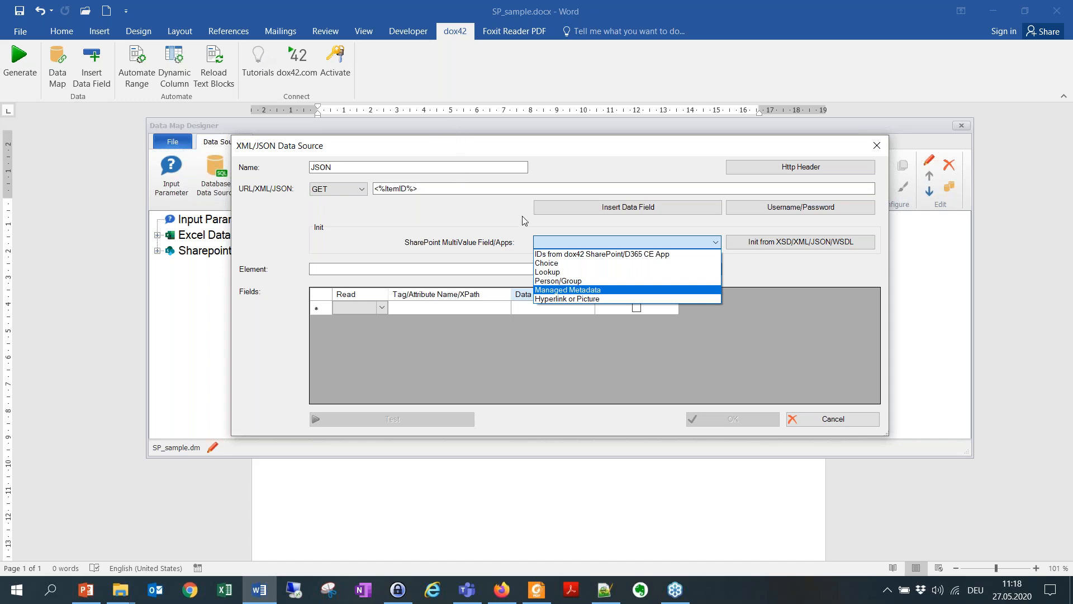
pyautogui.press('Up')
pyautogui.press('Up')
pyautogui.press('Up')
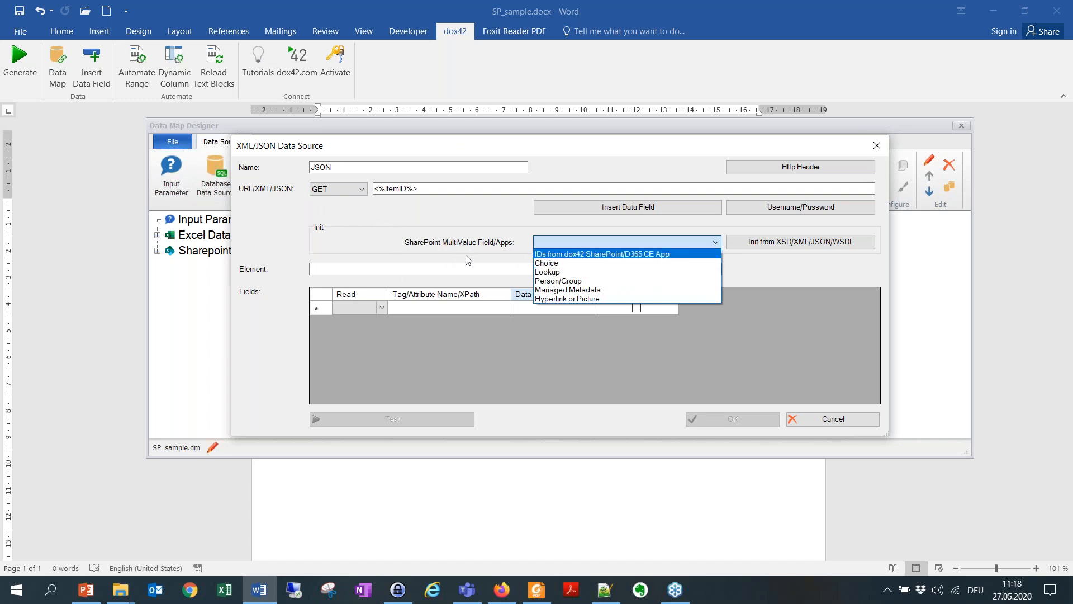
pyautogui.click(568, 255)
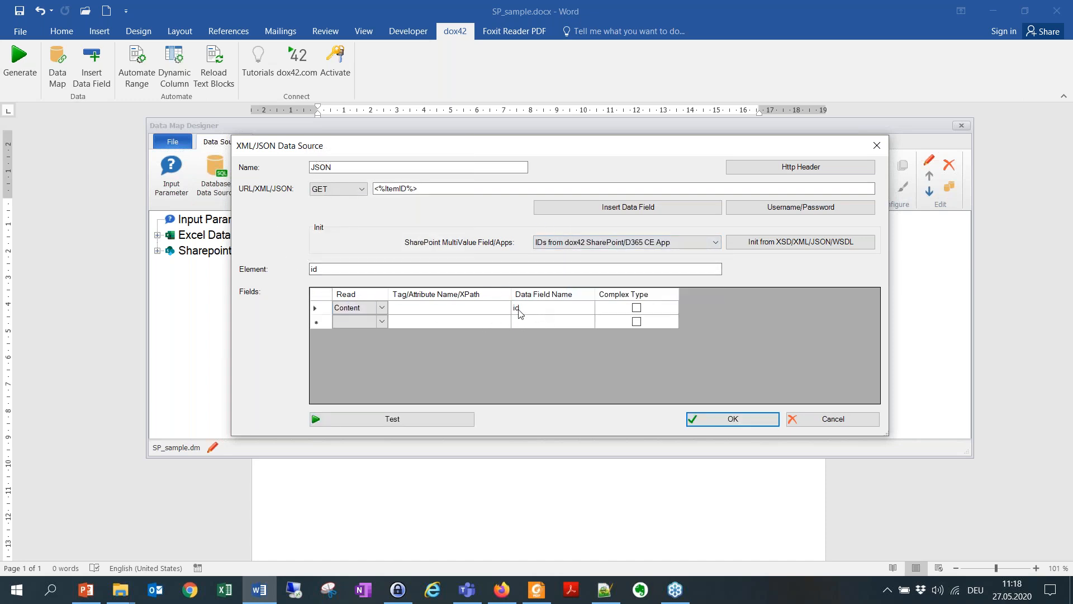
# Step: Test the JSON data source, close the record preview and save the data source
pyautogui.click(421, 419)
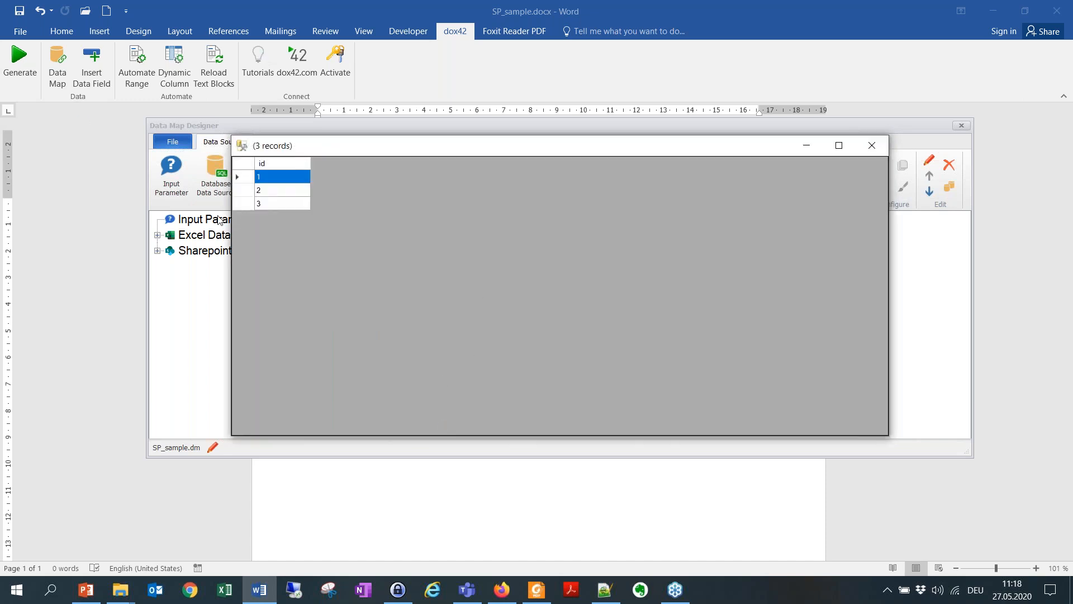
pyautogui.moveTo(354, 152); pyautogui.dragTo(459, 158)
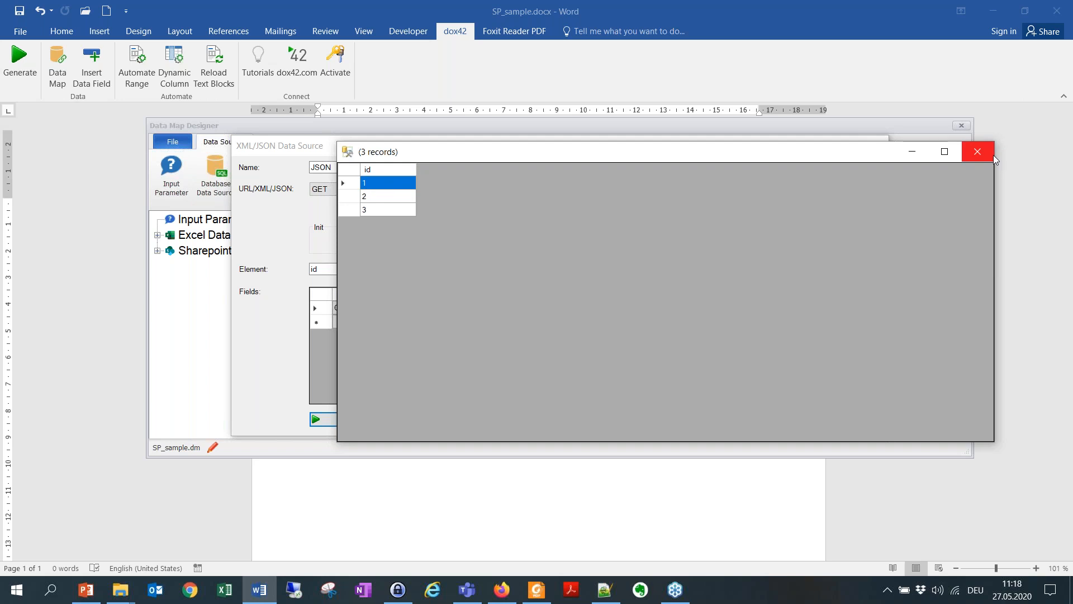
pyautogui.click(977, 152)
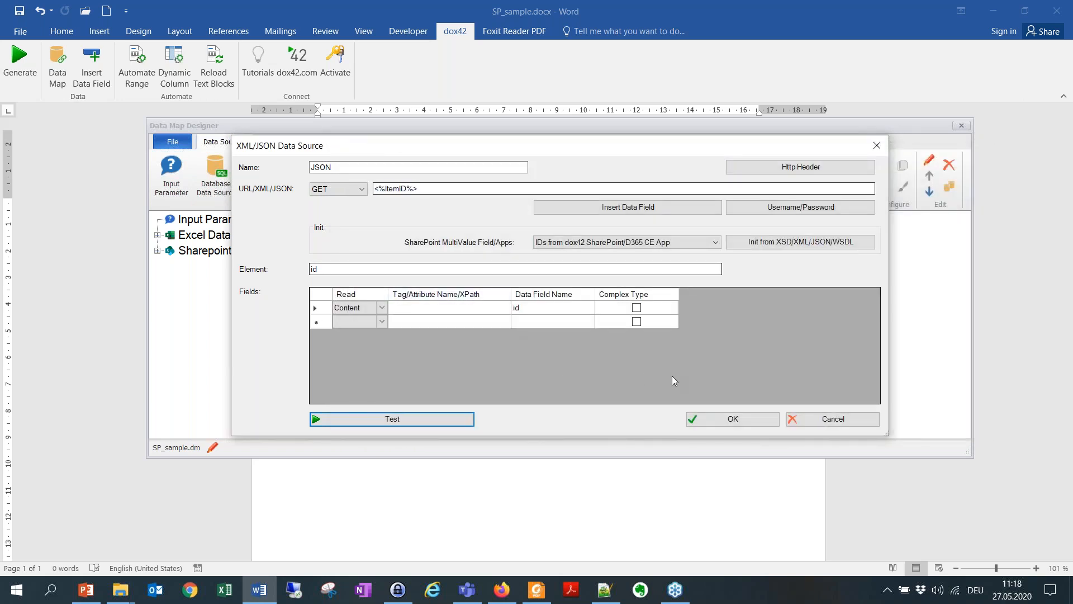
pyautogui.click(734, 420)
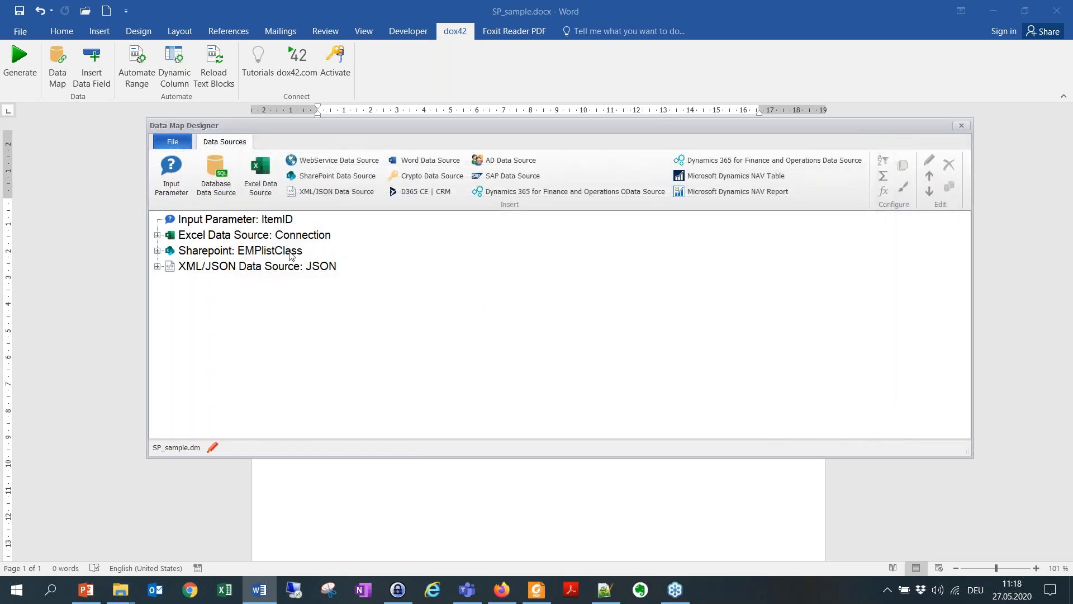
# Step: Add a query condition to the EMPlistClass data source on the ID field with type Numeric and filter =
pyautogui.click(282, 256)
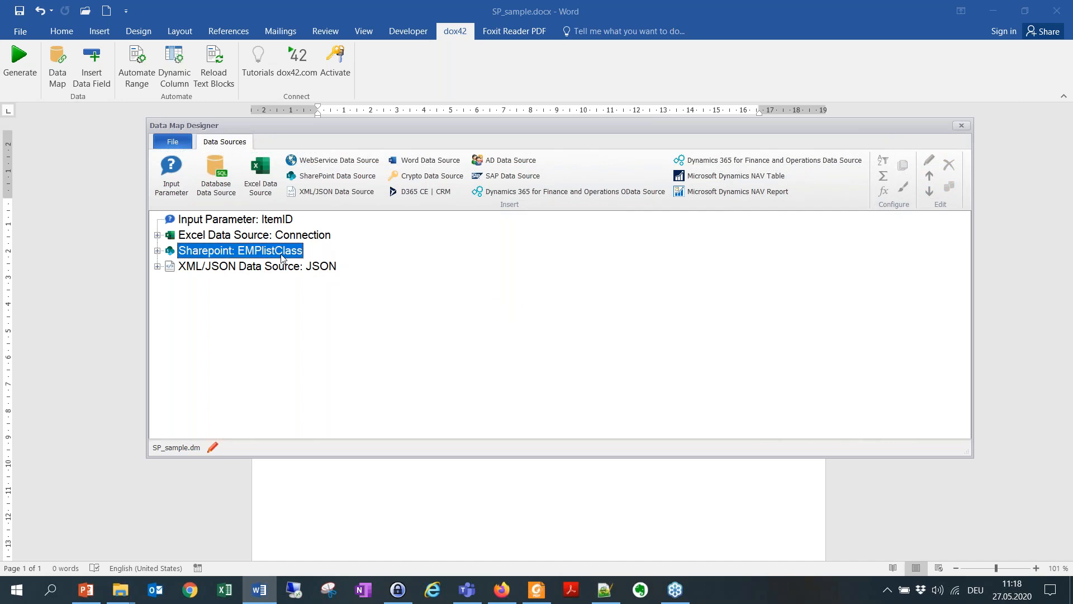
pyautogui.click(299, 269)
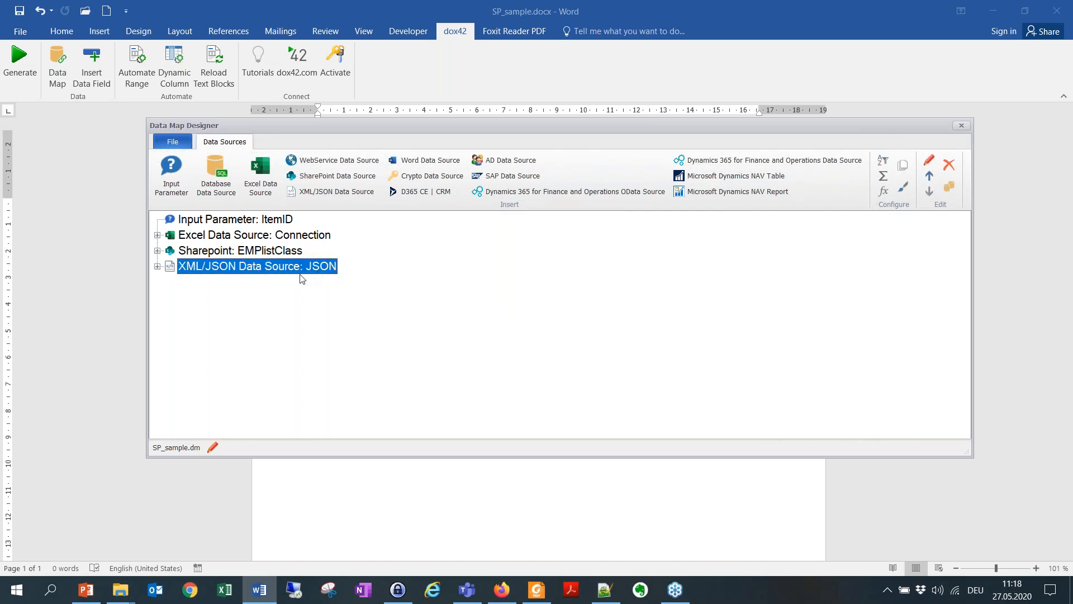
pyautogui.click(269, 253)
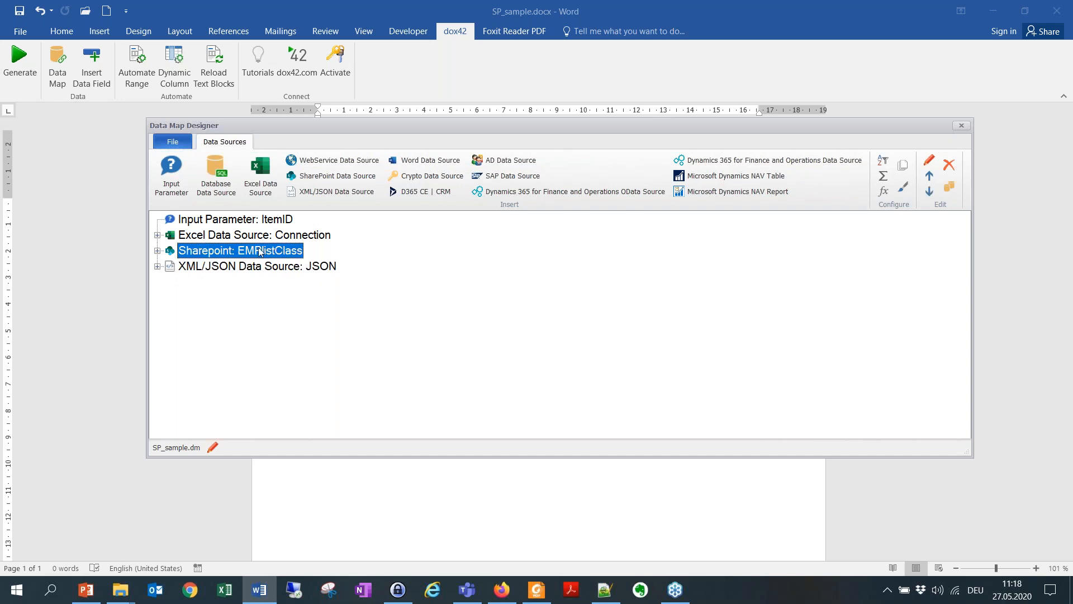
pyautogui.doubleClick(260, 252)
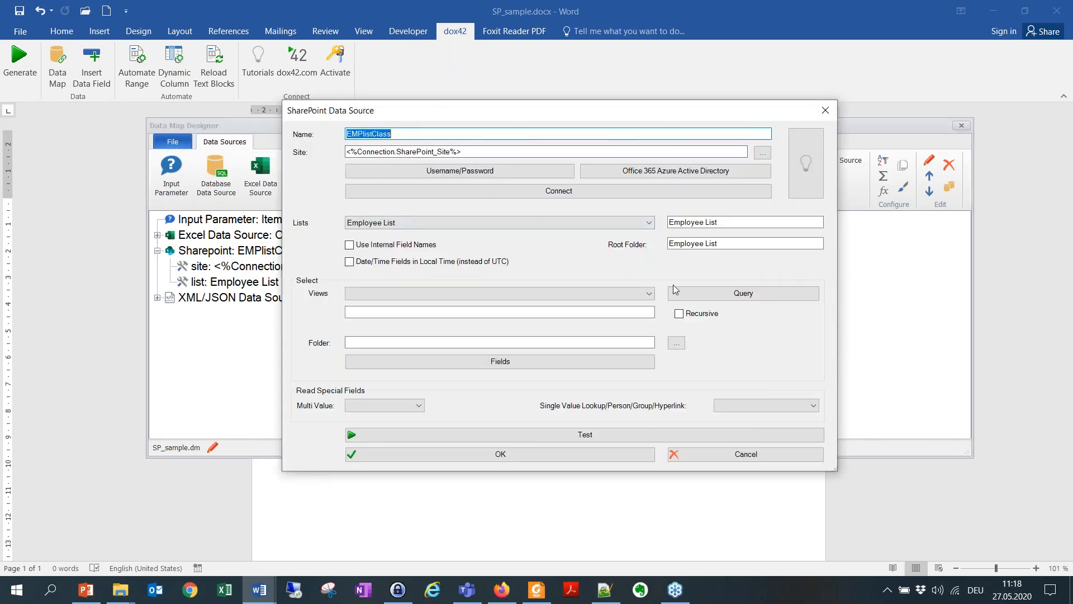
pyautogui.click(705, 295)
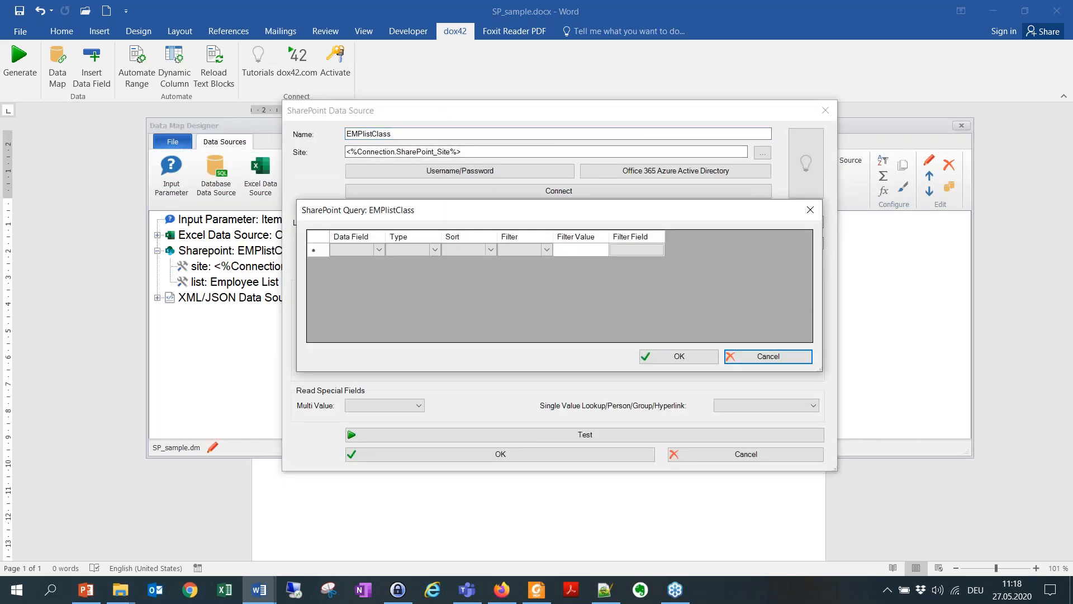
pyautogui.click(371, 253)
pyautogui.click(379, 251)
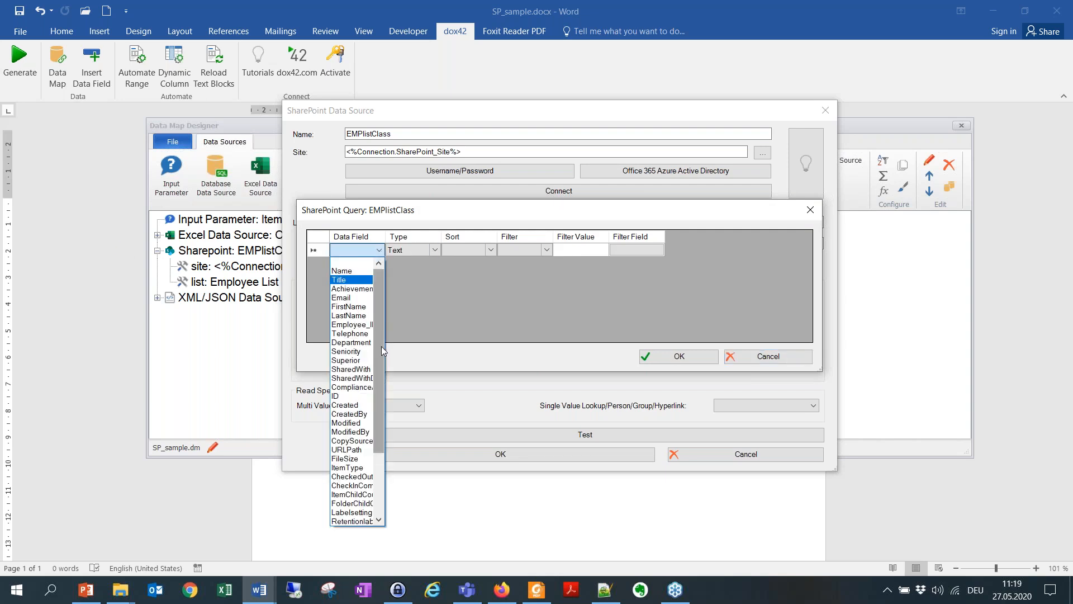
pyautogui.click(346, 397)
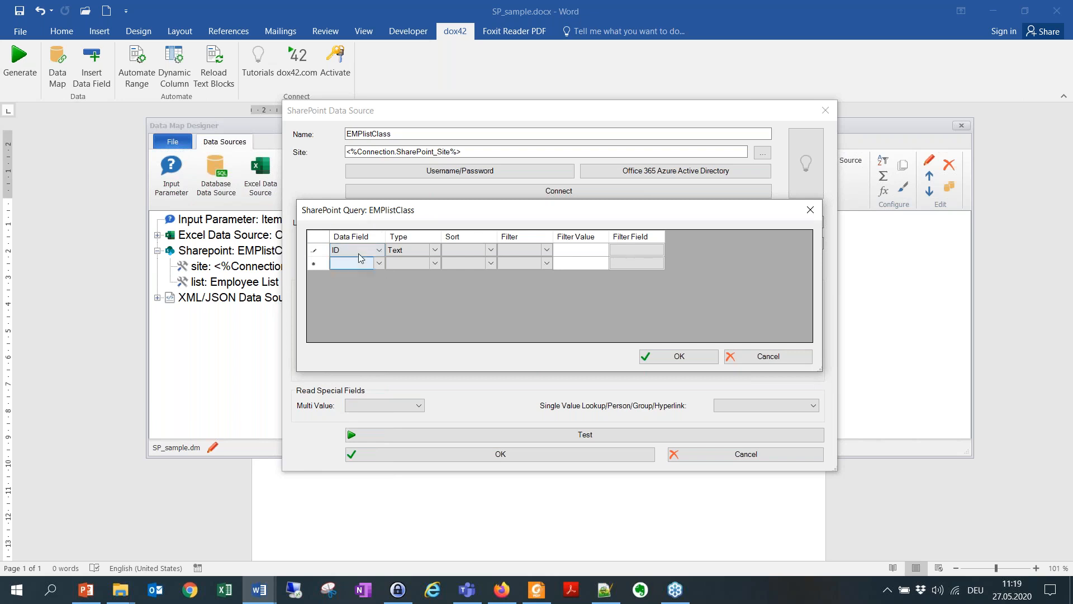
pyautogui.click(436, 250)
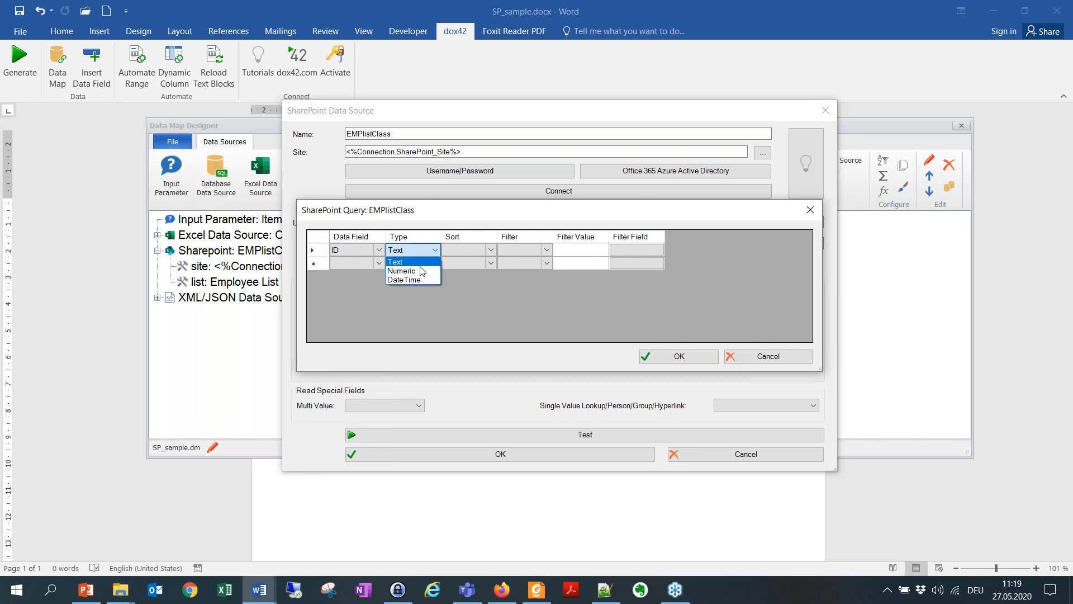
pyautogui.click(422, 270)
pyautogui.click(546, 250)
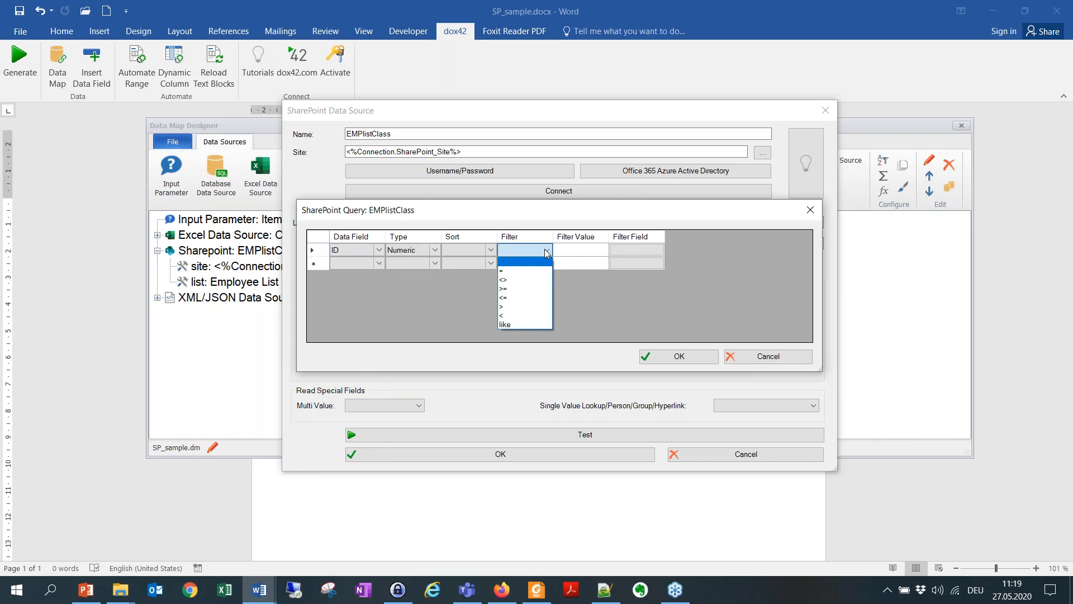
pyautogui.click(526, 270)
# Step: Set the ID condition's filter field to JSON.id, accept the query and data source, and save the data map changes
pyautogui.click(631, 253)
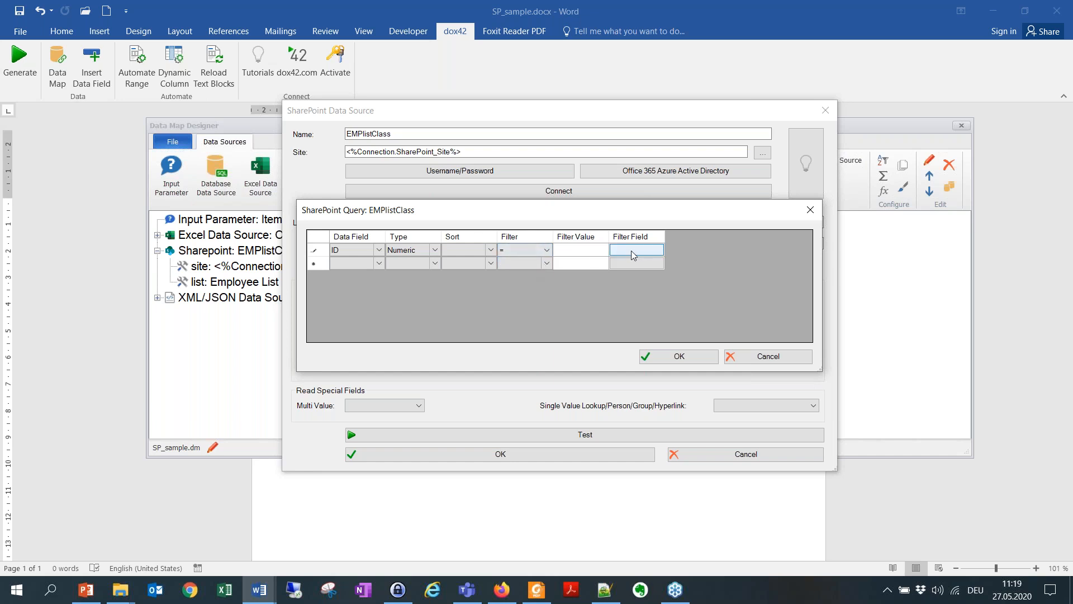
pyautogui.click(632, 255)
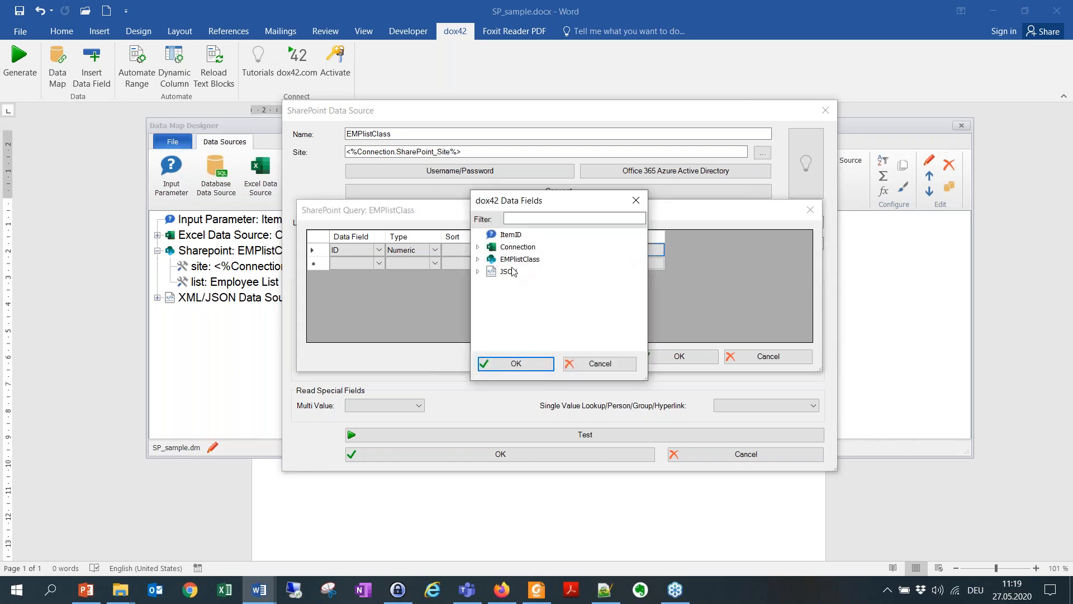
pyautogui.click(478, 272)
pyautogui.click(517, 284)
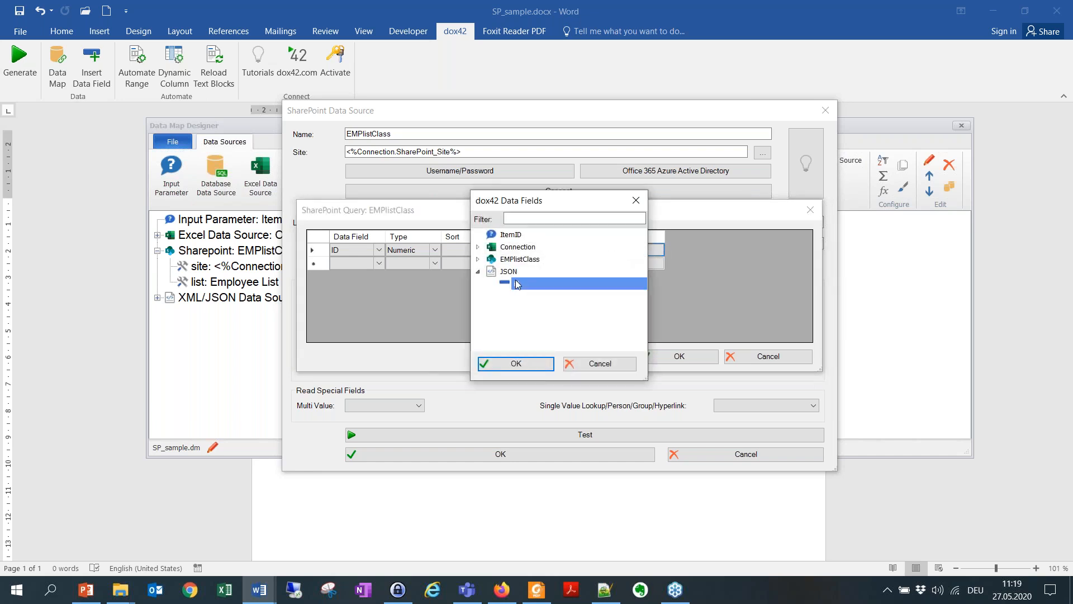
pyautogui.click(516, 364)
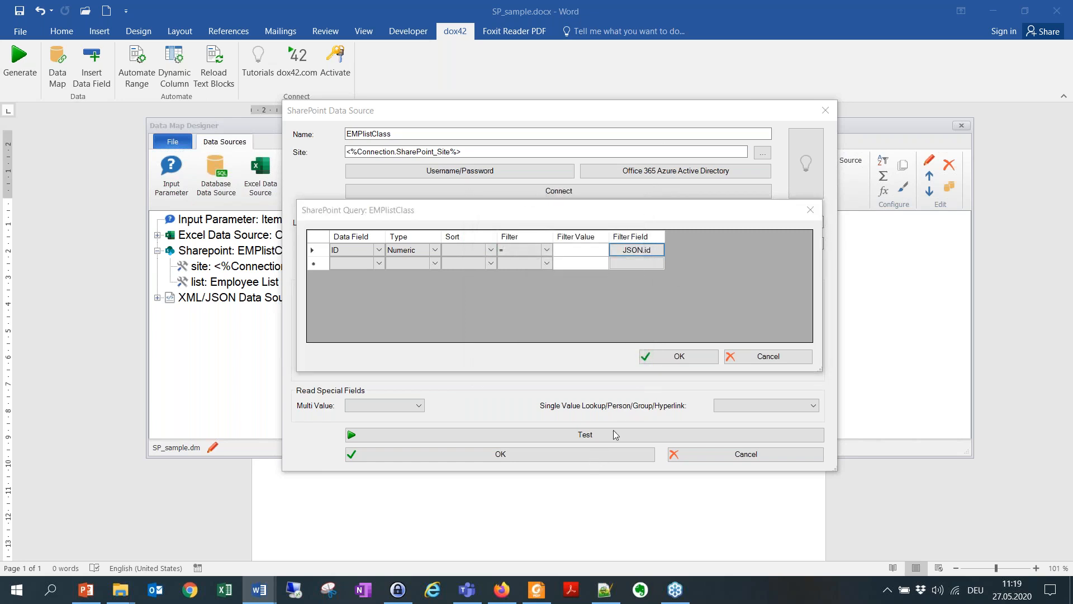
pyautogui.click(679, 356)
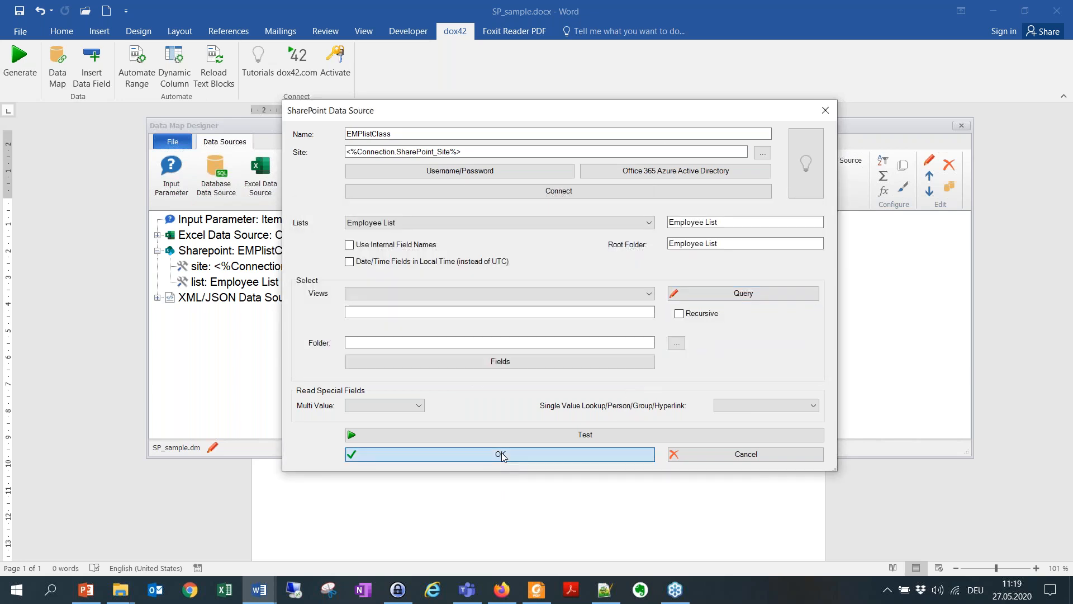
pyautogui.click(500, 454)
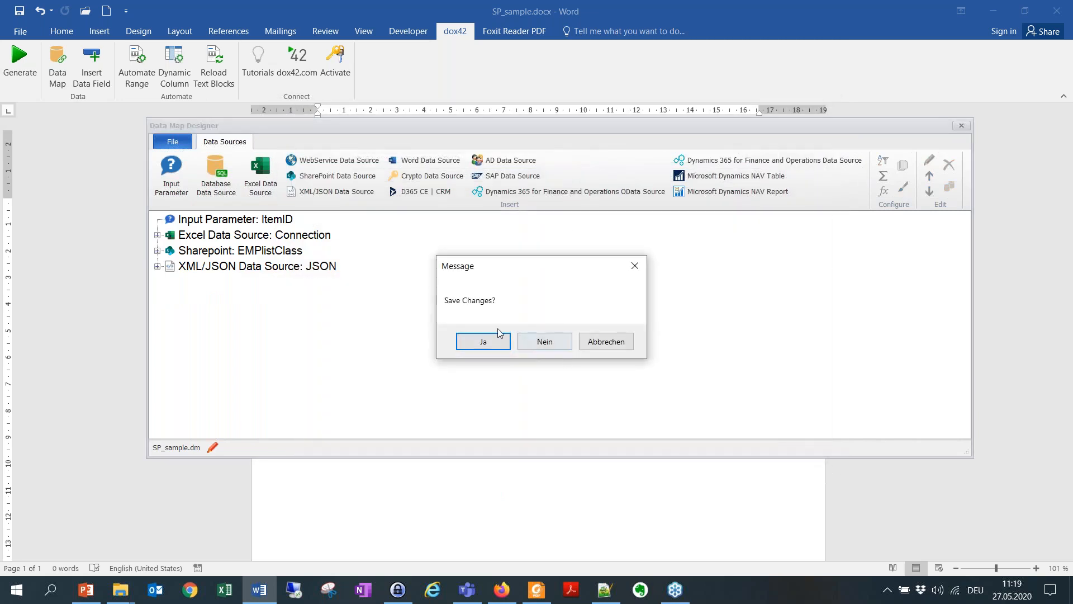
pyautogui.click(485, 342)
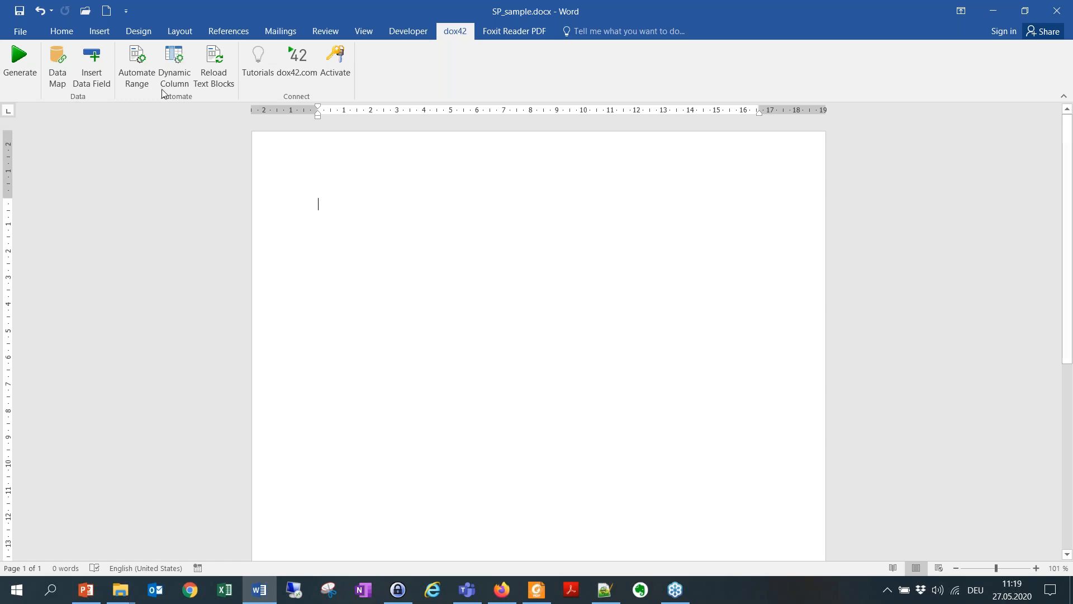
# Step: Insert the ID data field of EMPlistClass on the first line of the empty document
pyautogui.click(91, 83)
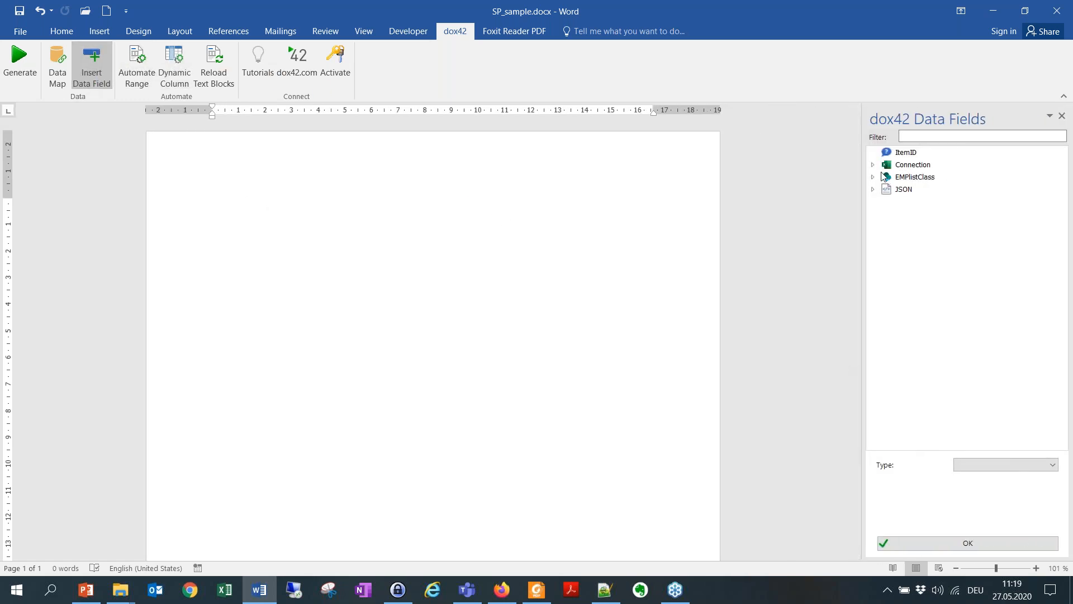
pyautogui.click(884, 176)
pyautogui.click(873, 176)
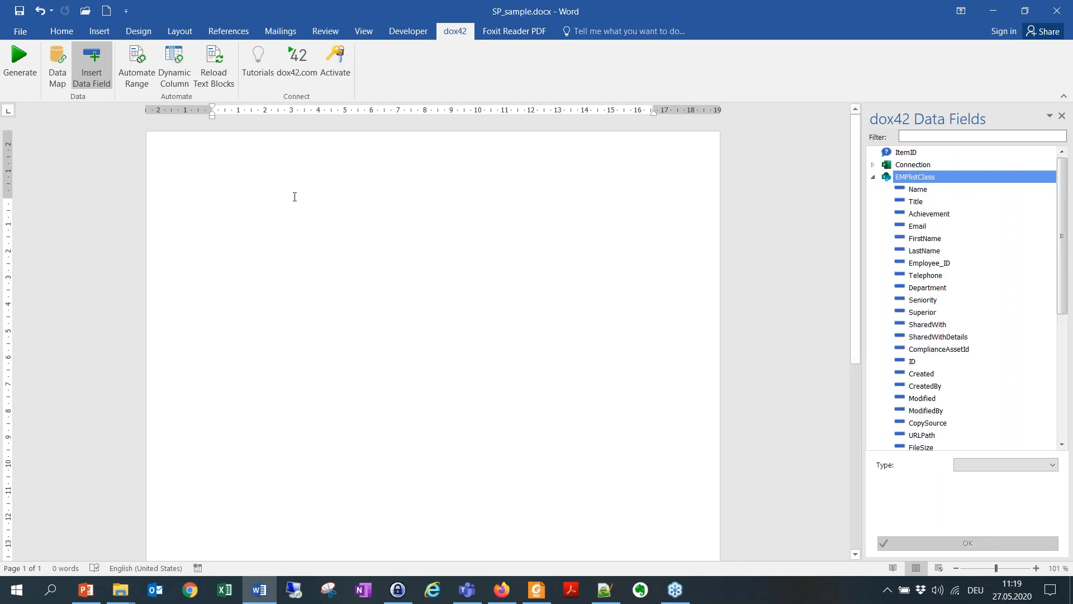
pyautogui.click(300, 194)
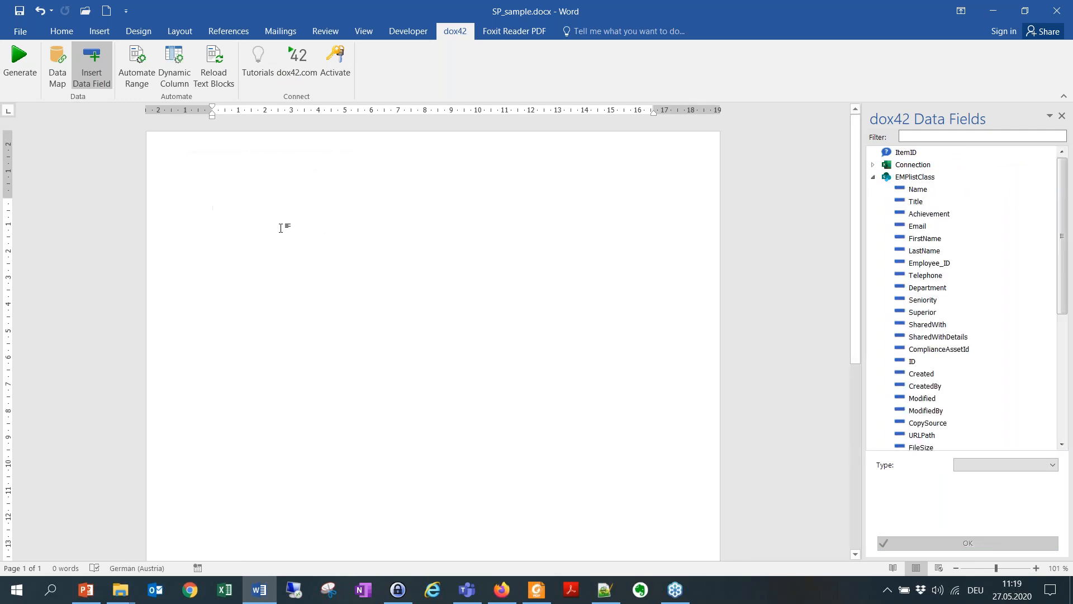
pyautogui.moveTo(912, 361); pyautogui.dragTo(422, 200)
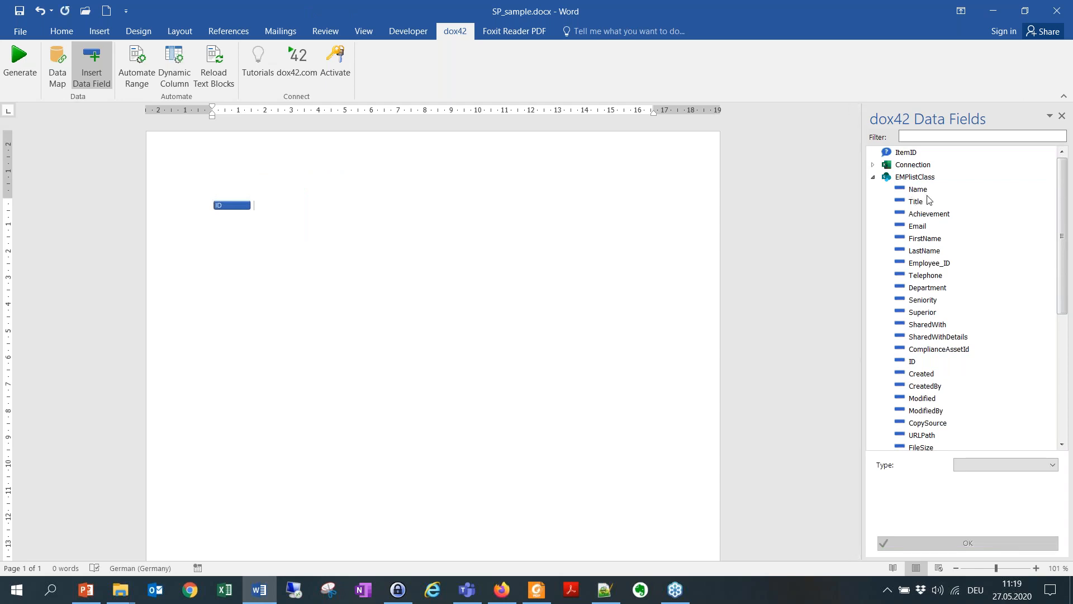
# Step: Insert the EMPlistClass Name field beside ID and make both fields an automated range repeated for the JSON data source
pyautogui.moveTo(928, 192); pyautogui.dragTo(460, 191)
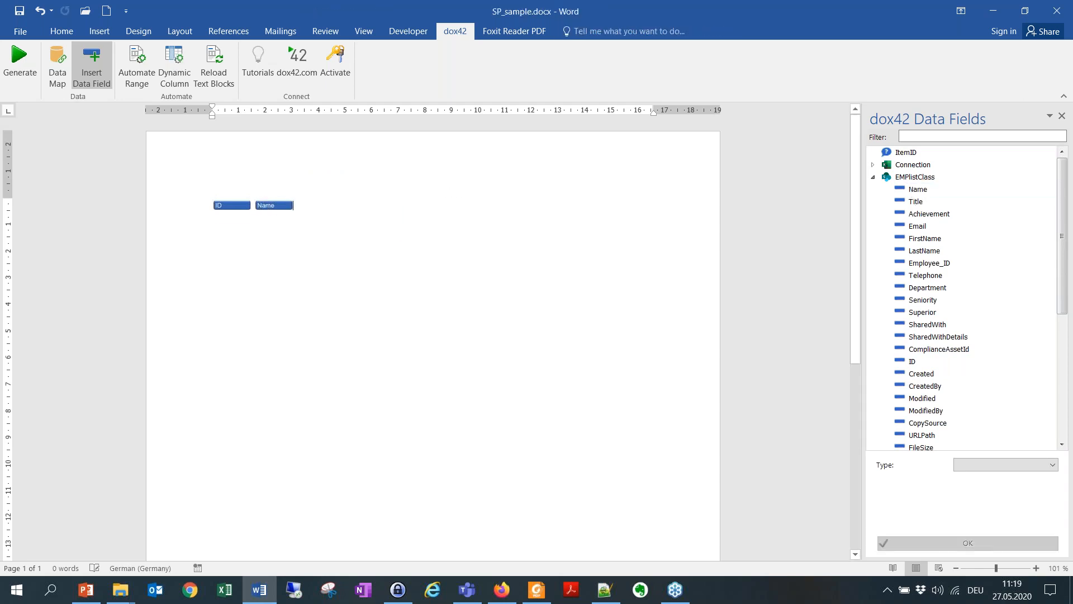
pyautogui.moveTo(301, 205); pyautogui.dragTo(216, 206)
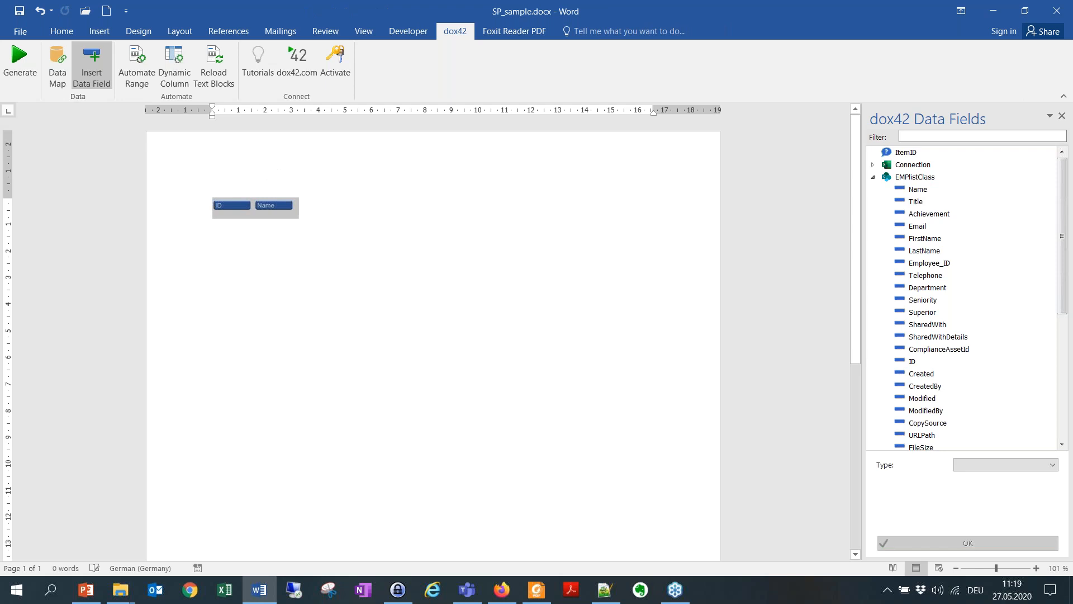
pyautogui.click(140, 72)
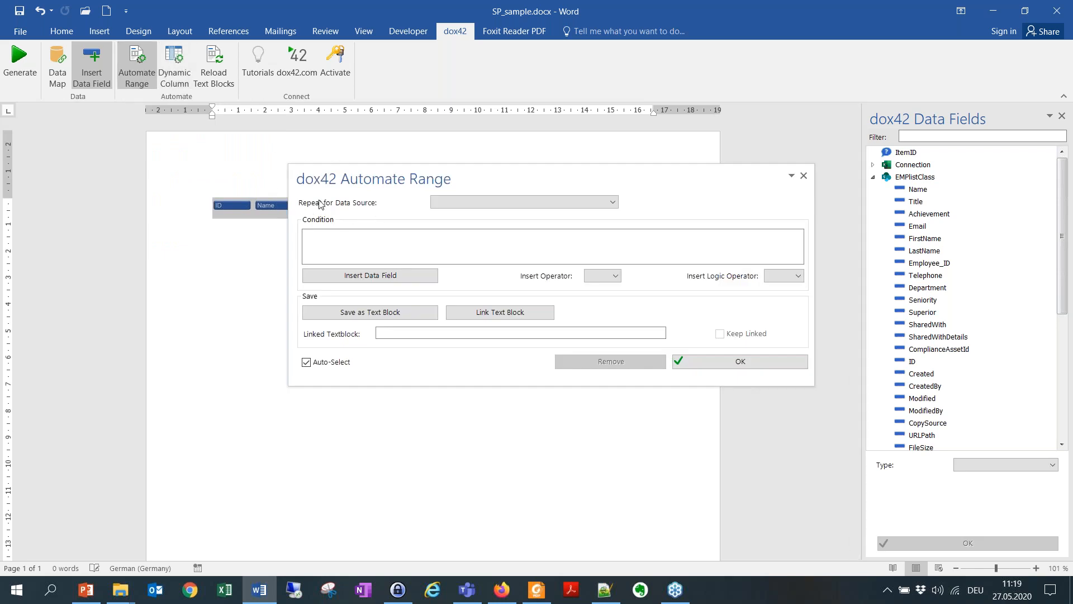
pyautogui.click(520, 201)
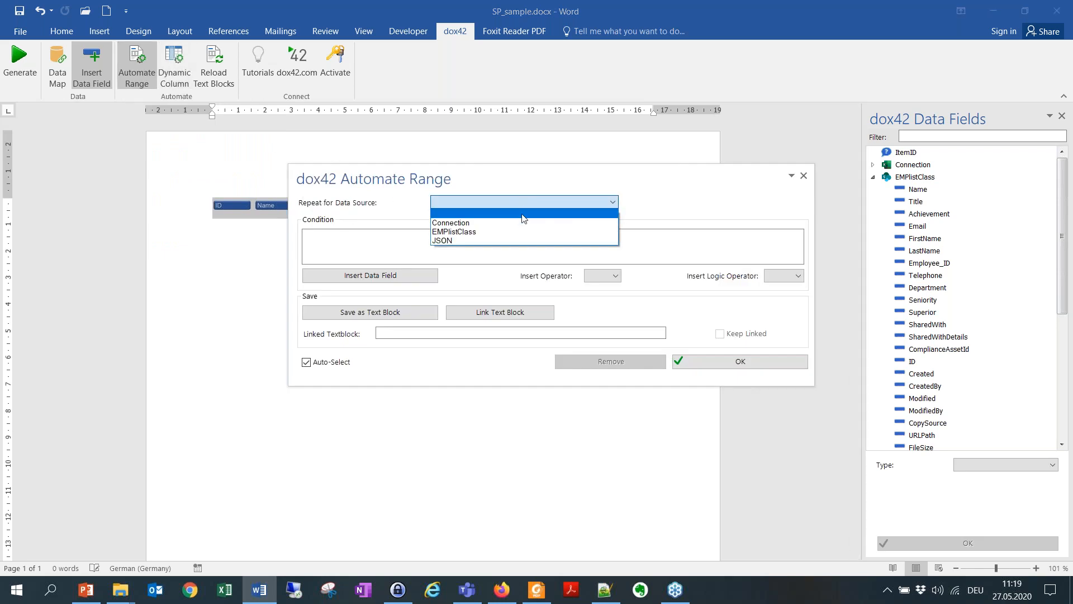
pyautogui.click(473, 241)
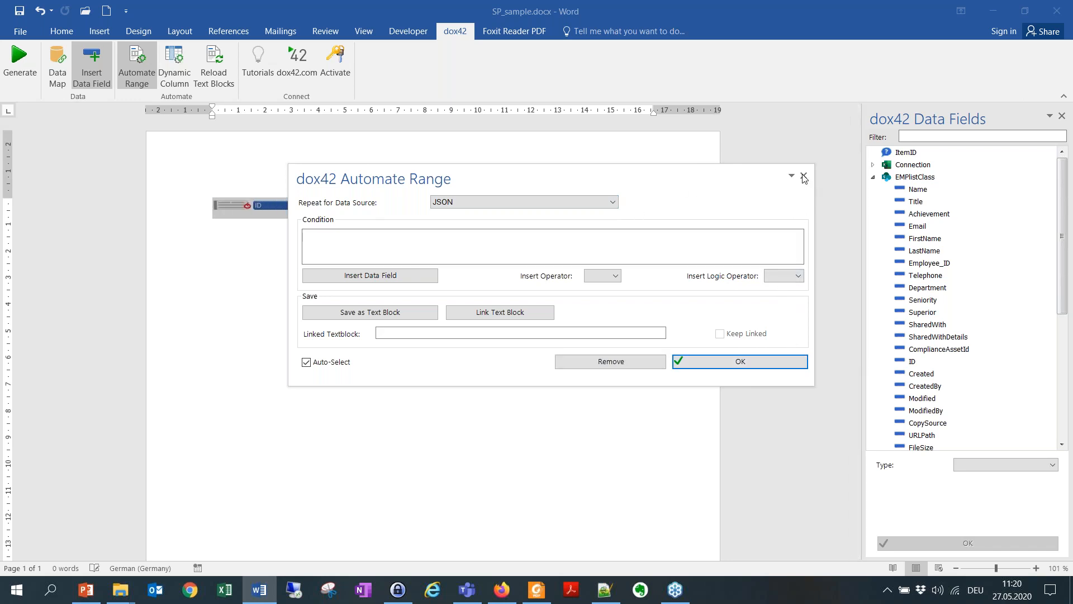
pyautogui.press('Return')
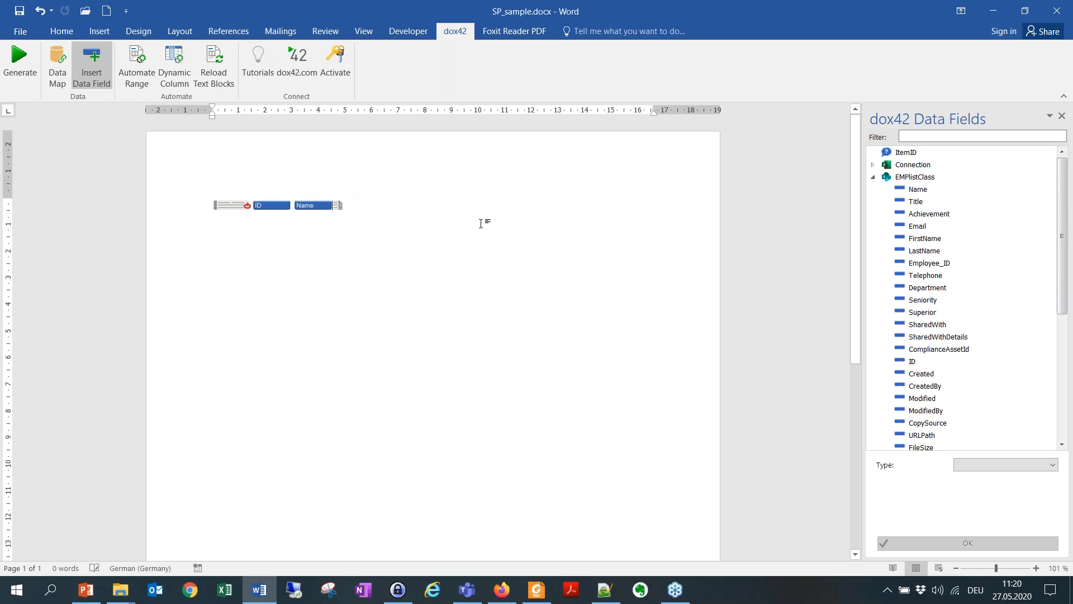
# Step: Put the range's end marker on its own line below the fields and leave an empty paragraph under it
pyautogui.press('Return')
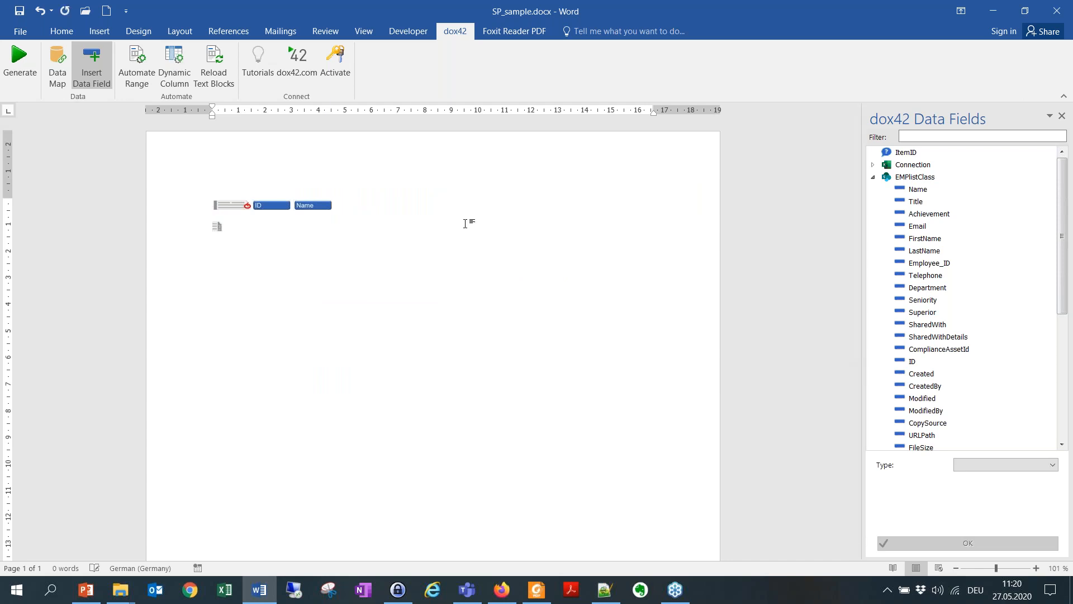
pyautogui.press('Tab')
pyautogui.hotkey('ctrl', 'z')
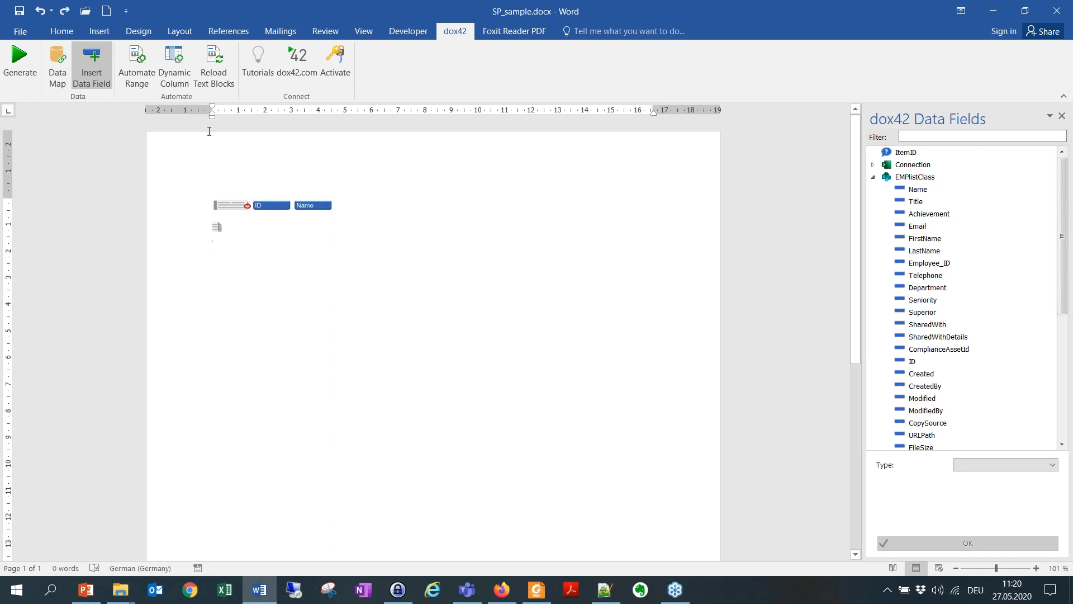
# Step: Save the template and generate a test document for item IDs 1, 2 and 4, closing the result without saving
pyautogui.click(20, 63)
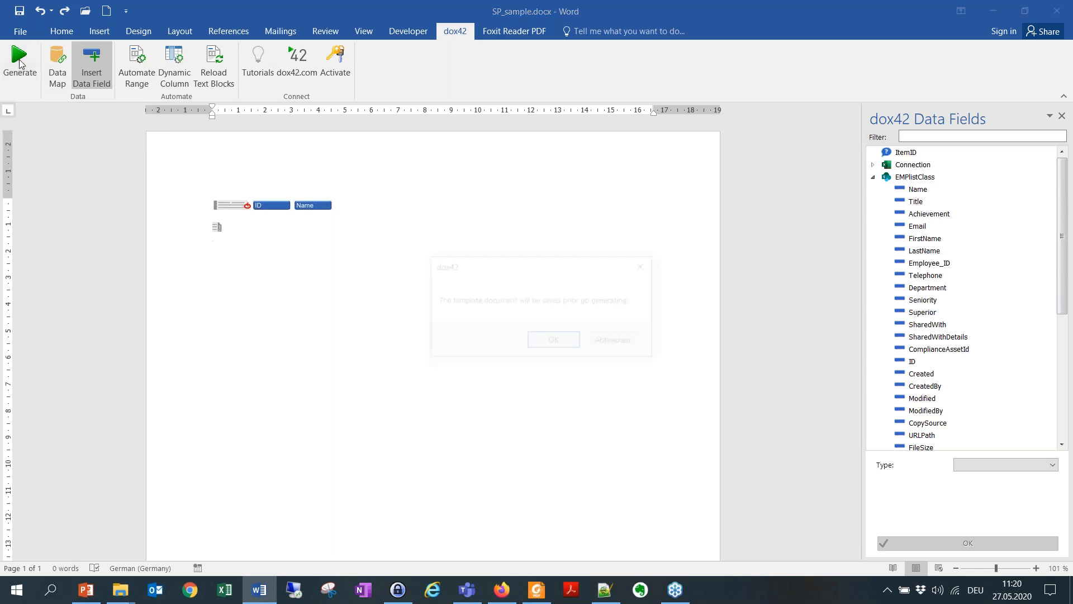
pyautogui.click(555, 340)
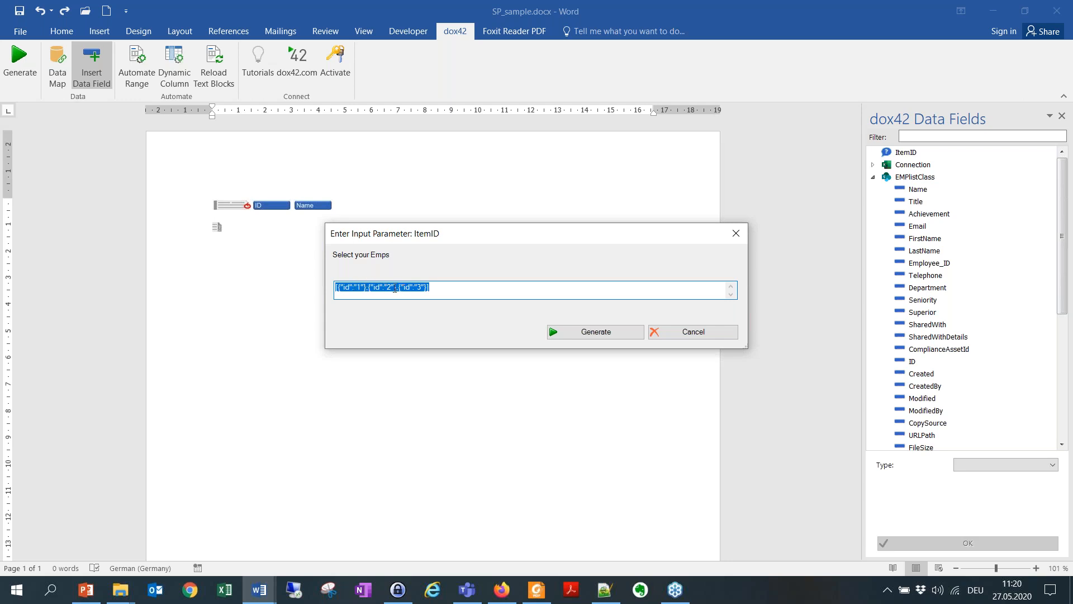
pyautogui.click(435, 286)
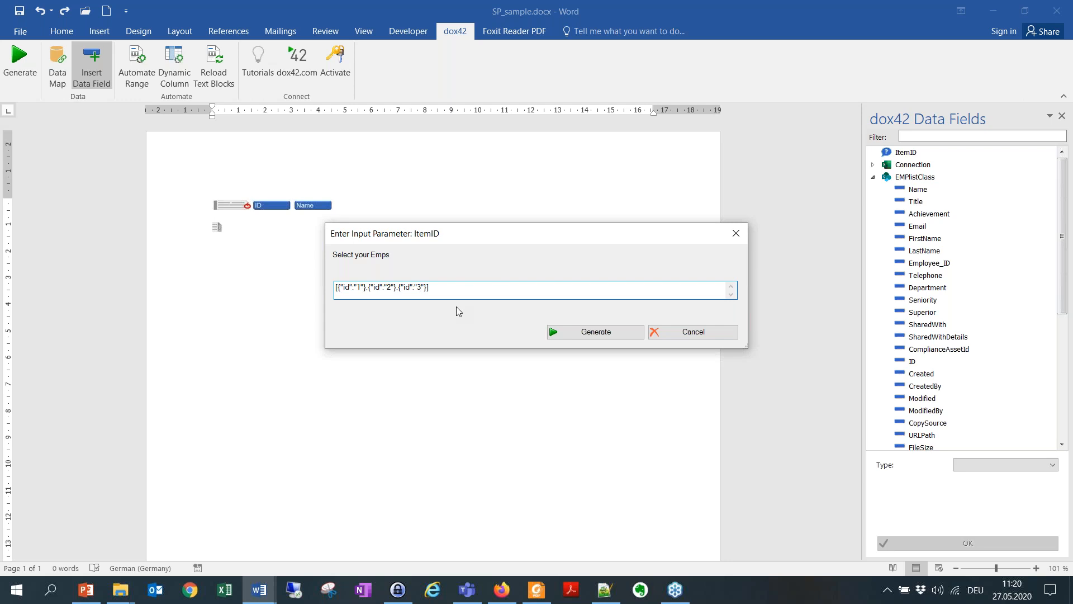
pyautogui.click(593, 333)
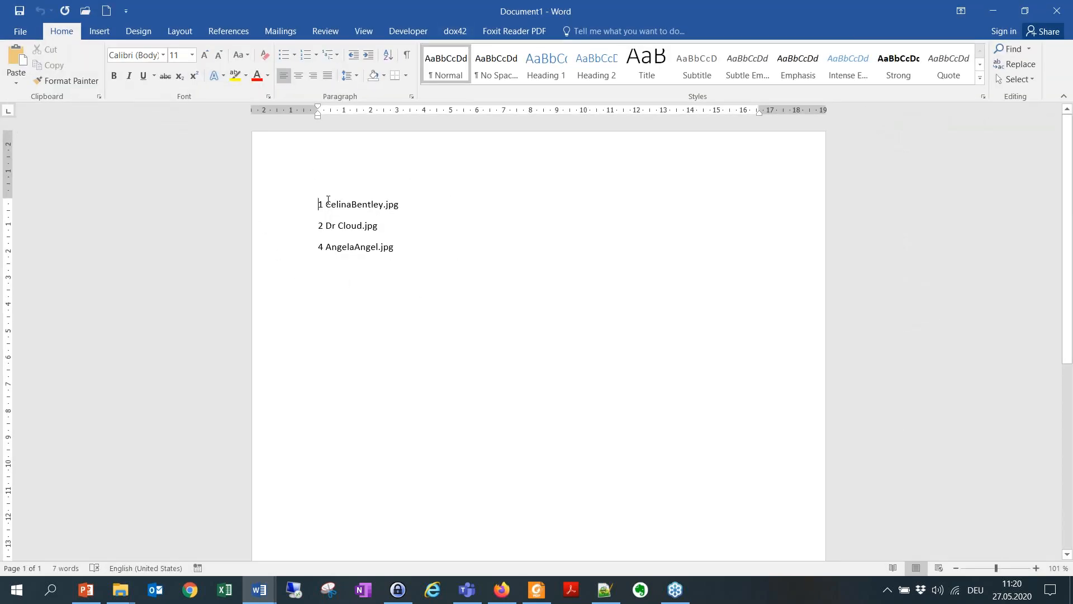
pyautogui.click(1056, 12)
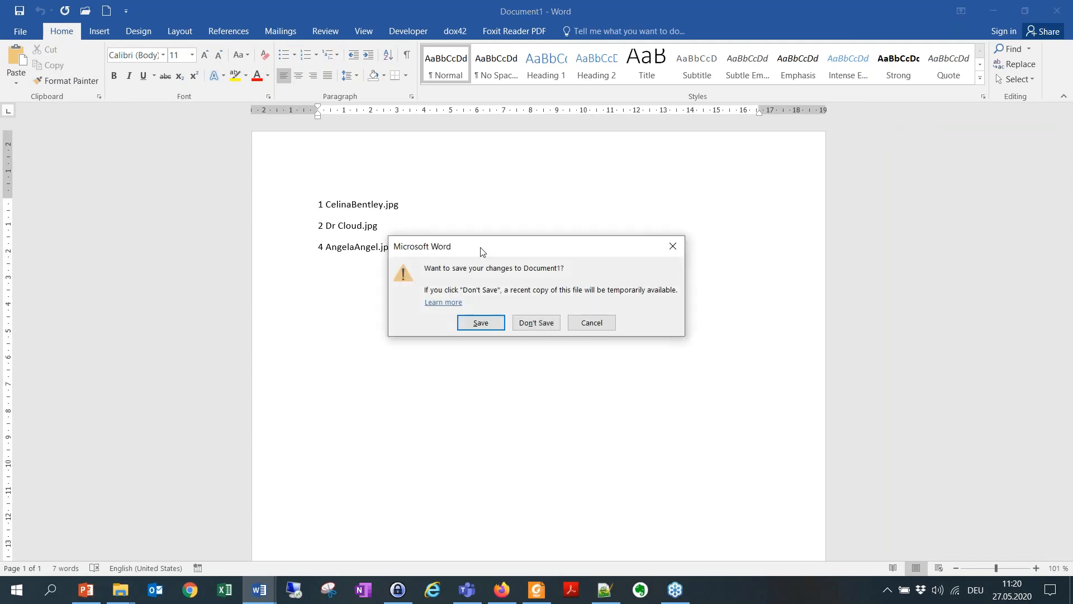
pyautogui.click(533, 322)
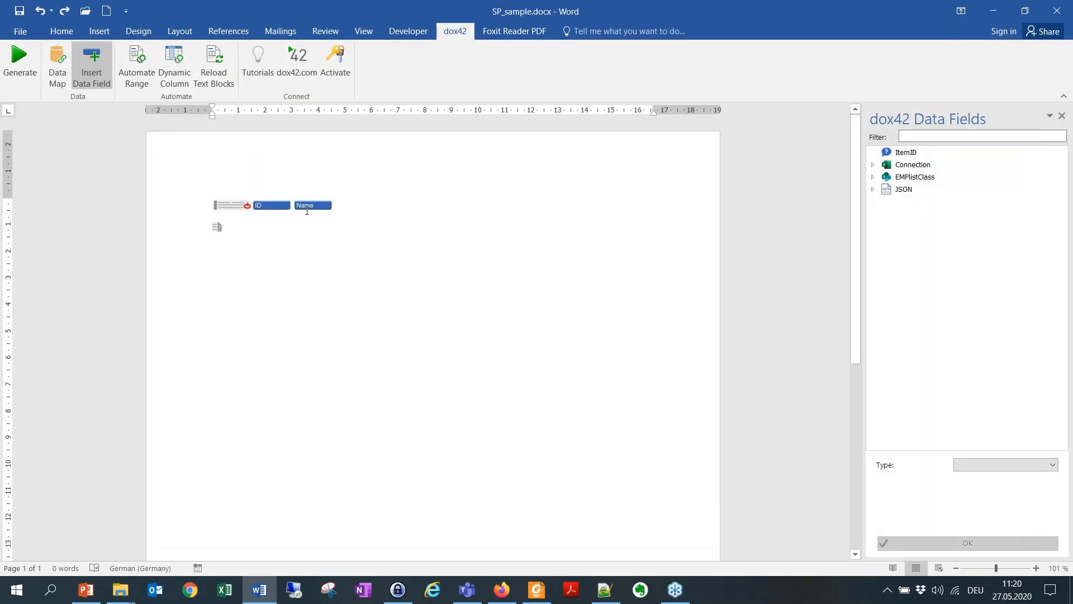
# Step: Replace the Name field inside the repeated range with the Title field of EMPlistClass
pyautogui.click(306, 211)
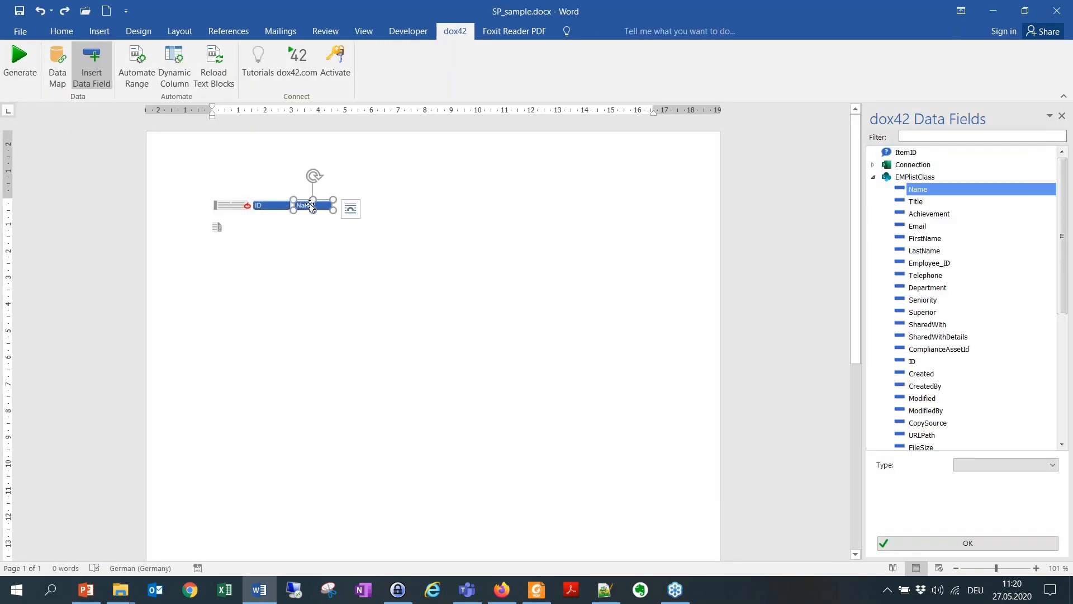
pyautogui.click(930, 203)
pyautogui.click(425, 246)
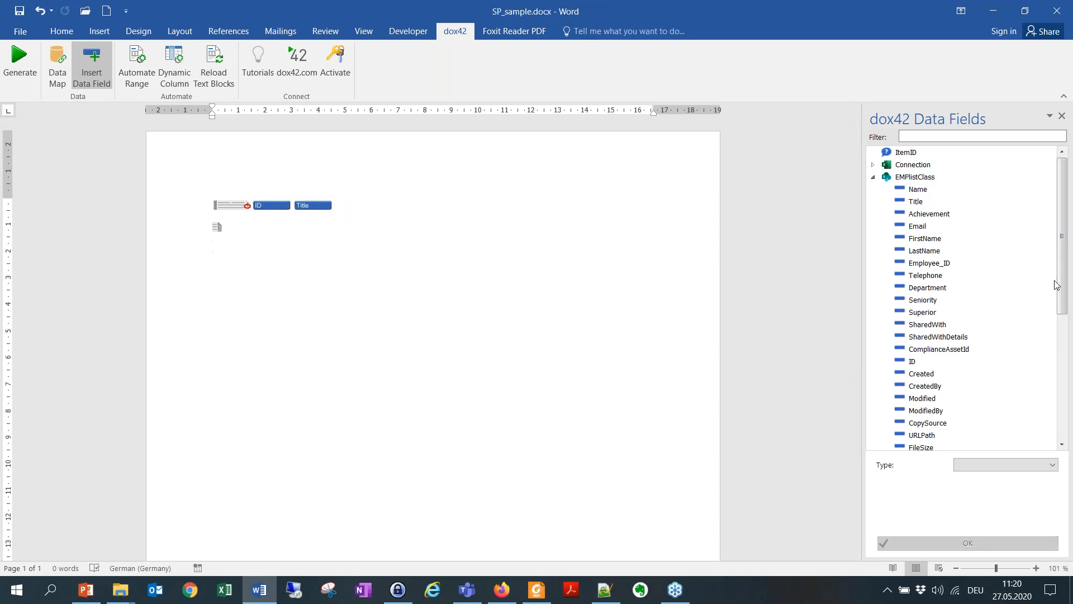
# Step: Insert the URLPath field of EMPlistClass in the empty paragraph below the repeated range
pyautogui.scroll(-2, 919, 383)
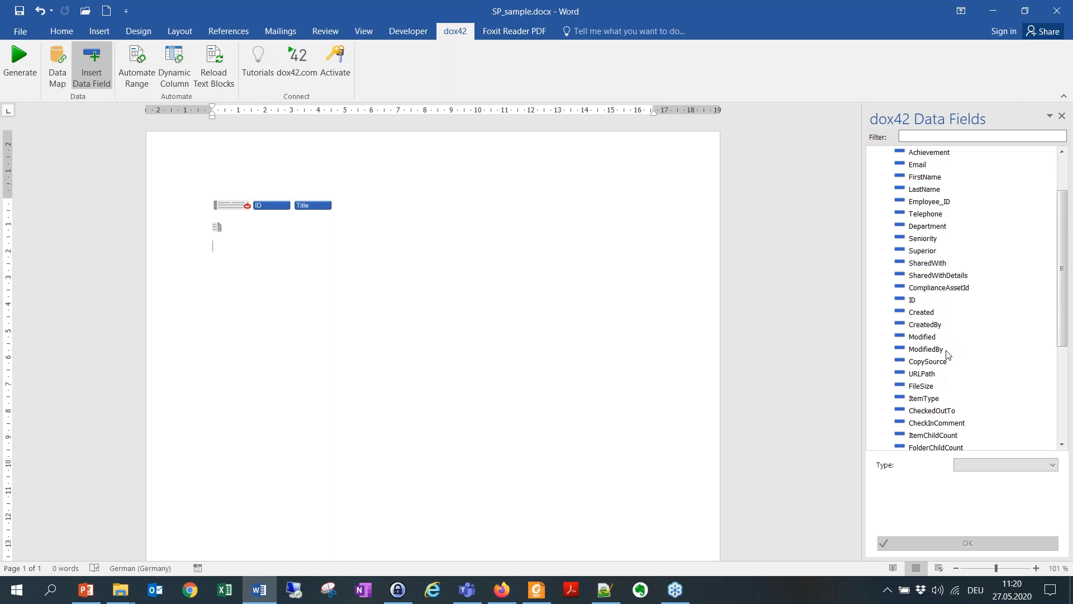
pyautogui.scroll(-3, 970, 387)
pyautogui.scroll(-2, 969, 384)
pyautogui.scroll(3, 969, 385)
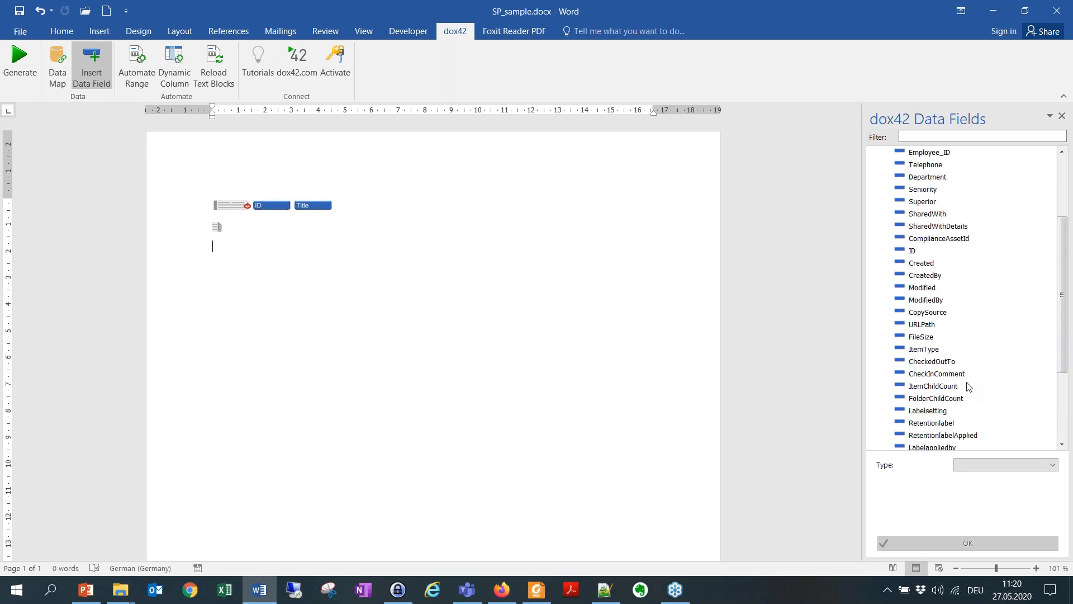
pyautogui.click(937, 328)
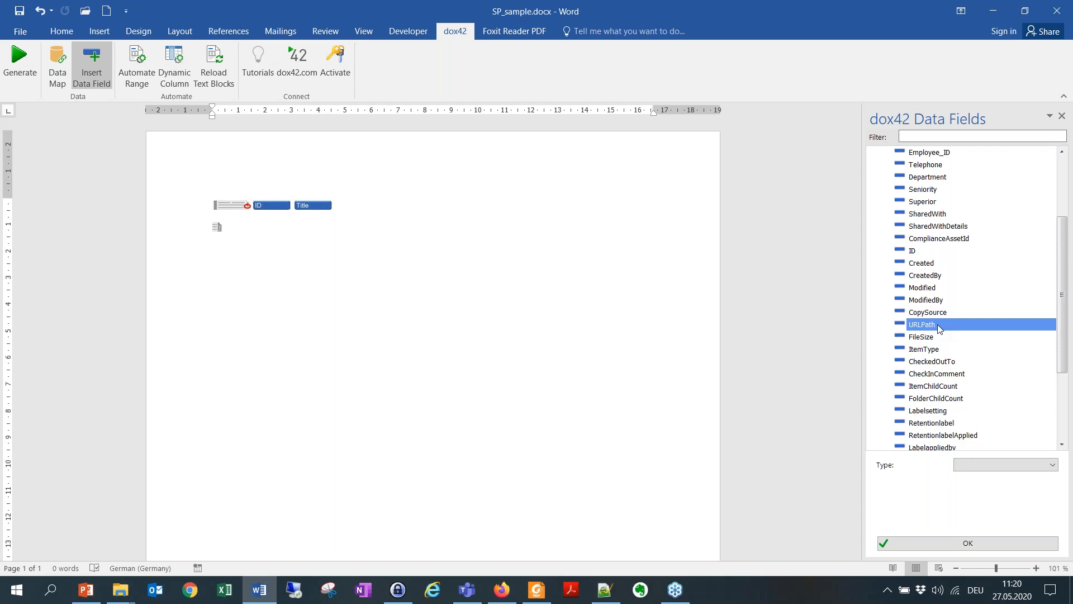
pyautogui.moveTo(939, 329); pyautogui.dragTo(241, 252)
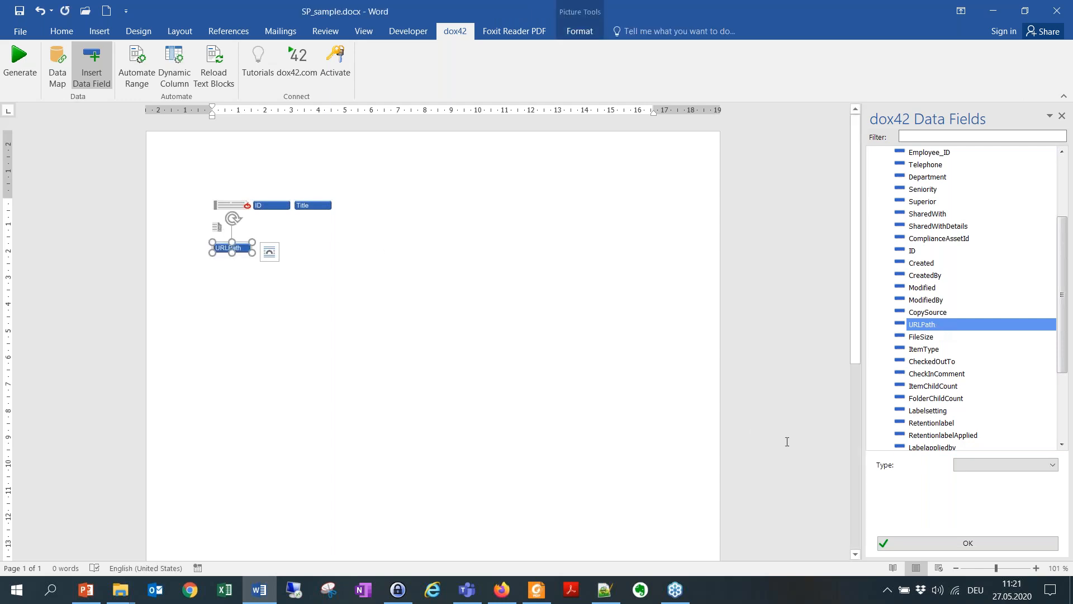
# Step: Set the URLPath field's type to Image with a dimension of 150
pyautogui.click(991, 463)
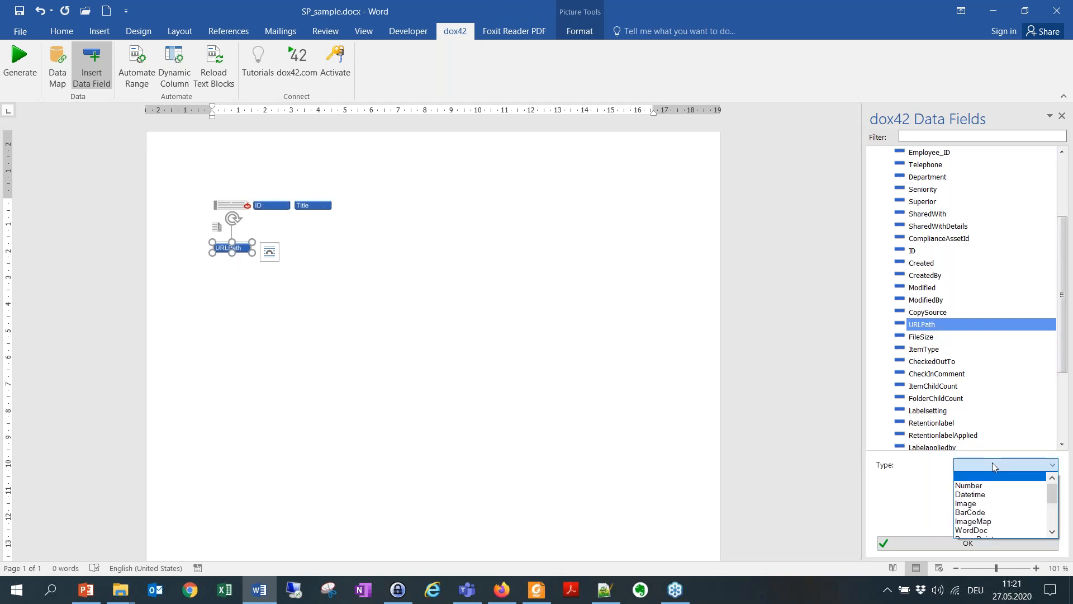
pyautogui.click(1015, 503)
pyautogui.moveTo(989, 483); pyautogui.dragTo(870, 468)
pyautogui.press('BackSpace')
pyautogui.write('150')
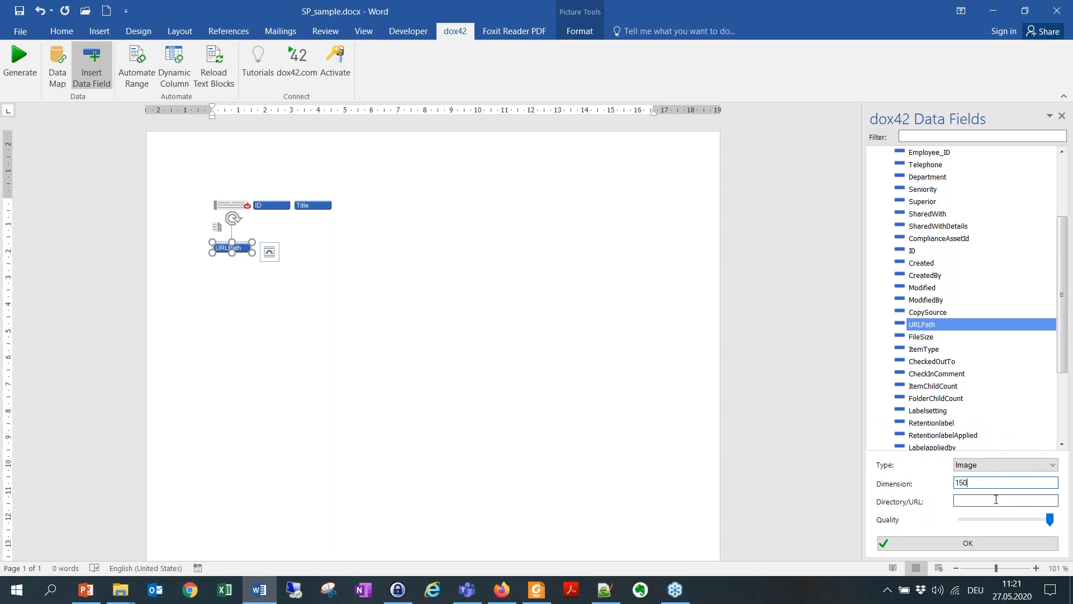
pyautogui.click(956, 502)
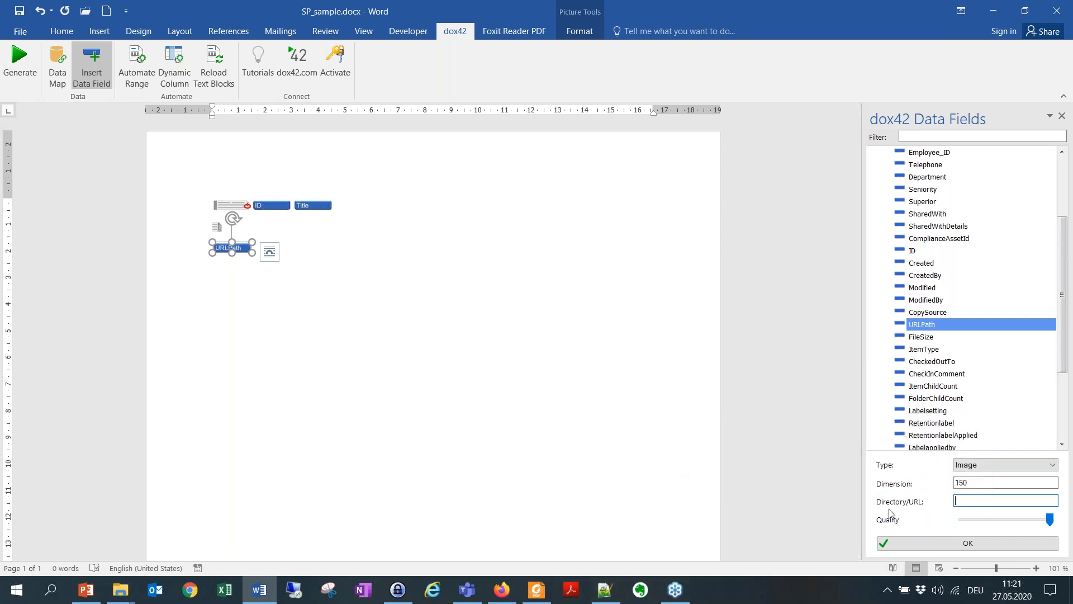
pyautogui.click(502, 590)
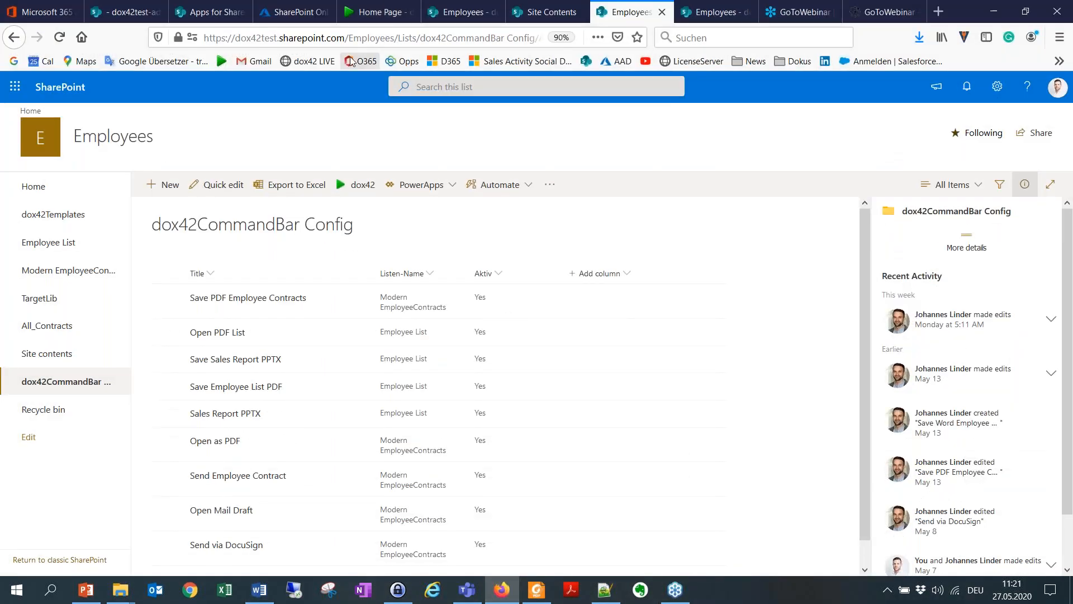
pyautogui.moveTo(346, 37); pyautogui.dragTo(205, 40)
pyautogui.hotkey('ctrl', 'c')
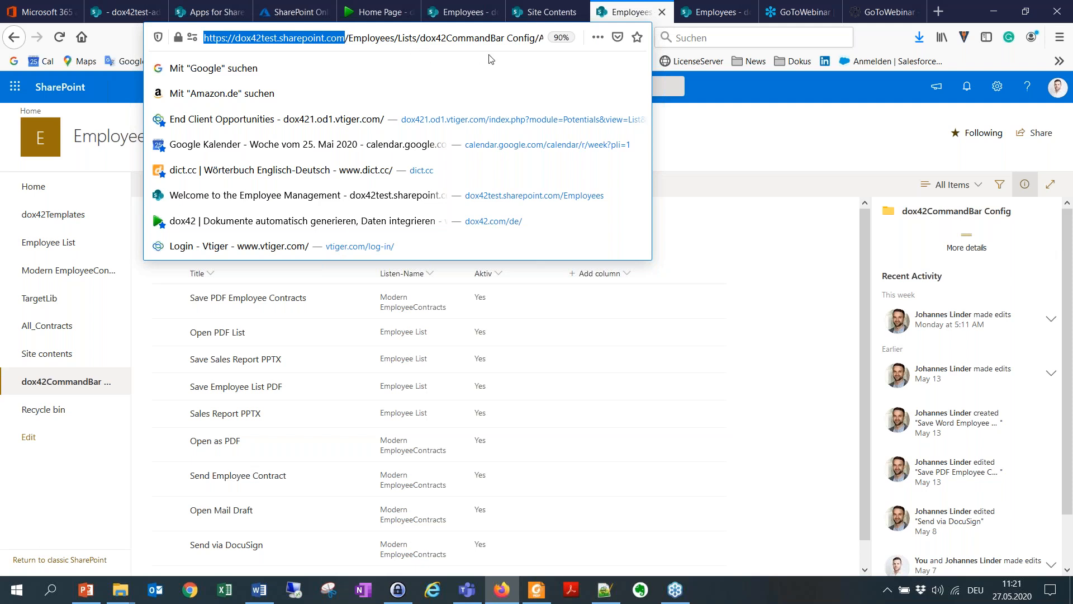
pyautogui.hotkey('alt', 'Tab')
pyautogui.click(974, 500)
pyautogui.hotkey('ctrl', 'v')
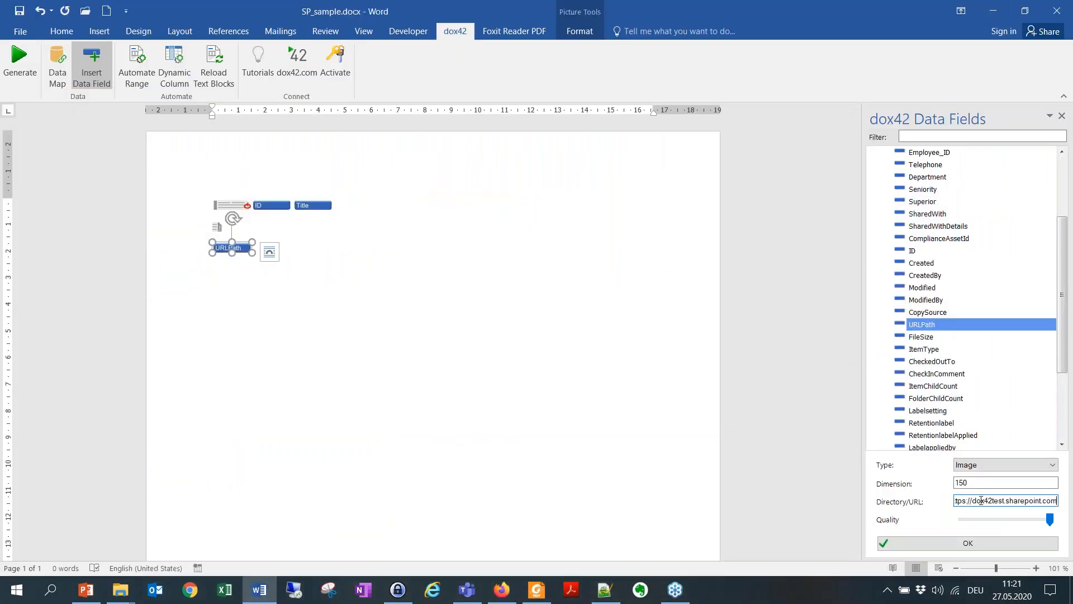
pyautogui.click(982, 547)
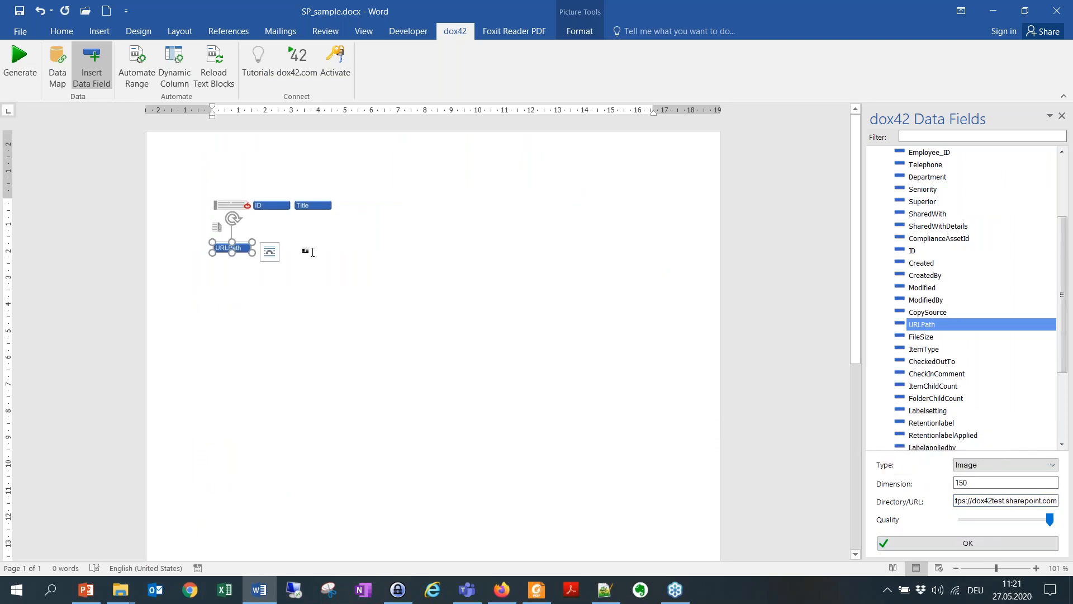
# Step: Make the URLPath field an automated range repeated for the JSON data source and close the range settings
pyautogui.click(305, 252)
pyautogui.hotkey('shift', 'Left')
pyautogui.hotkey('shift', 'Left')
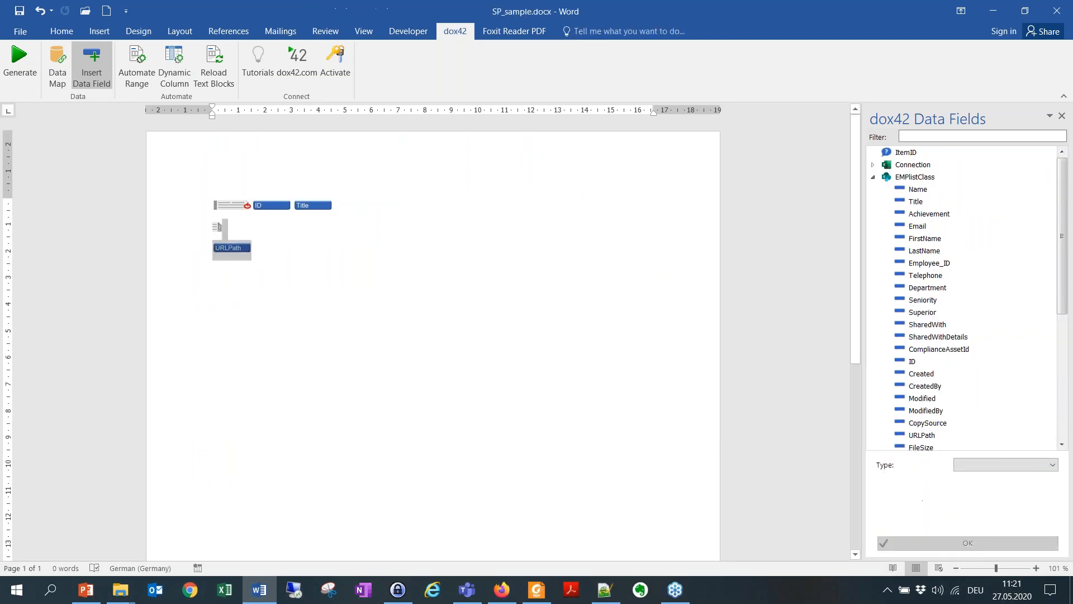
pyautogui.click(144, 86)
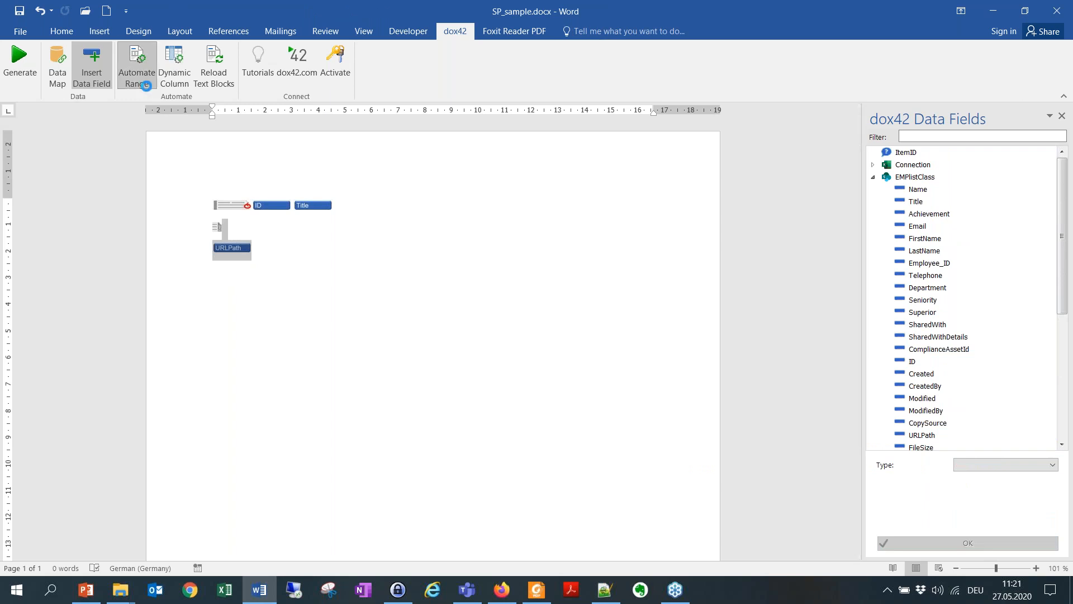
pyautogui.click(467, 204)
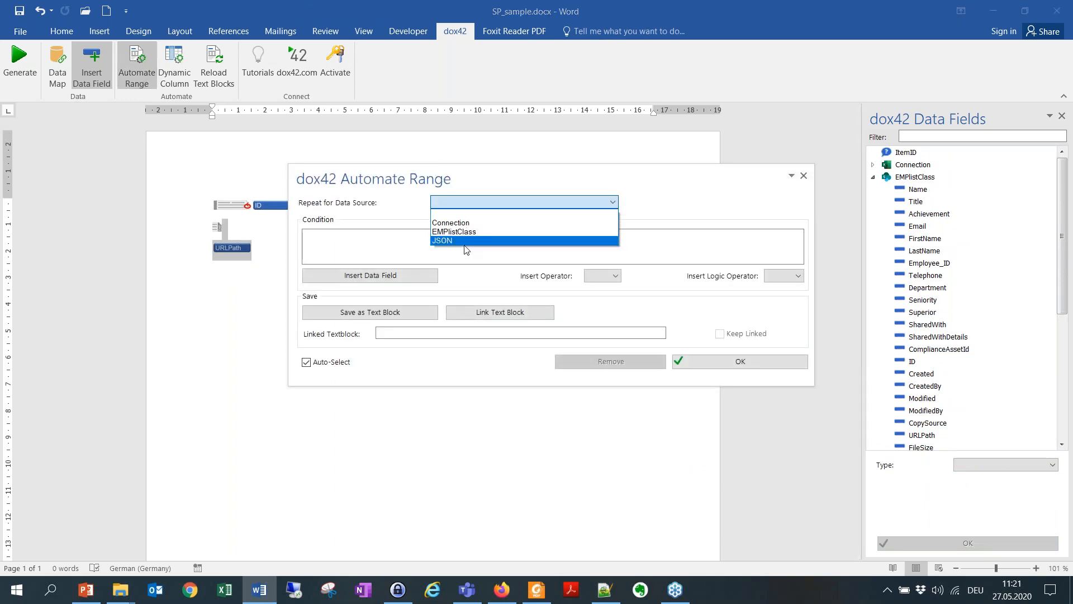
pyautogui.click(463, 241)
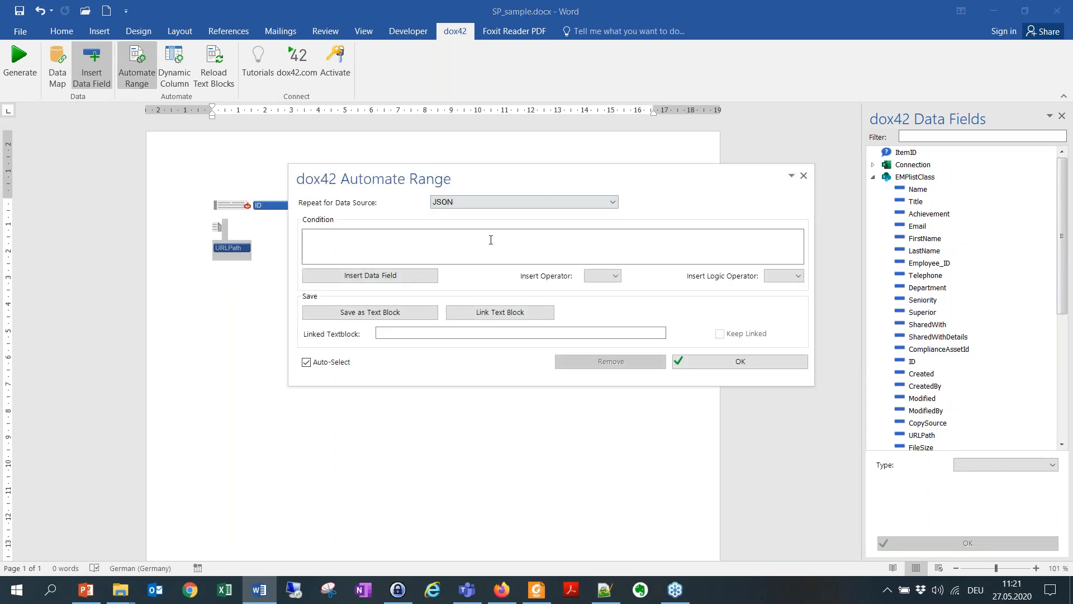
pyautogui.click(780, 364)
pyautogui.click(803, 176)
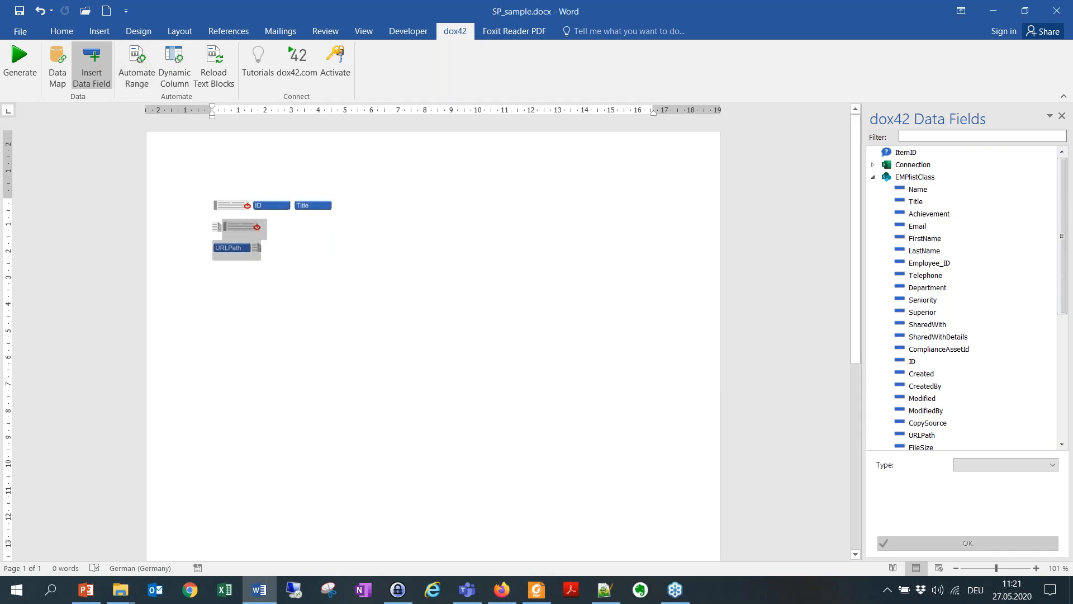
# Step: Separate the URLPath range's start marker from the first range's end marker onto its own line, undoing the automatic list formatting
pyautogui.click(491, 277)
pyautogui.click(224, 228)
pyautogui.hotkey('ctrl', 'z')
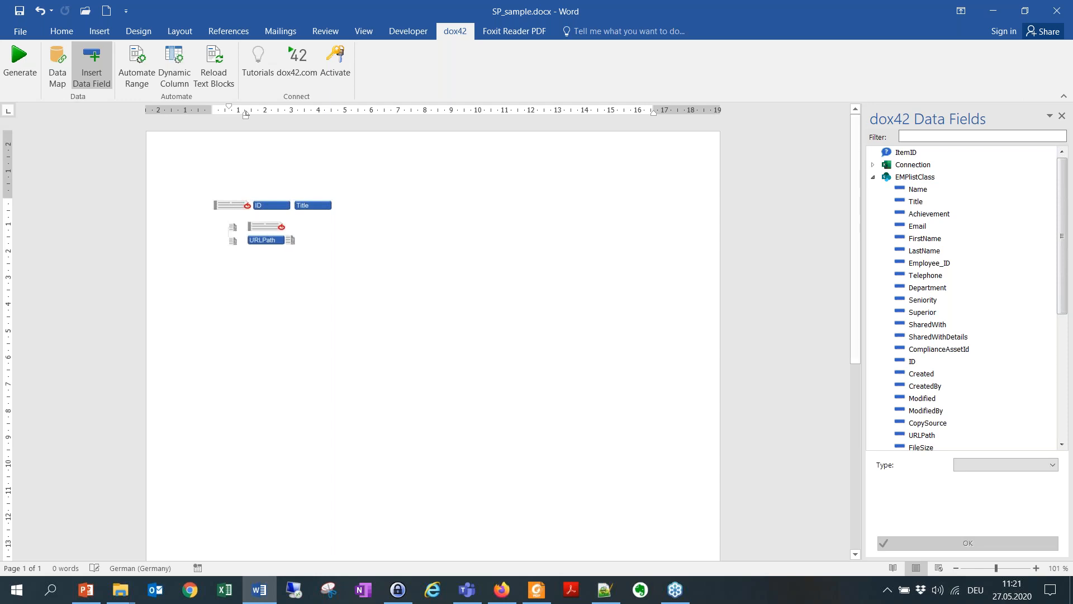
pyautogui.press('BackSpace')
pyautogui.press('BackSpace')
pyautogui.press('BackSpace')
pyautogui.press('BackSpace')
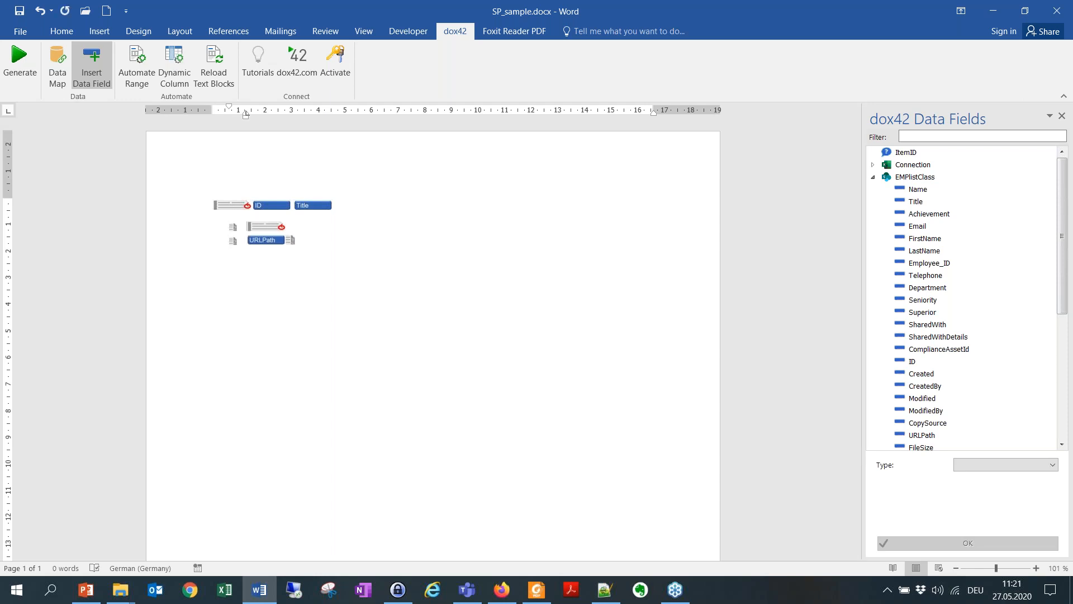
pyautogui.hotkey('ctrl', 'z')
pyautogui.hotkey('ctrl', 'z')
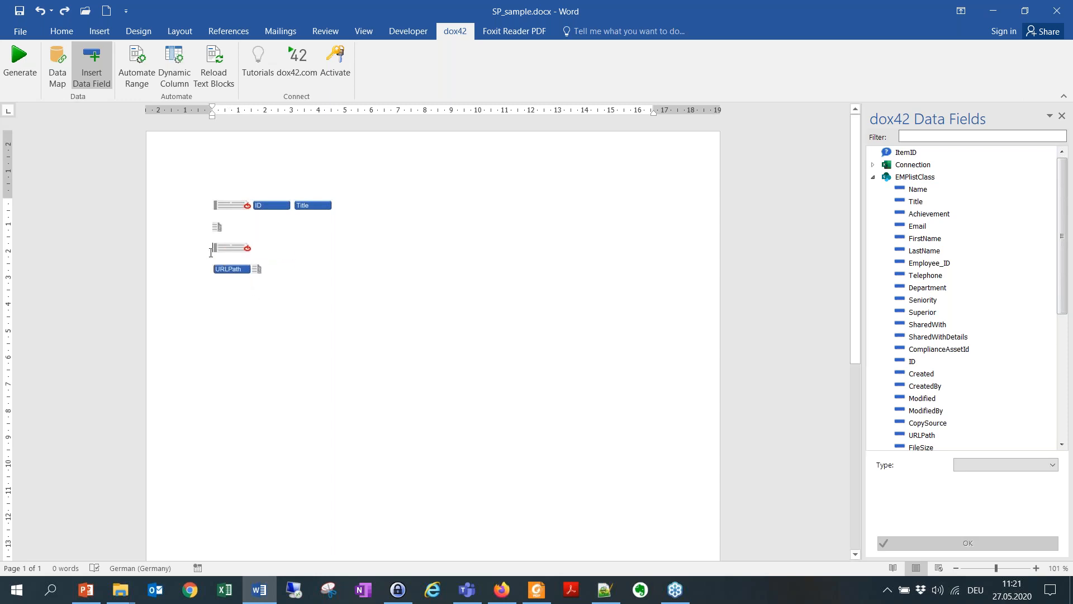
# Step: Generate a test document from the template for employee IDs 1 and 2 and close the output without saving it
pyautogui.click(19, 62)
pyautogui.click(555, 341)
pyautogui.click(453, 295)
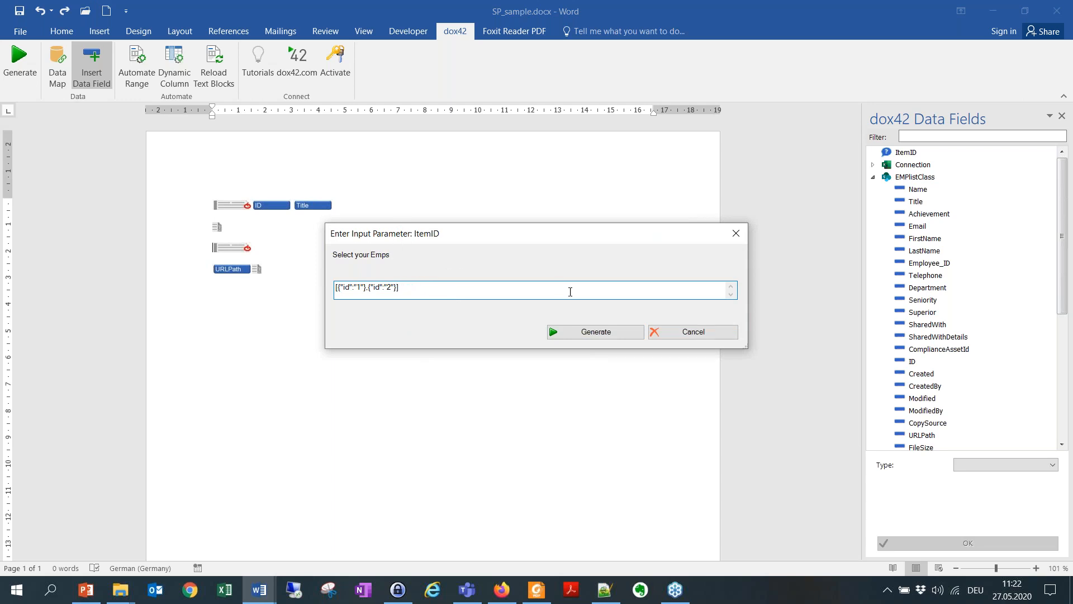
pyautogui.click(584, 334)
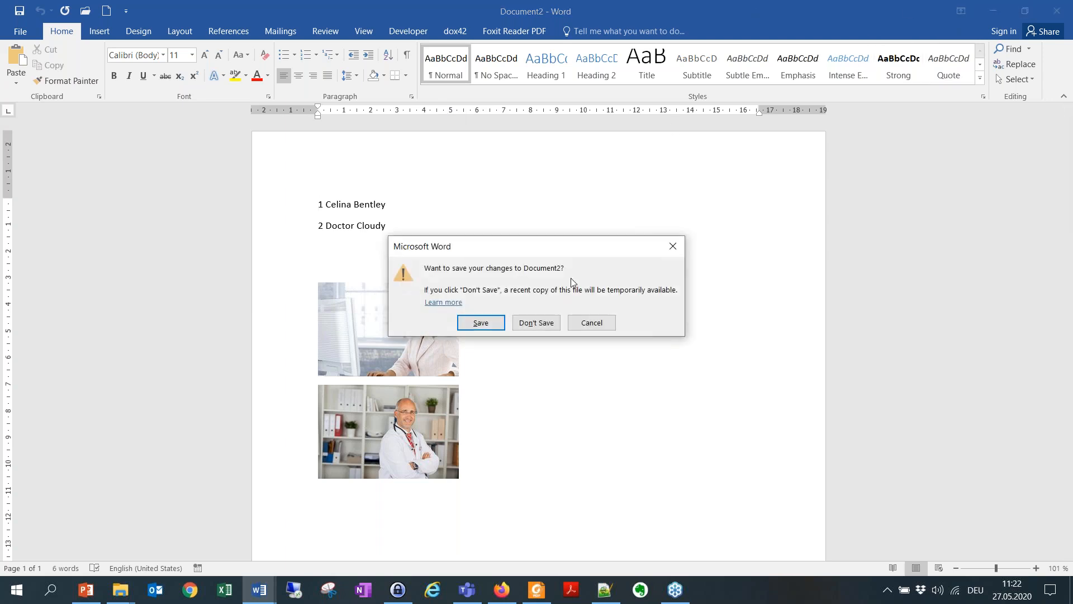
pyautogui.click(539, 323)
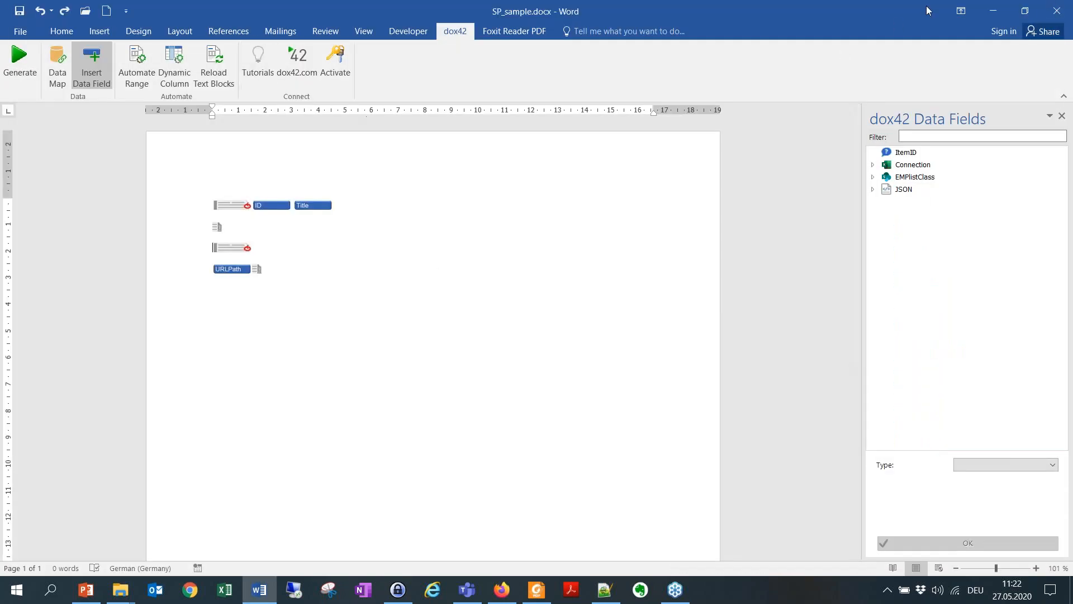
# Step: Close the SP_sample.docx template and open the SP_app_template folder inside the desktop folder dox42 SharePoint Online App - Kopie - Kopie
pyautogui.click(1056, 12)
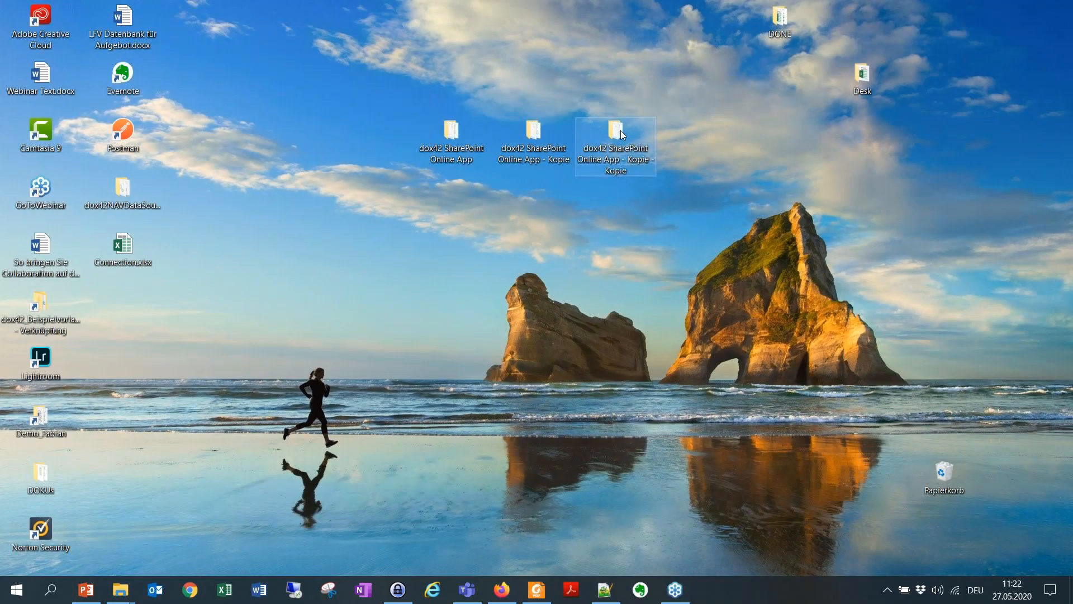
pyautogui.doubleClick(618, 133)
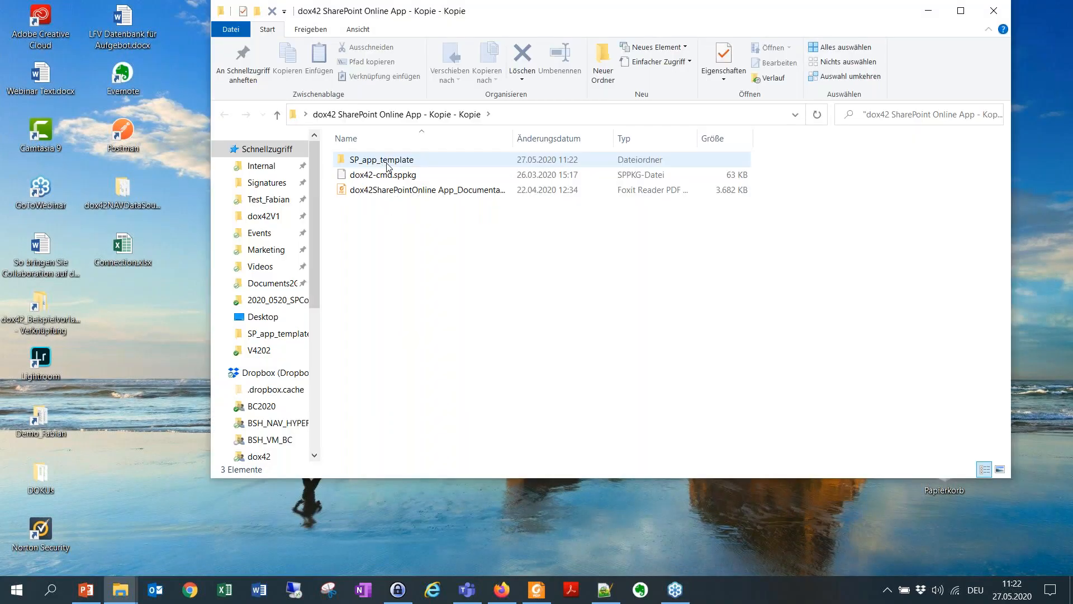
pyautogui.doubleClick(388, 162)
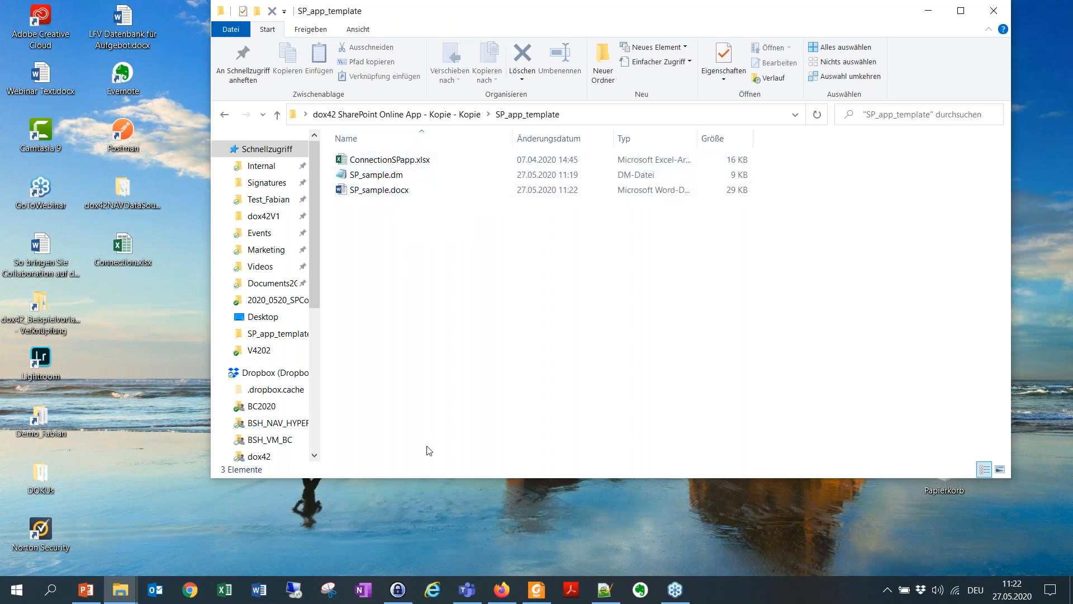
# Step: Switch to Firefox and open the dox42Templates library of the Employees SharePoint site
pyautogui.moveTo(536, 589)
pyautogui.click(499, 595)
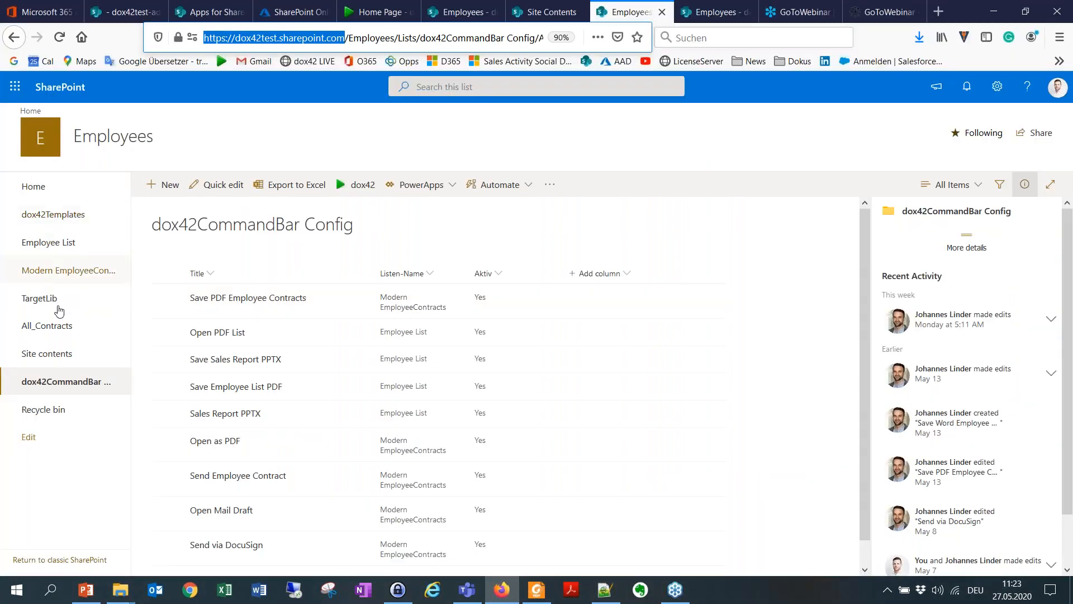
pyautogui.click(81, 220)
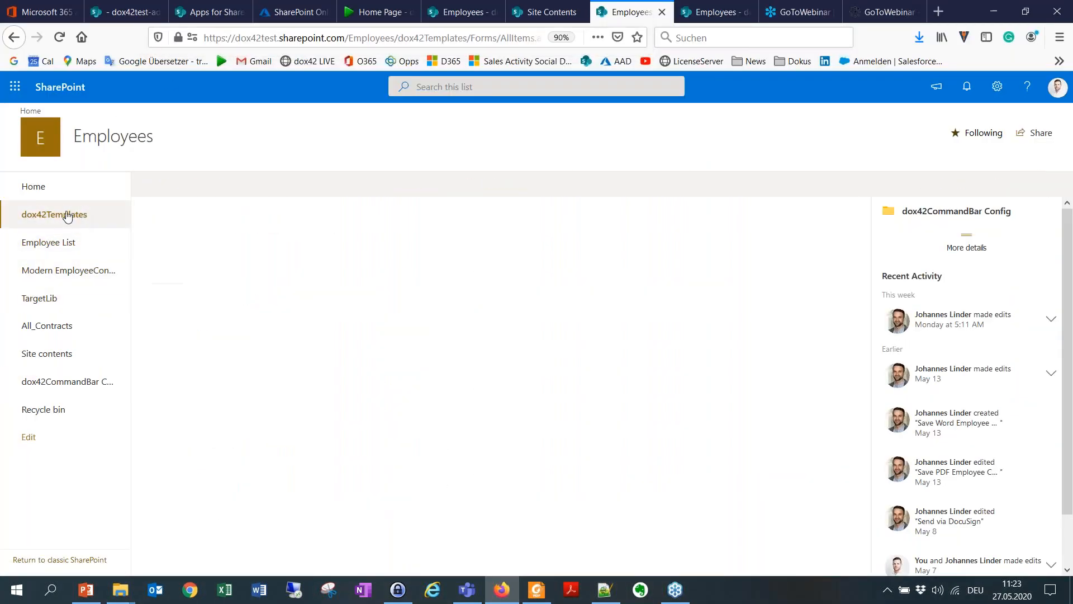
pyautogui.scroll(-3, 484, 504)
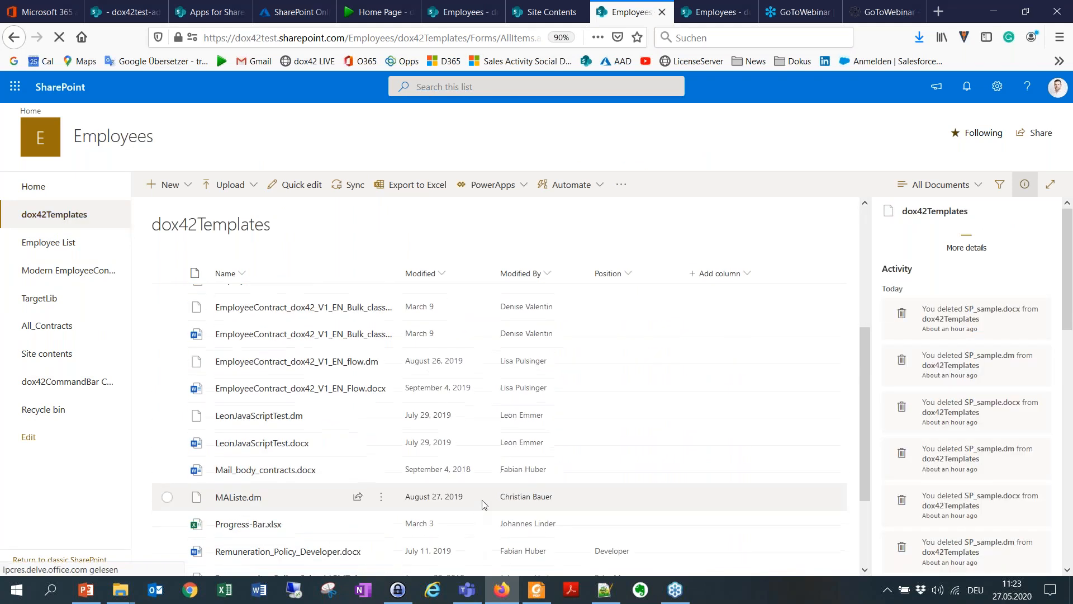
pyautogui.scroll(-2, 480, 504)
pyautogui.scroll(5, 480, 502)
# Step: Start a file upload to the library and browse to SP_app_template in the desktop folder dox42 SharePoint Online App - Kopie - Kopie
pyautogui.click(217, 190)
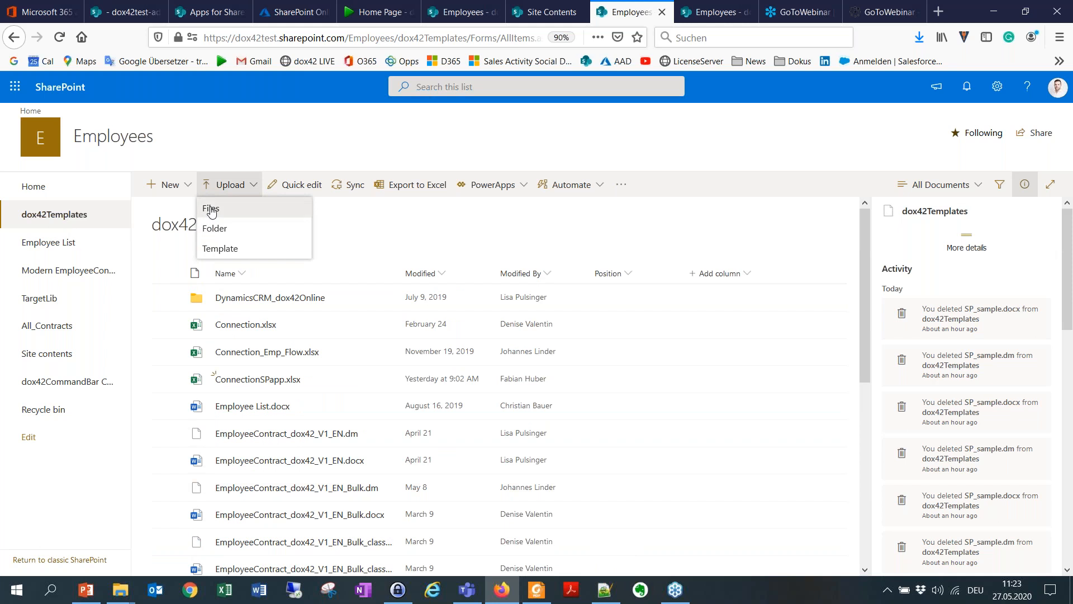
pyautogui.click(210, 210)
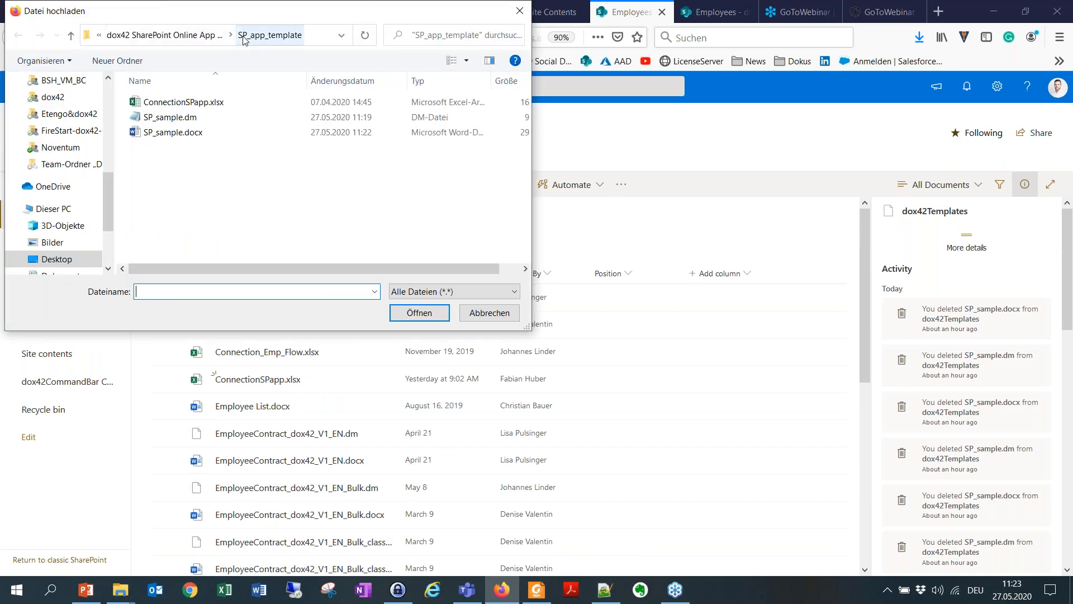
pyautogui.click(56, 259)
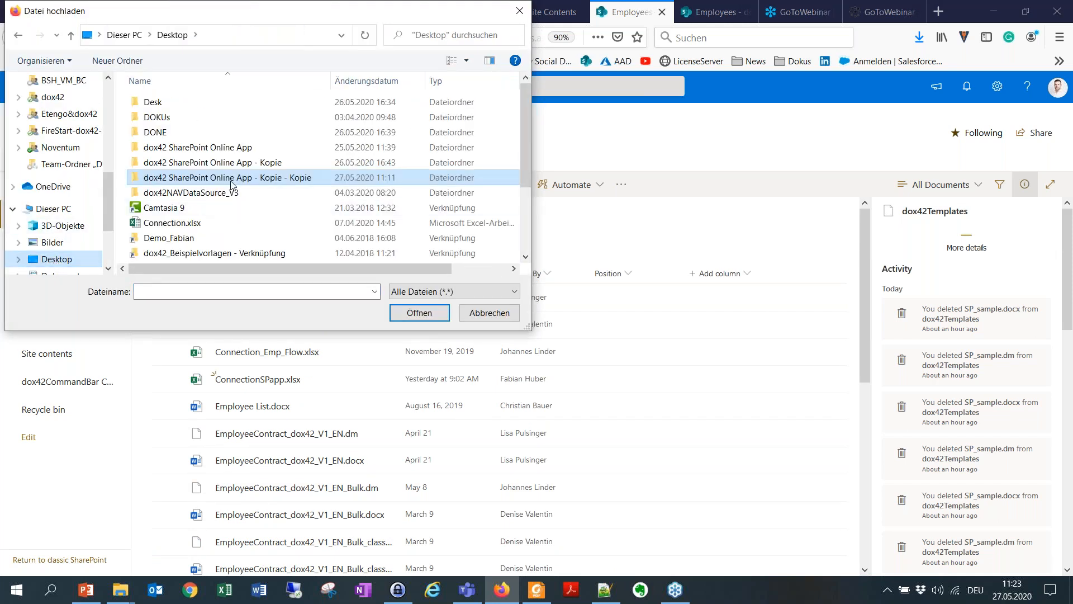
pyautogui.doubleClick(260, 177)
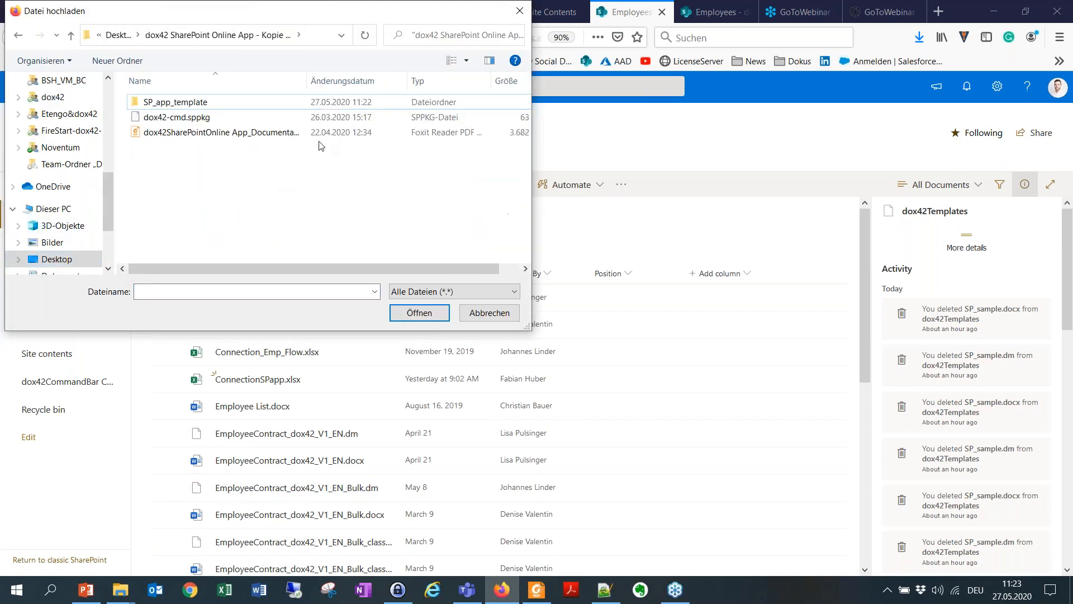
pyautogui.doubleClick(208, 106)
# Step: Upload SP_sample.dm and SP_sample.docx together to dox42Templates and check for them in the library
pyautogui.click(191, 123)
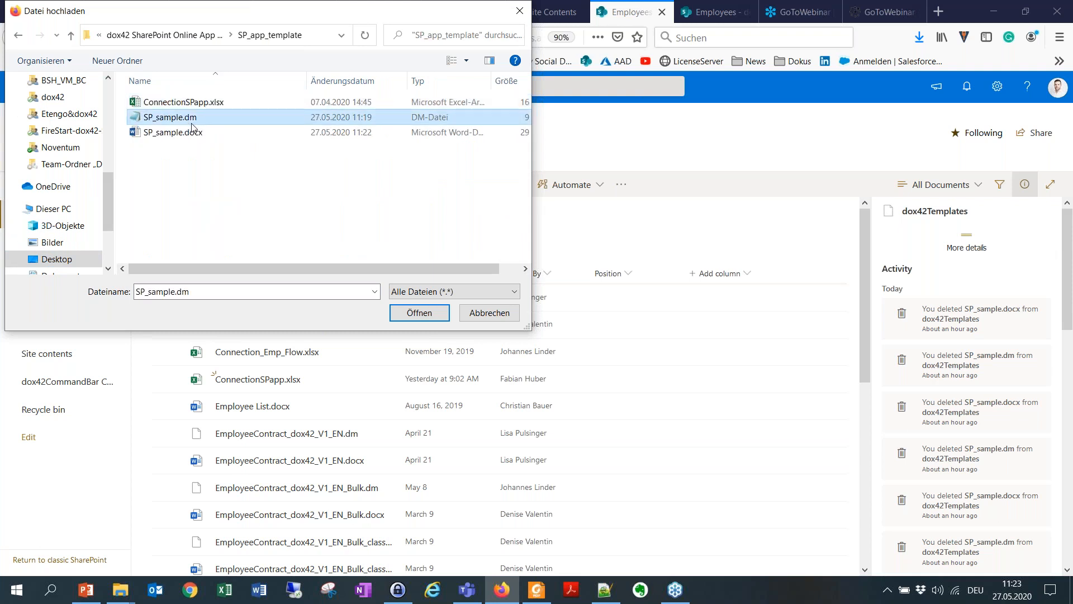
pyautogui.keyDown('ctrl'); pyautogui.click(188, 133); pyautogui.keyUp('ctrl')
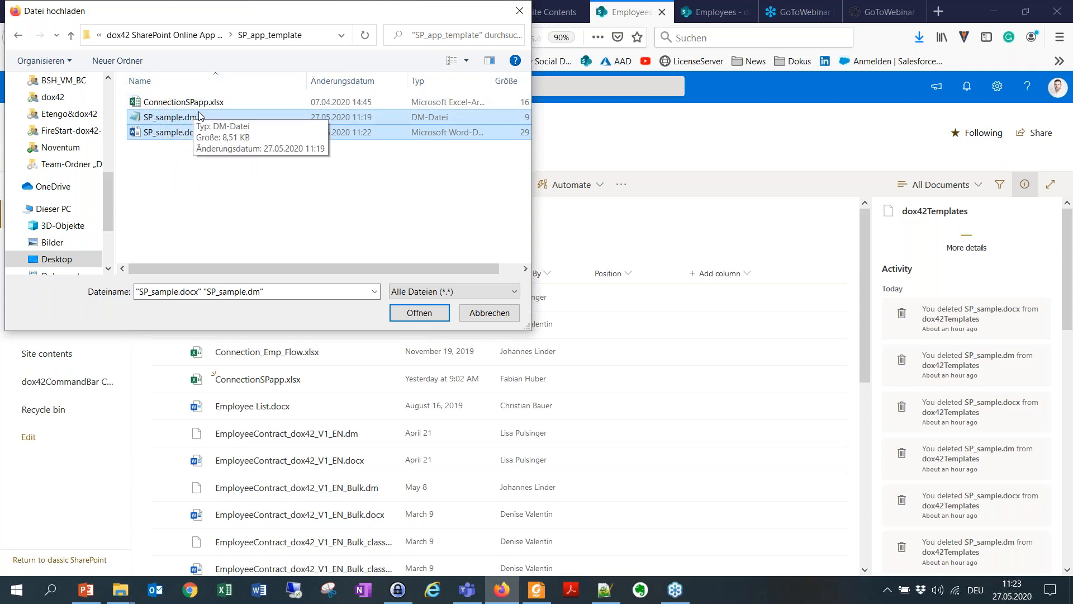
pyautogui.moveTo(305, 22); pyautogui.dragTo(666, 233)
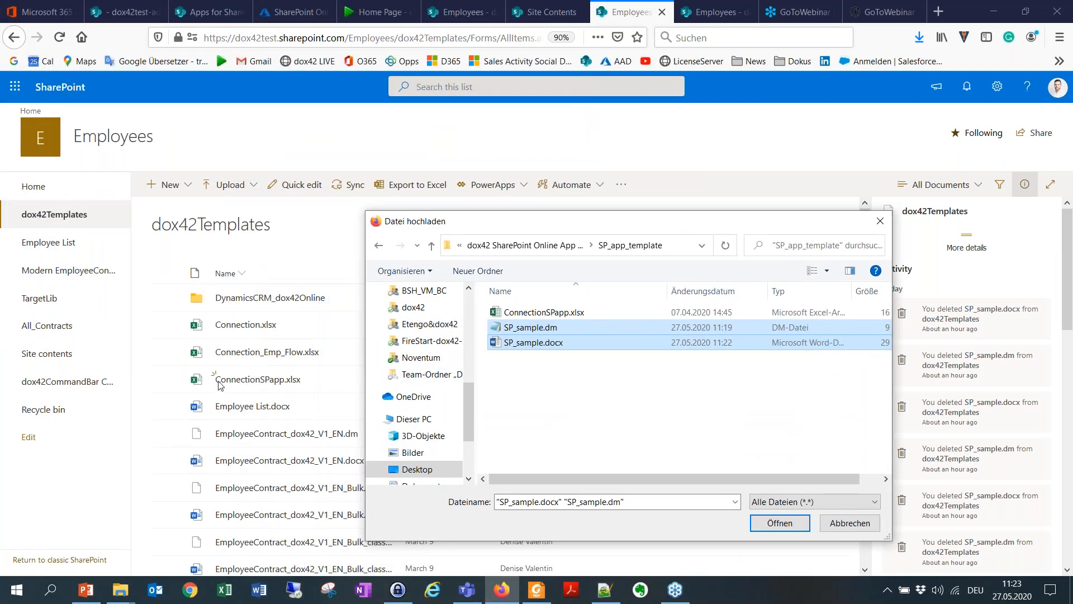
pyautogui.moveTo(576, 223); pyautogui.dragTo(395, 67)
pyautogui.click(595, 369)
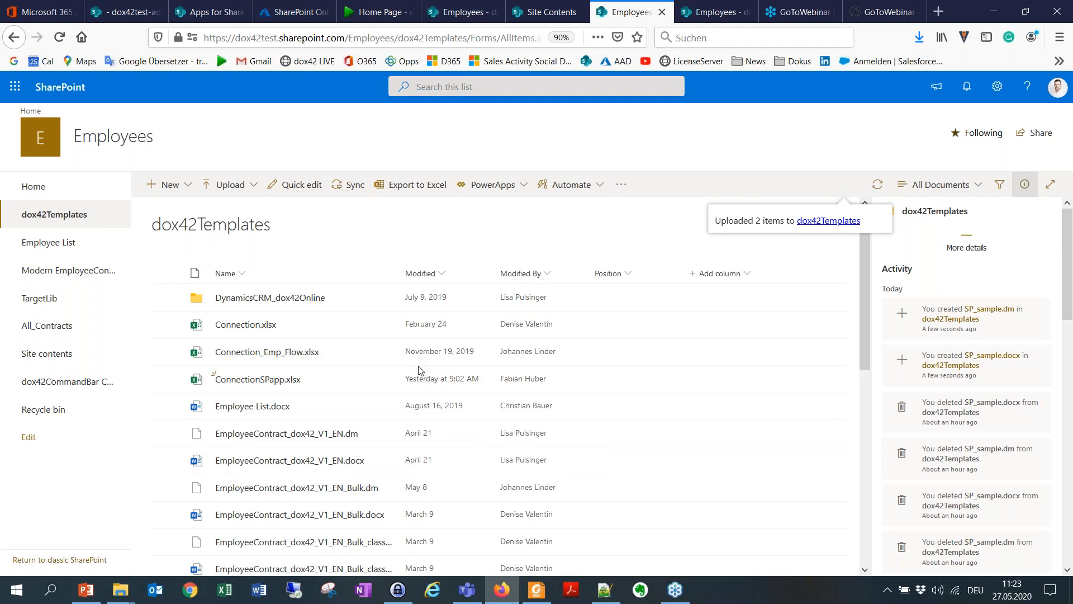
pyautogui.scroll(-8, 421, 372)
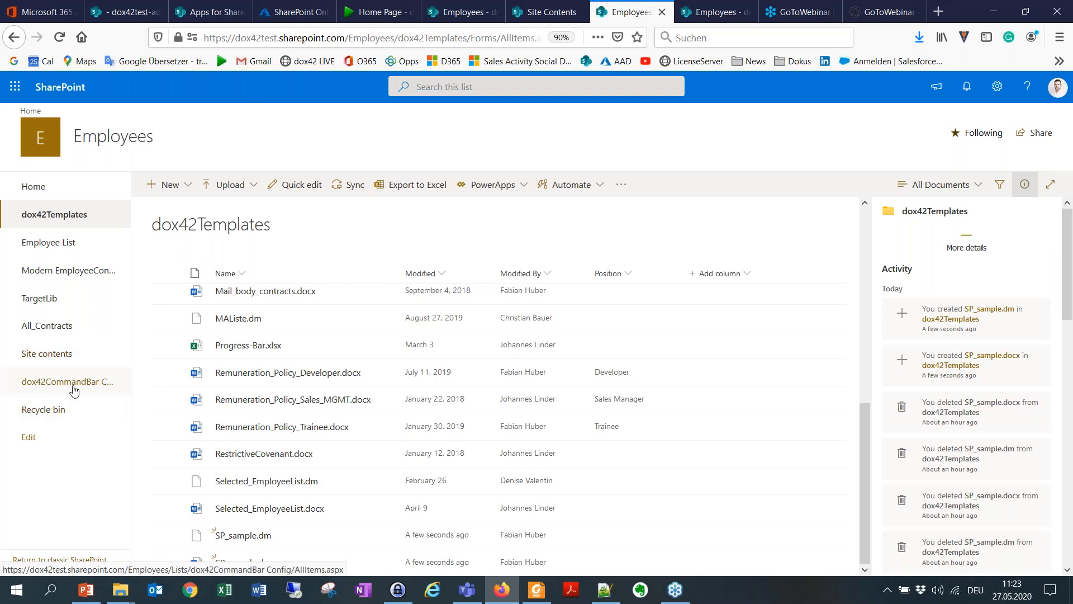
# Step: Open the dox42CommandBar Config list from the site contents and start a new list item
pyautogui.click(30, 354)
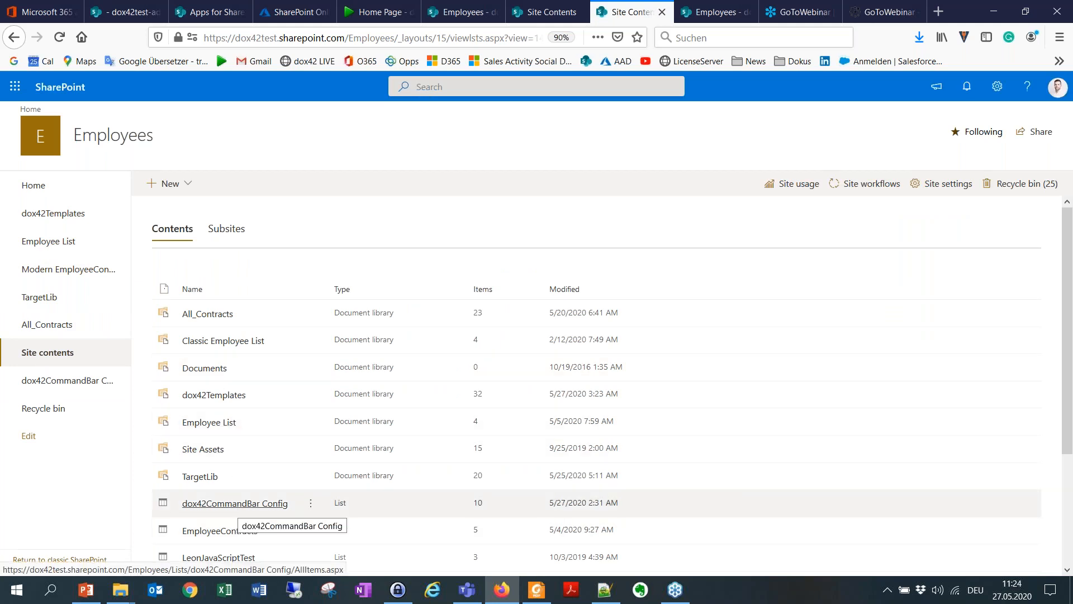
pyautogui.click(237, 505)
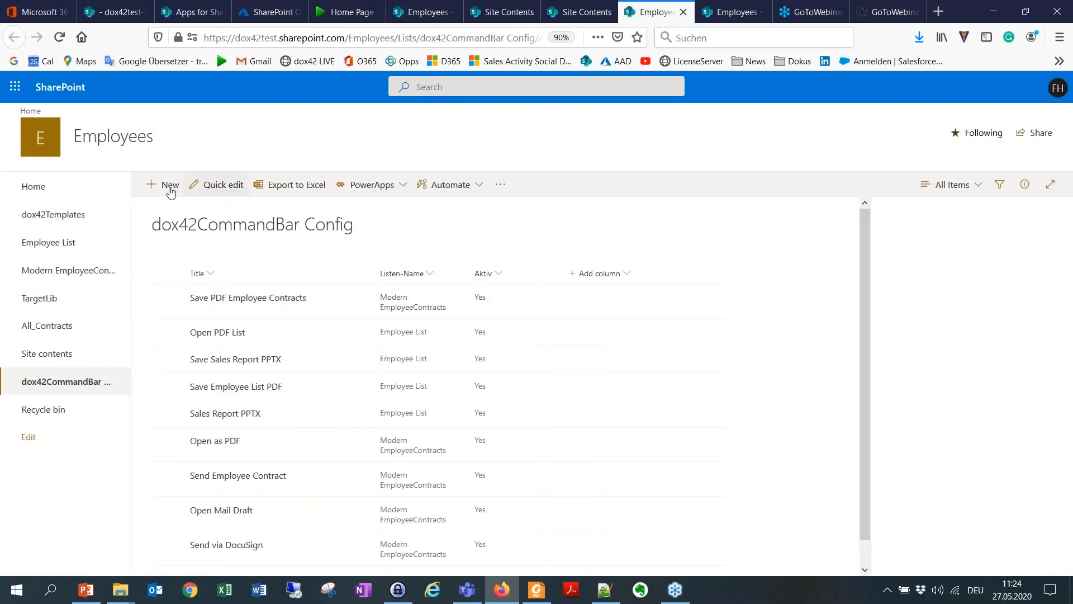
pyautogui.click(171, 191)
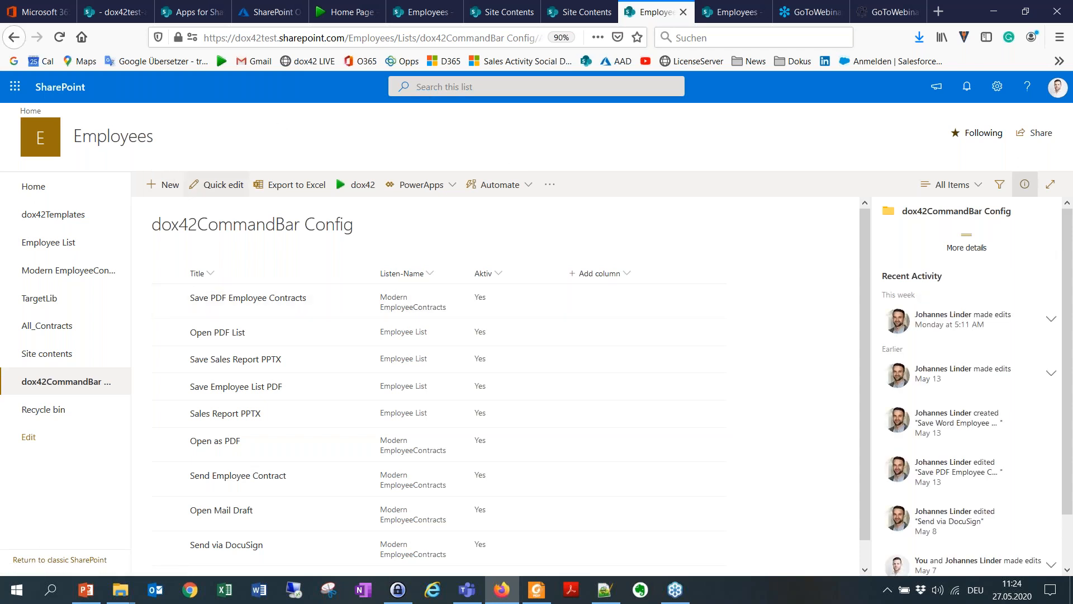
pyautogui.click(167, 189)
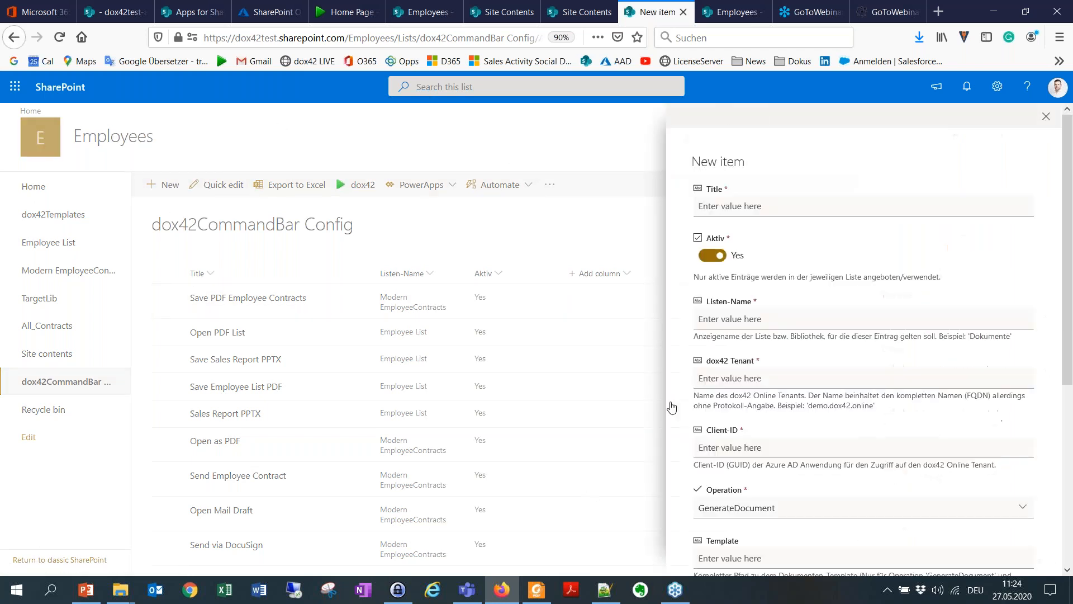
# Step: Title the new item EmpList dox42Class and enter Employee List as its Listen-Name
pyautogui.click(754, 209)
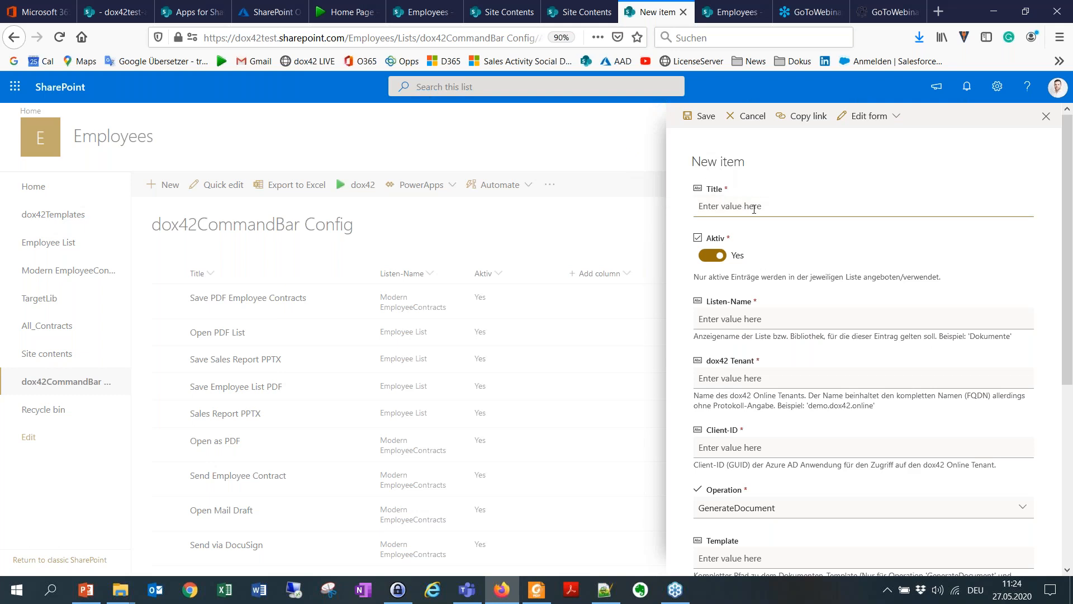
pyautogui.write('EmpList dox42Class')
pyautogui.click(735, 318)
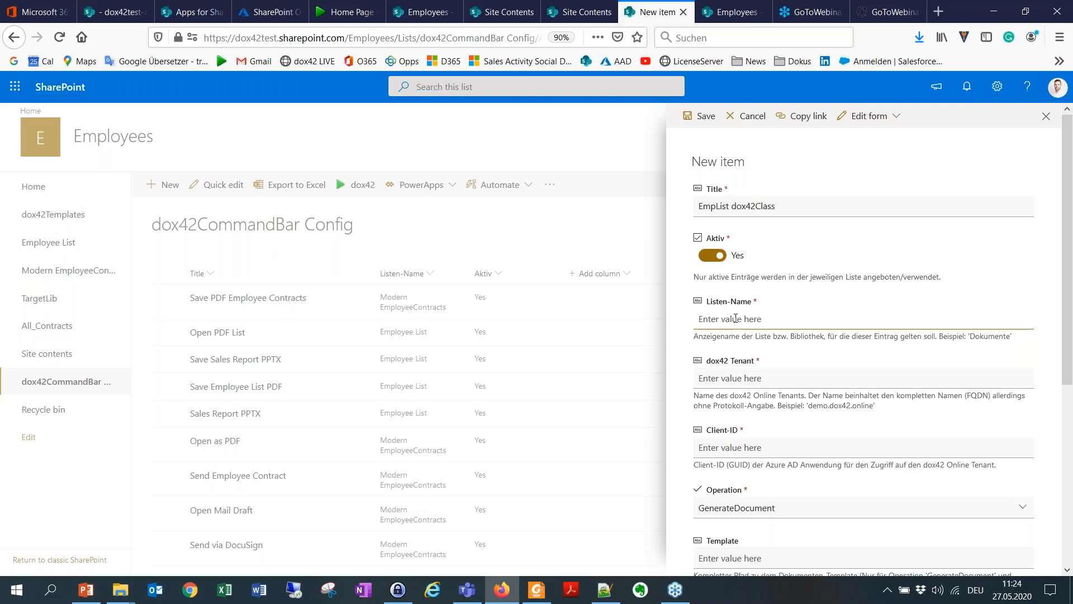
pyautogui.write('Employee List')
# Step: Copy dox42test.dox42.online from the Notepad++ notes into the new item's dox42 Tenant field in Firefox
pyautogui.click(735, 378)
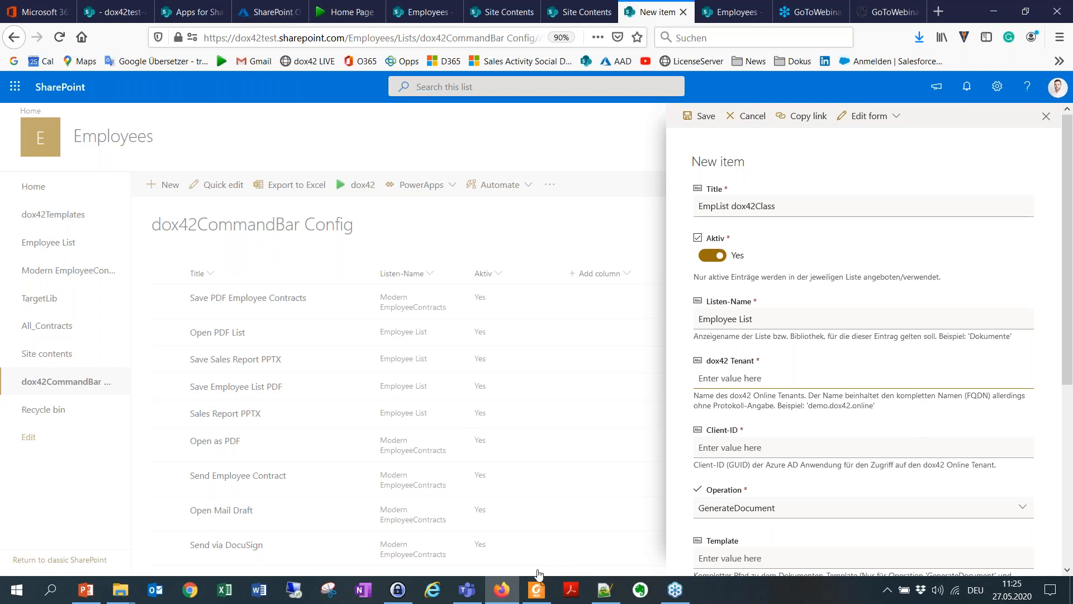
pyautogui.click(605, 589)
pyautogui.click(167, 68)
pyautogui.moveTo(159, 72); pyautogui.dragTo(35, 73)
pyautogui.hotkey('ctrl', 'c')
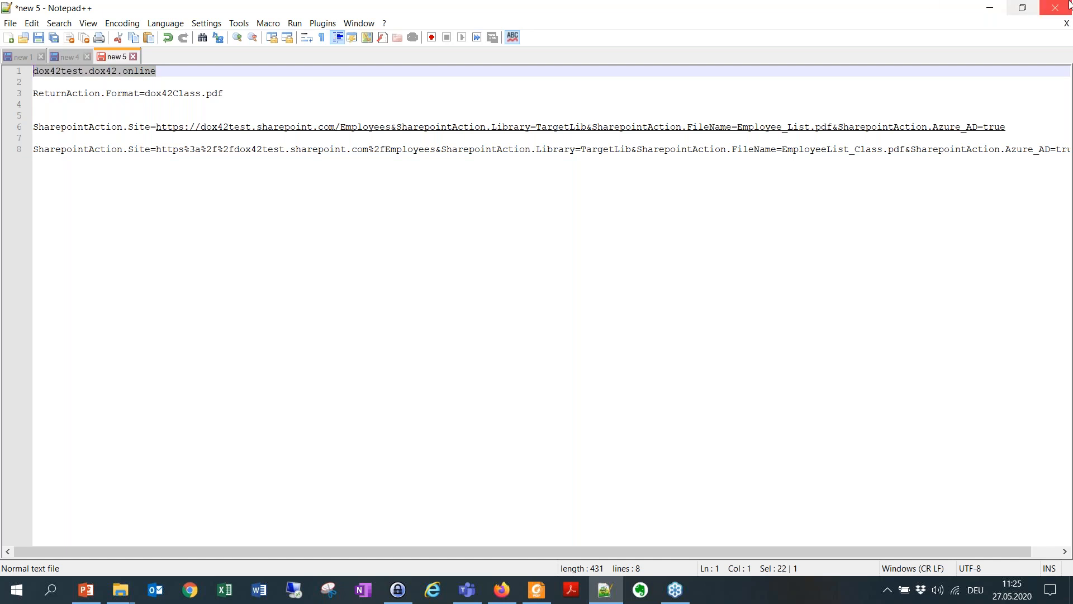
pyautogui.click(989, 8)
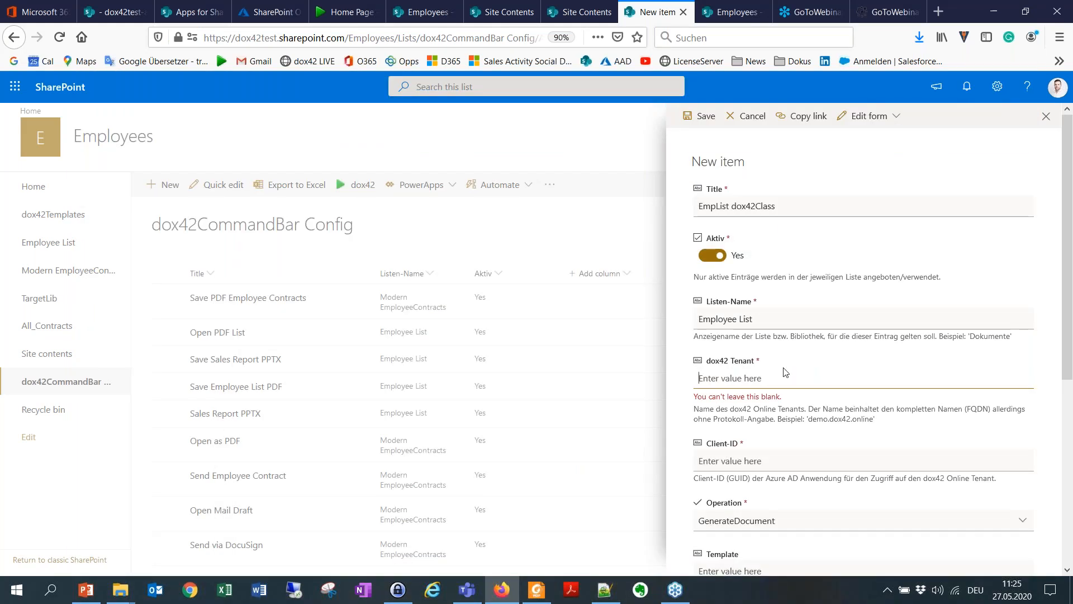
pyautogui.hotkey('ctrl', 'v')
# Step: Copy the application (client) ID of the dox42 Online app registration from Azure Active Directory into the new item's Client-ID field
pyautogui.click(742, 461)
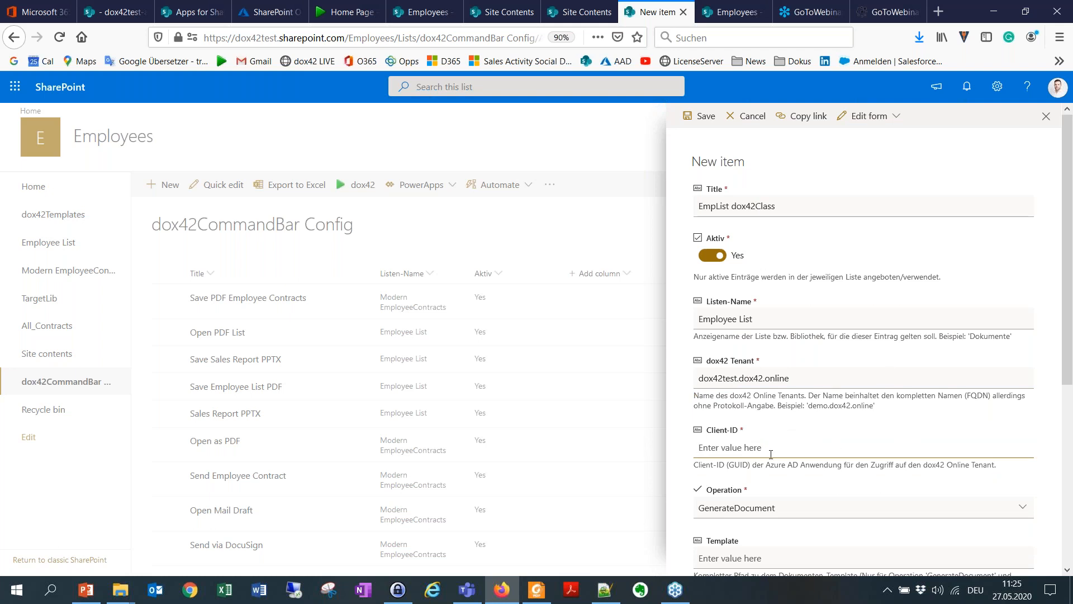
pyautogui.click(268, 11)
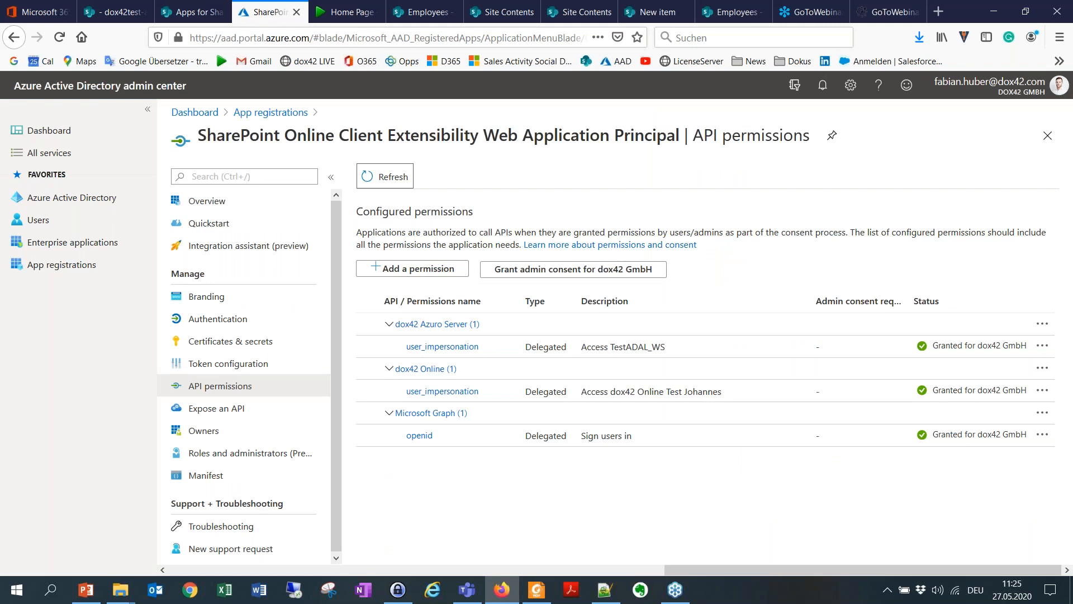
pyautogui.click(281, 112)
pyautogui.click(243, 387)
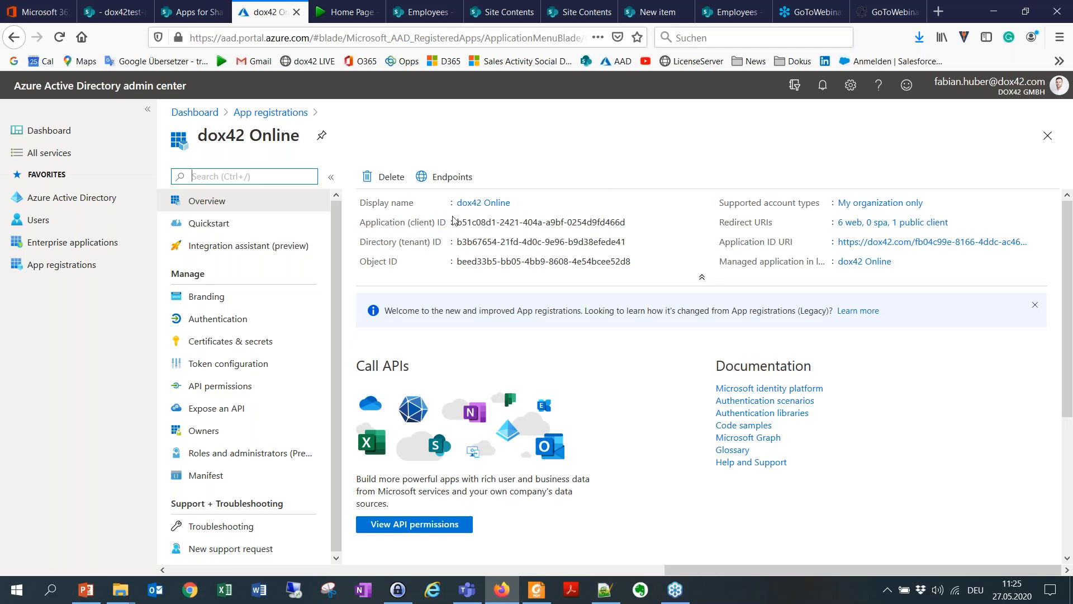
pyautogui.click(633, 223)
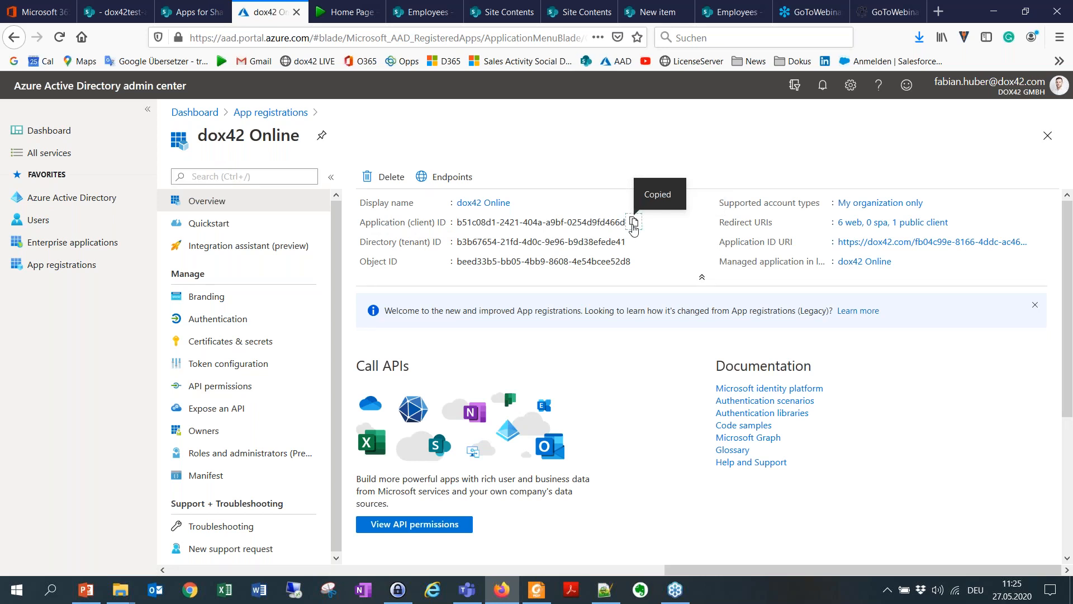
pyautogui.click(707, 7)
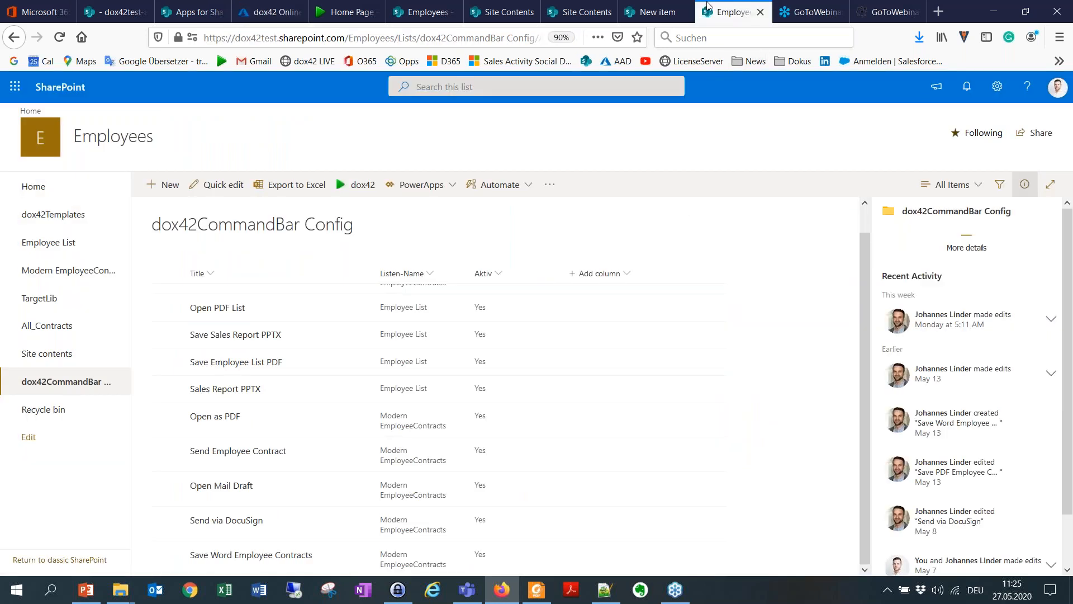
pyautogui.click(666, 8)
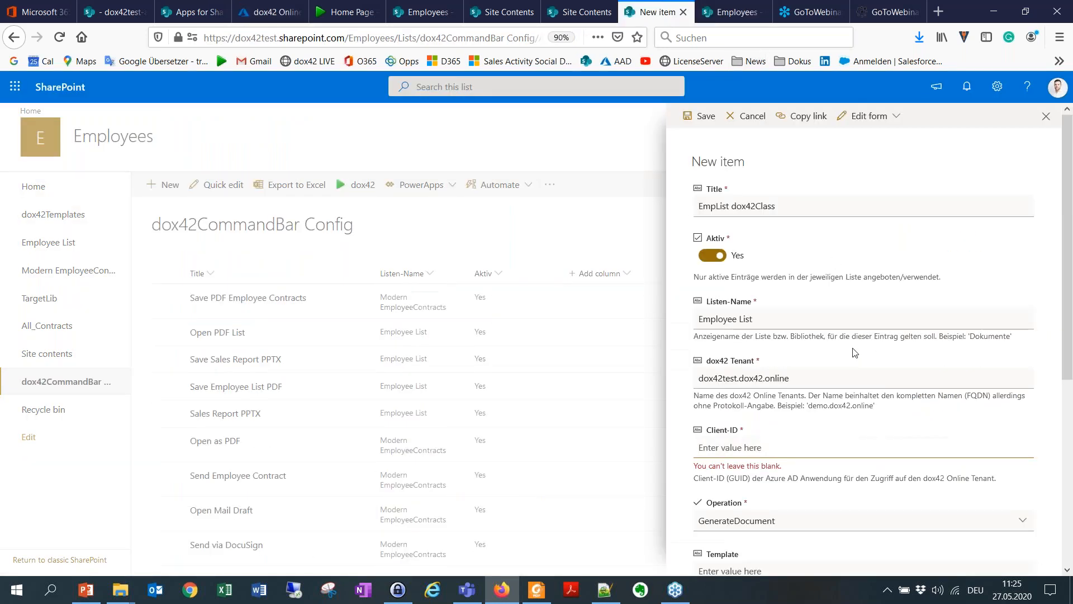
pyautogui.click(767, 450)
pyautogui.hotkey('ctrl', 'v')
# Step: Choose GenerateDocument as the Operation of the new command bar item
pyautogui.scroll(-5, 831, 439)
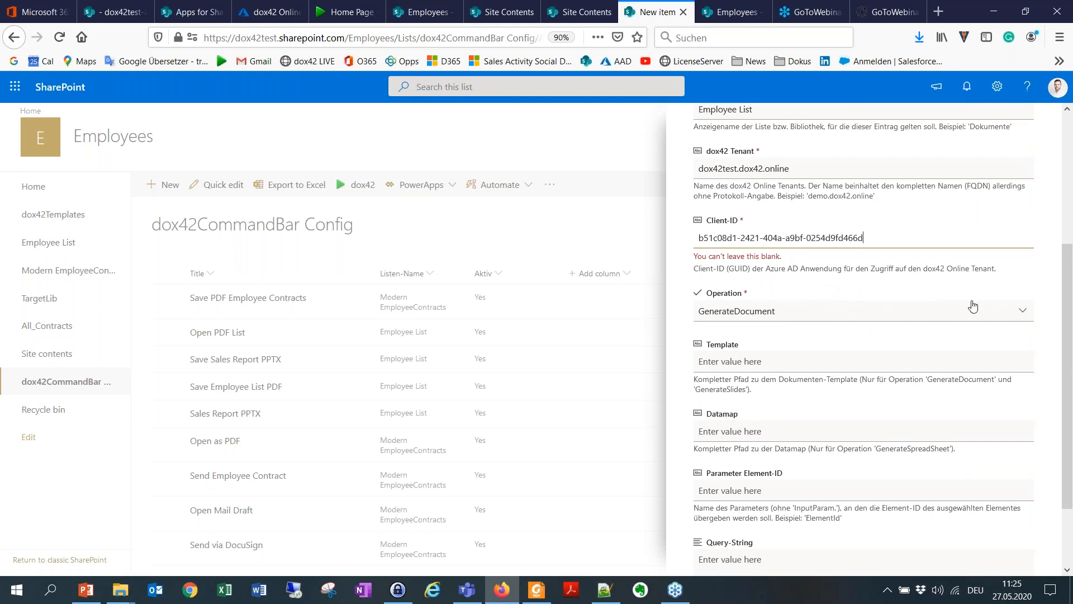
pyautogui.click(796, 313)
pyautogui.click(795, 307)
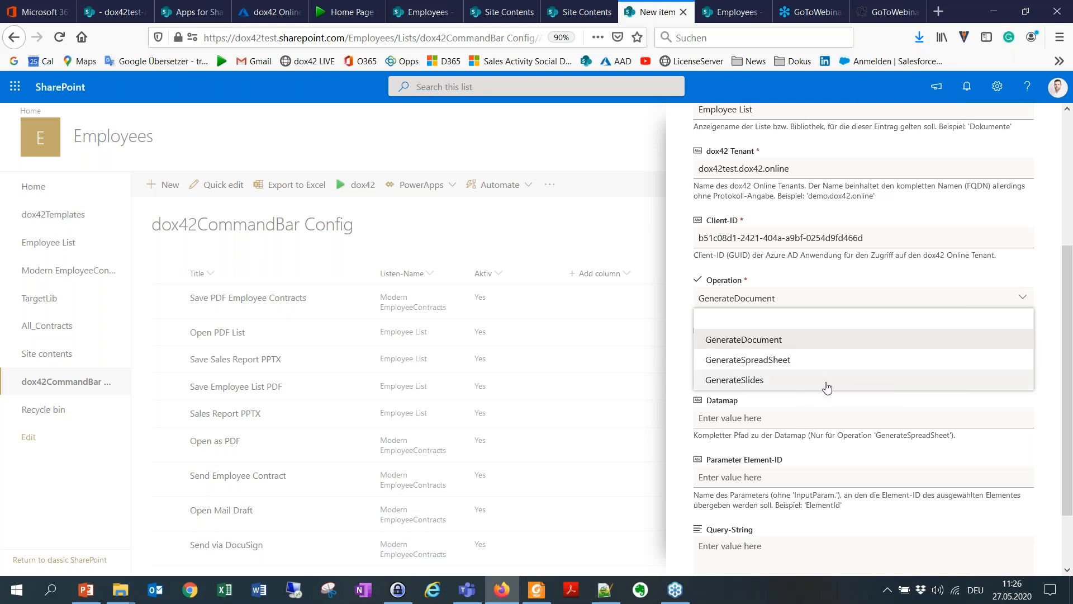
pyautogui.click(814, 339)
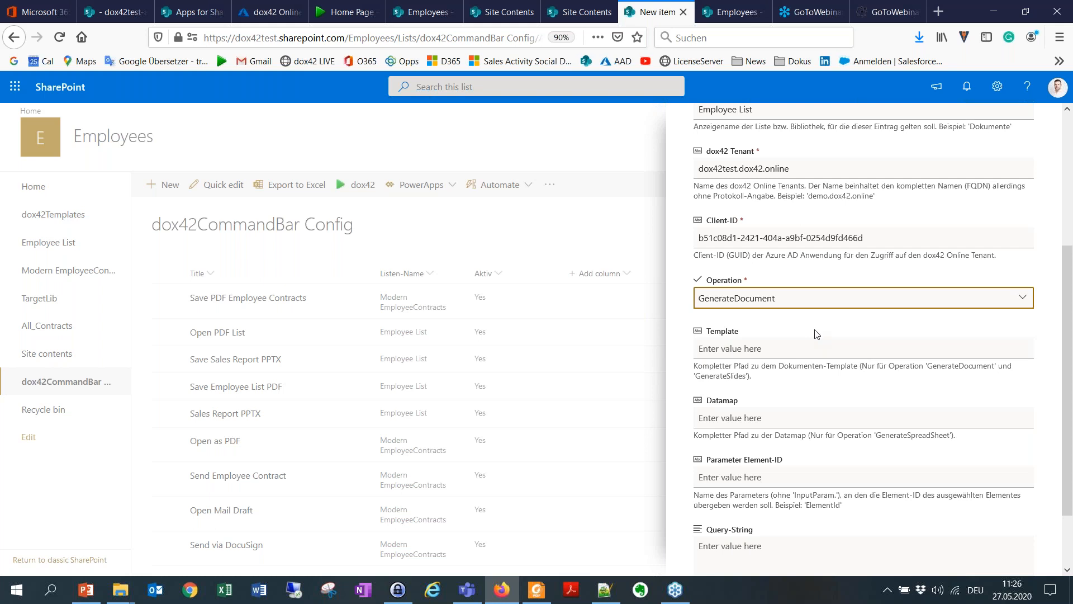
# Step: Copy the path of SP_sample.docx from the dox42Templates library into the new item's Template field
pyautogui.click(759, 349)
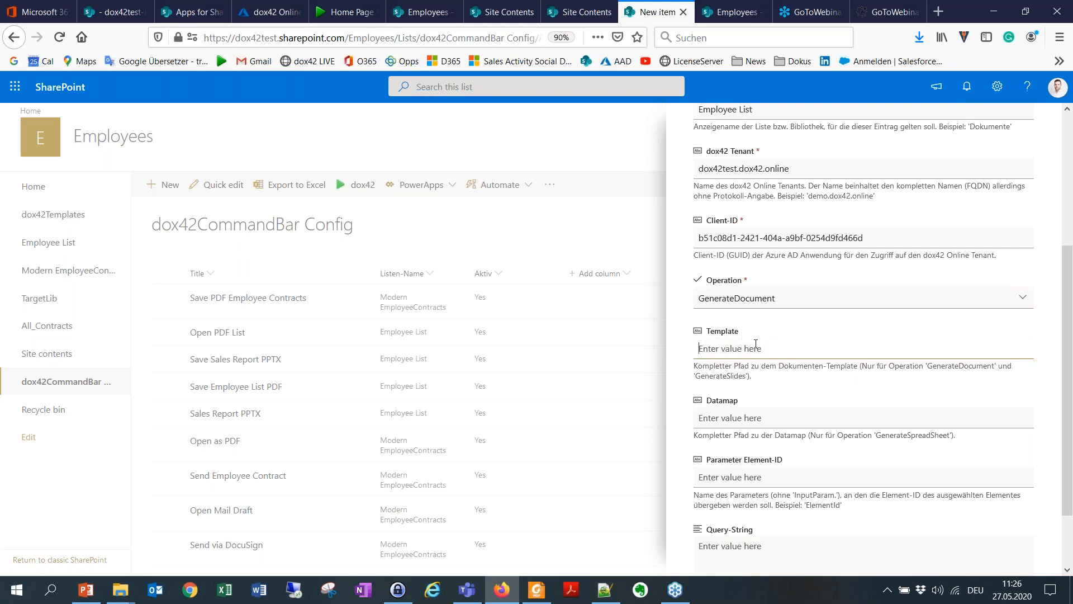
pyautogui.click(425, 12)
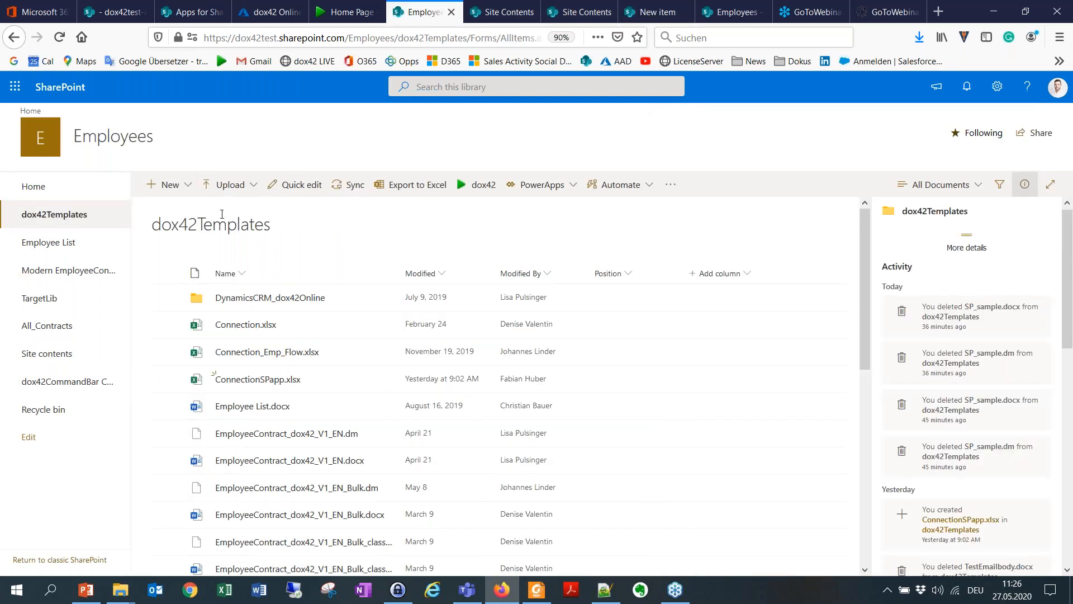
pyautogui.scroll(-1, 279, 308)
pyautogui.scroll(-5, 280, 381)
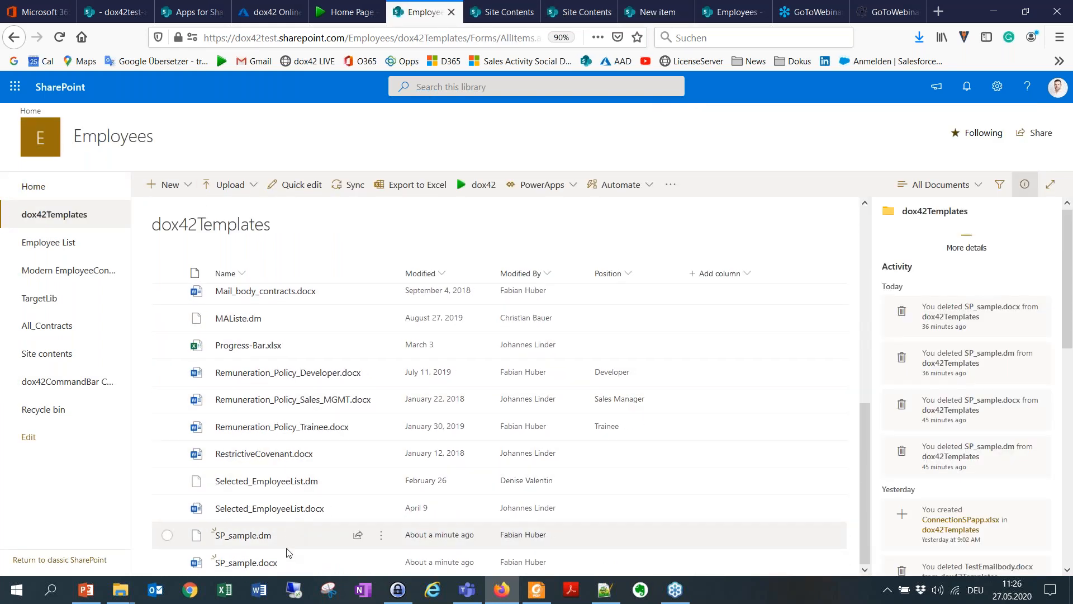
pyautogui.moveTo(268, 563)
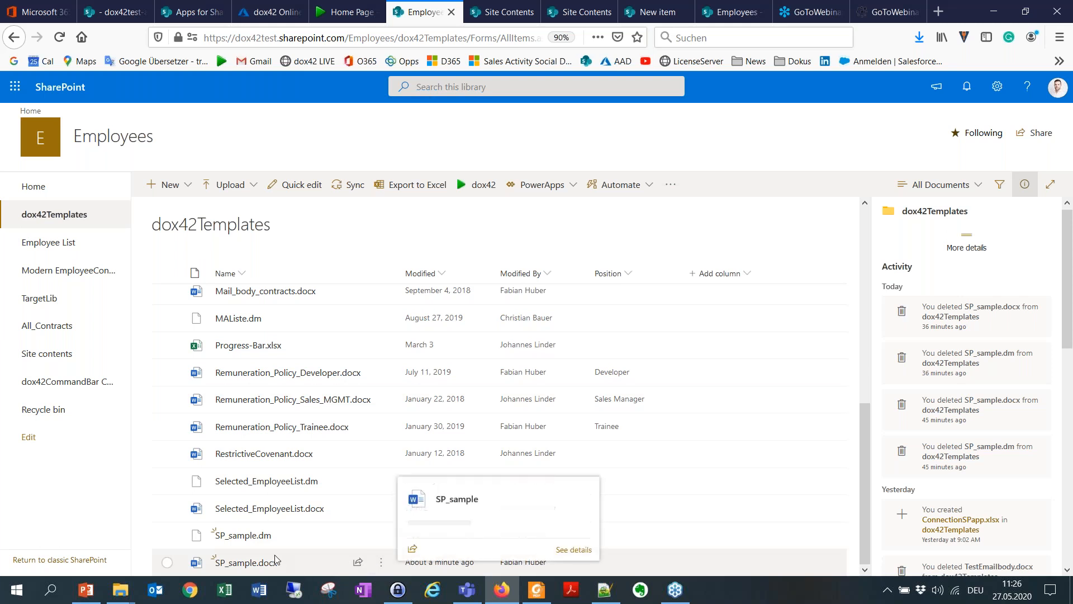
pyautogui.click(313, 563)
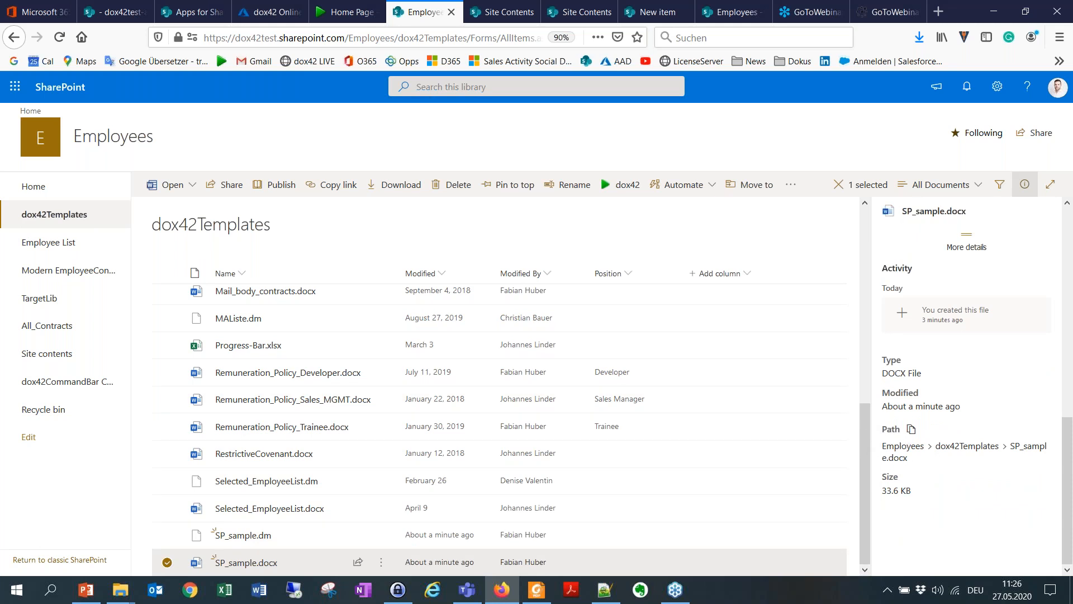
pyautogui.click(912, 429)
pyautogui.click(657, 12)
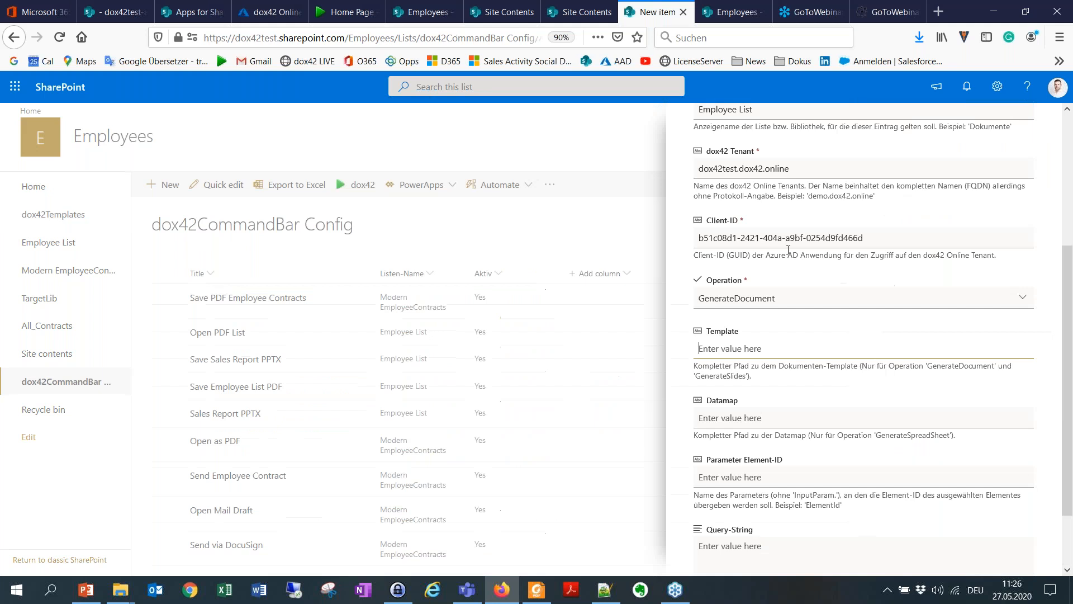
pyautogui.hotkey('ctrl', 'v')
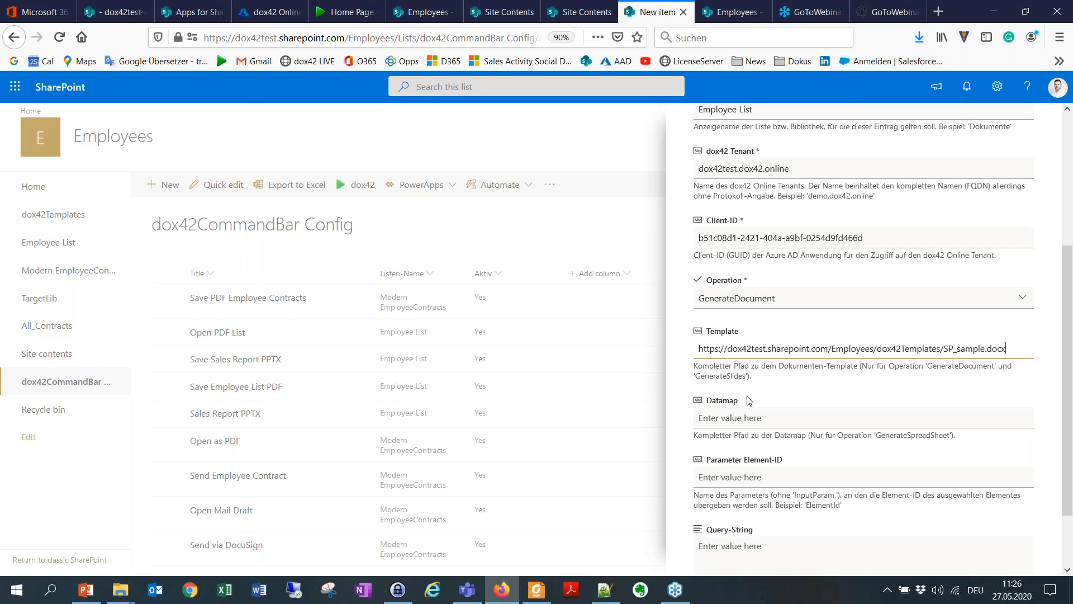
# Step: Enter ItemID as the new item's Parameter Element-ID
pyautogui.scroll(-3, 750, 400)
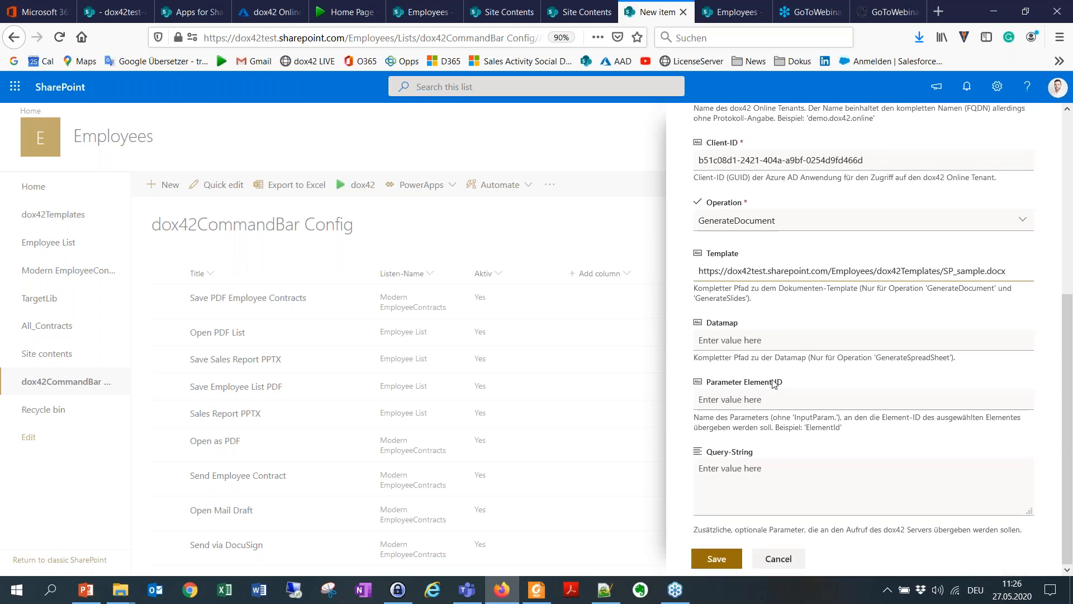
pyautogui.click(734, 400)
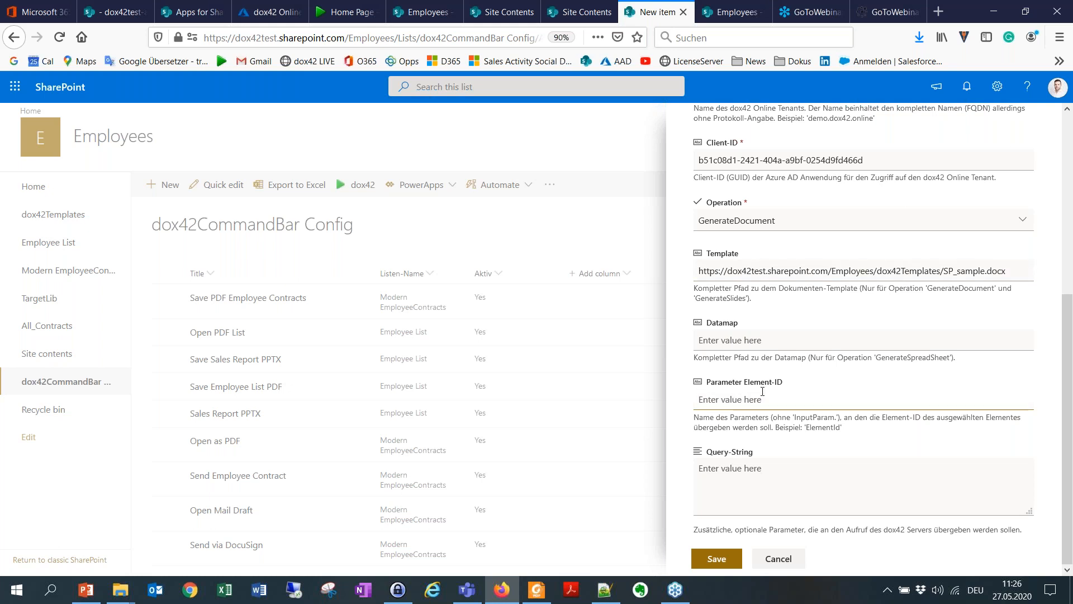
pyautogui.write('ItemID')
# Step: Open the dox42 Server Test Client from Windows and choose GenerateDocument as its operation
pyautogui.click(766, 468)
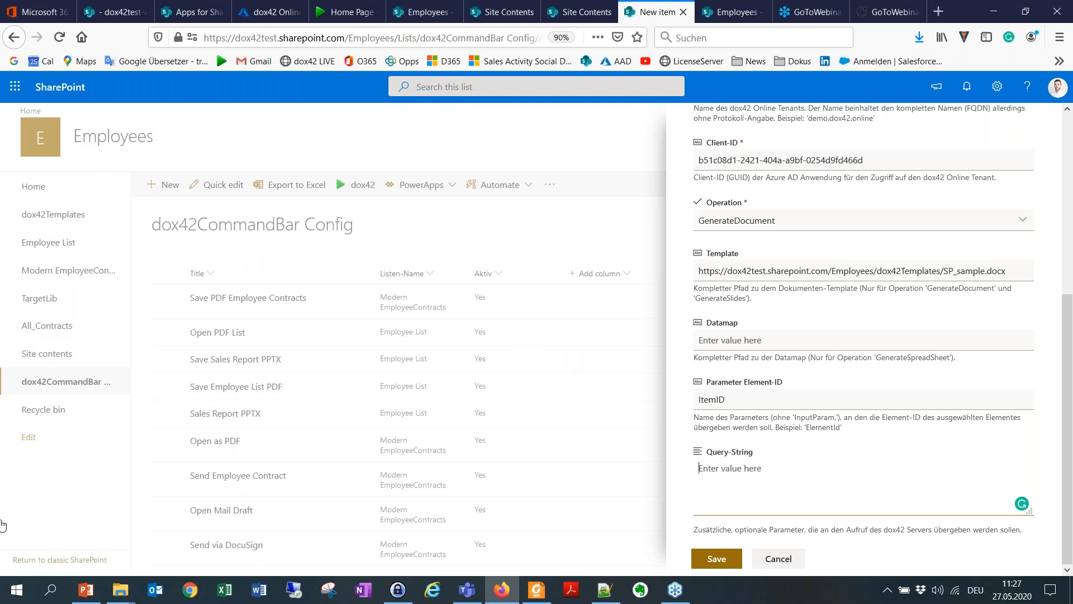
pyautogui.click(16, 589)
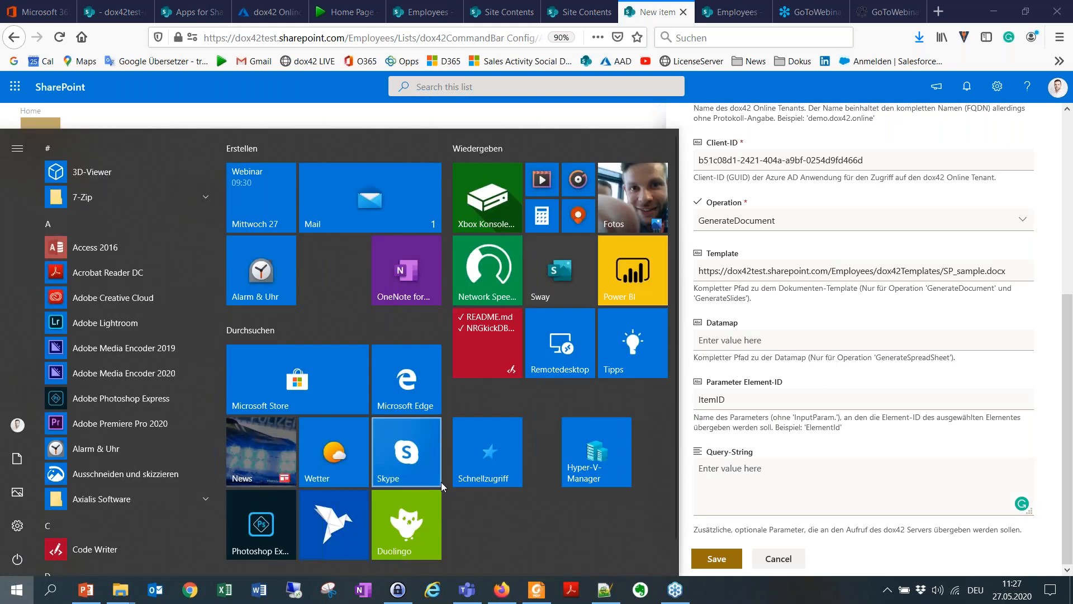
pyautogui.write('tes')
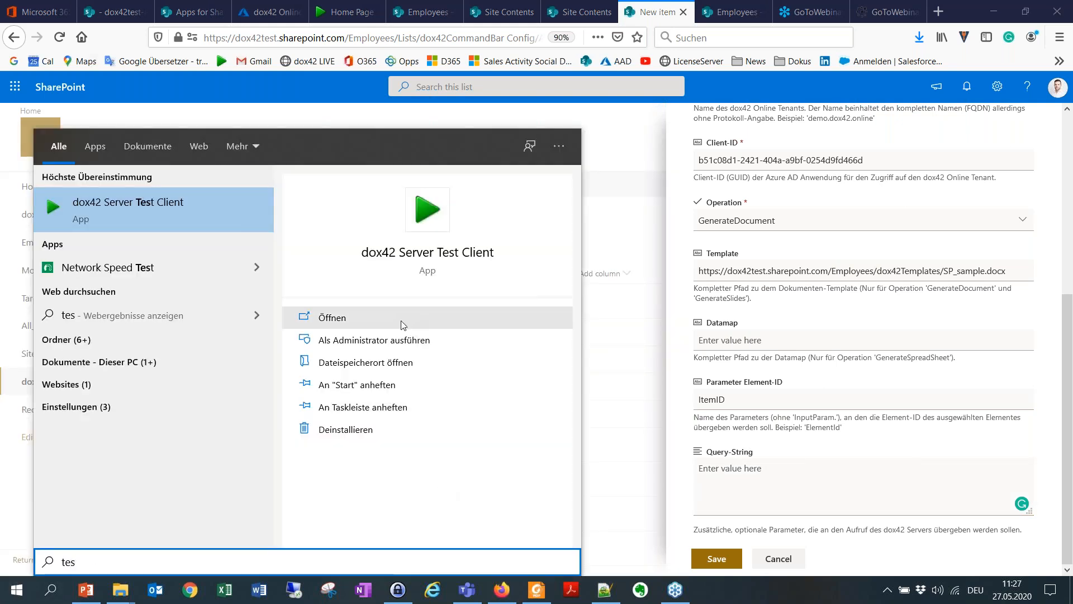
pyautogui.click(373, 316)
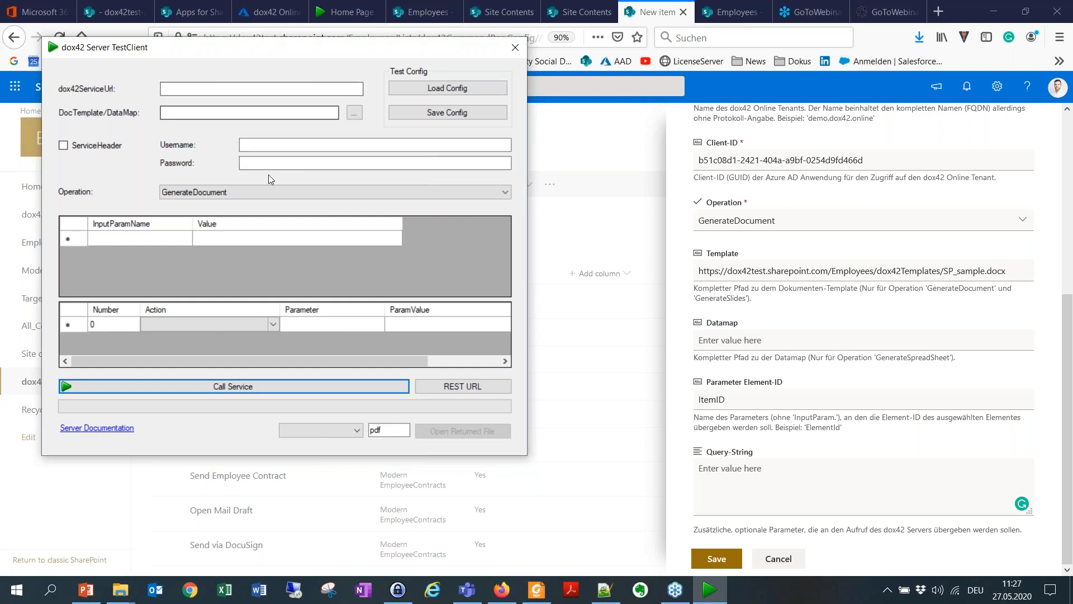
pyautogui.click(224, 194)
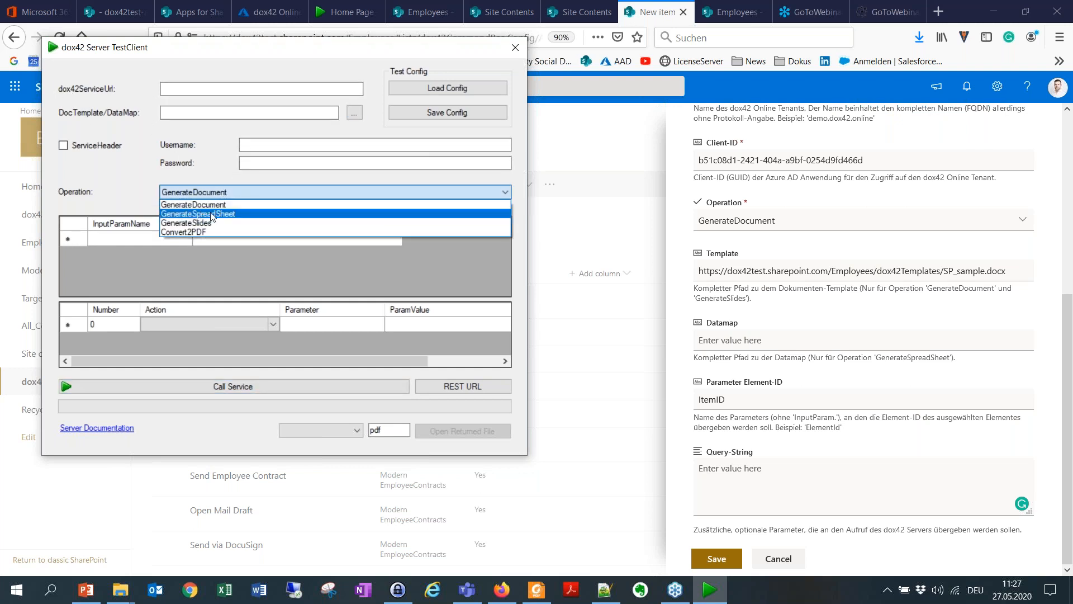
pyautogui.click(224, 206)
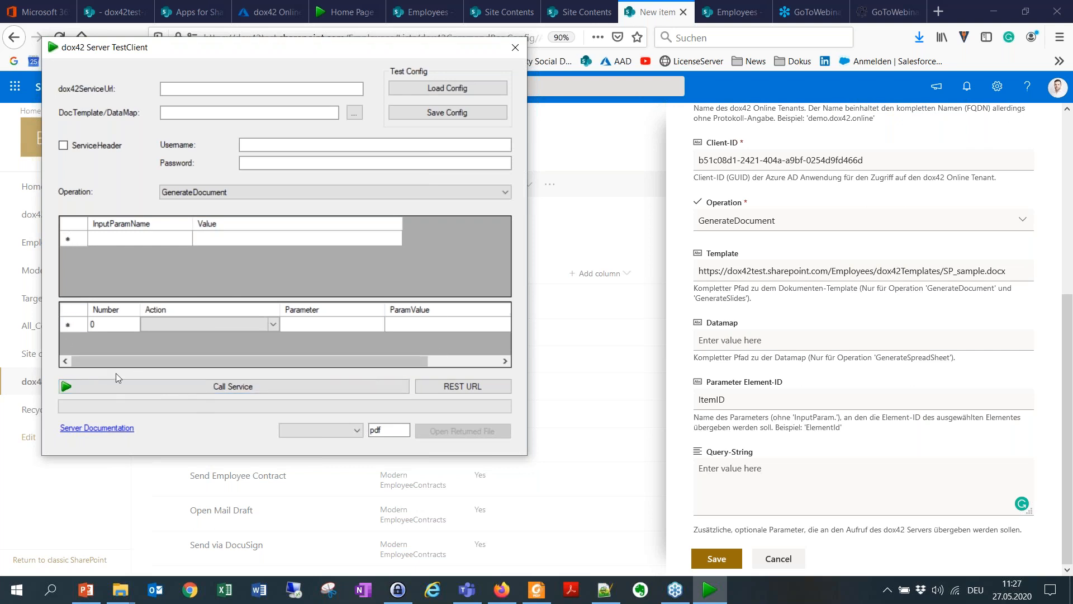
# Step: Open the dox42 server documentation and look up the parameters in its ReturnAction section
pyautogui.click(108, 429)
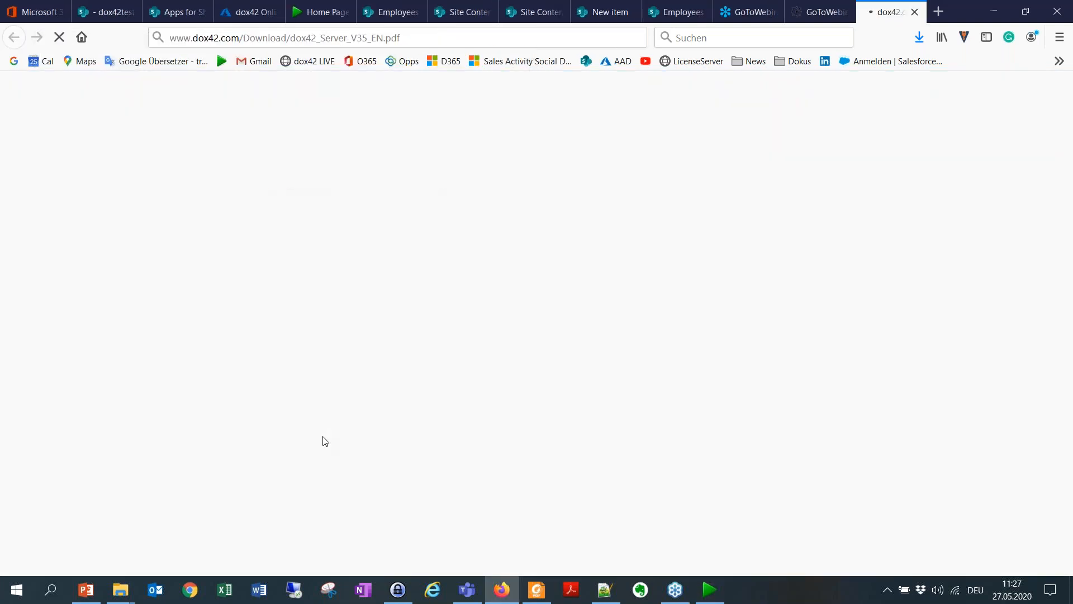
pyautogui.scroll(-5, 462, 273)
pyautogui.scroll(-12, 462, 273)
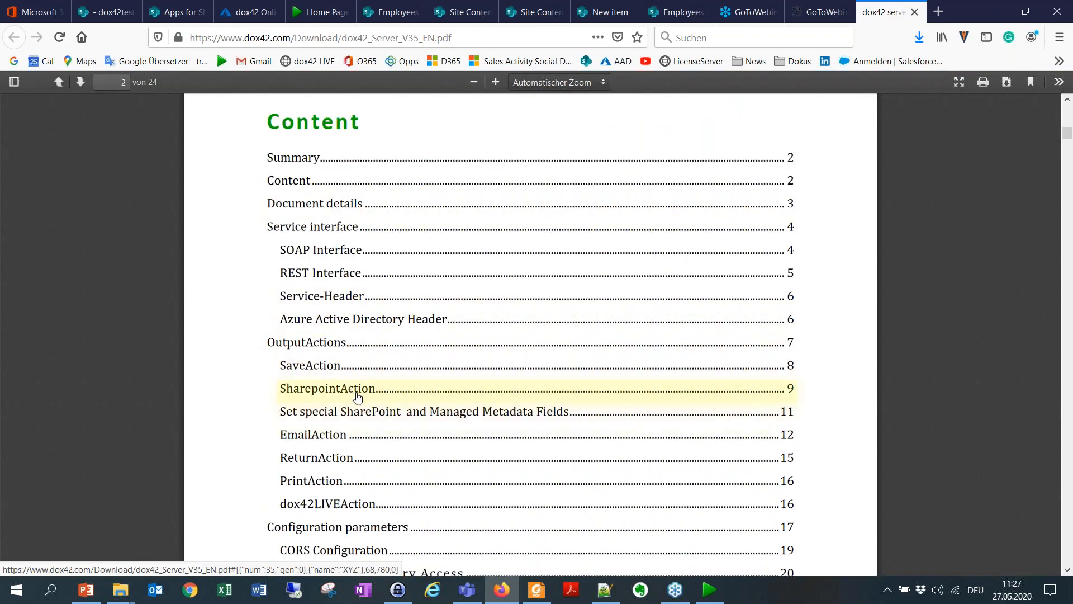
pyautogui.click(328, 462)
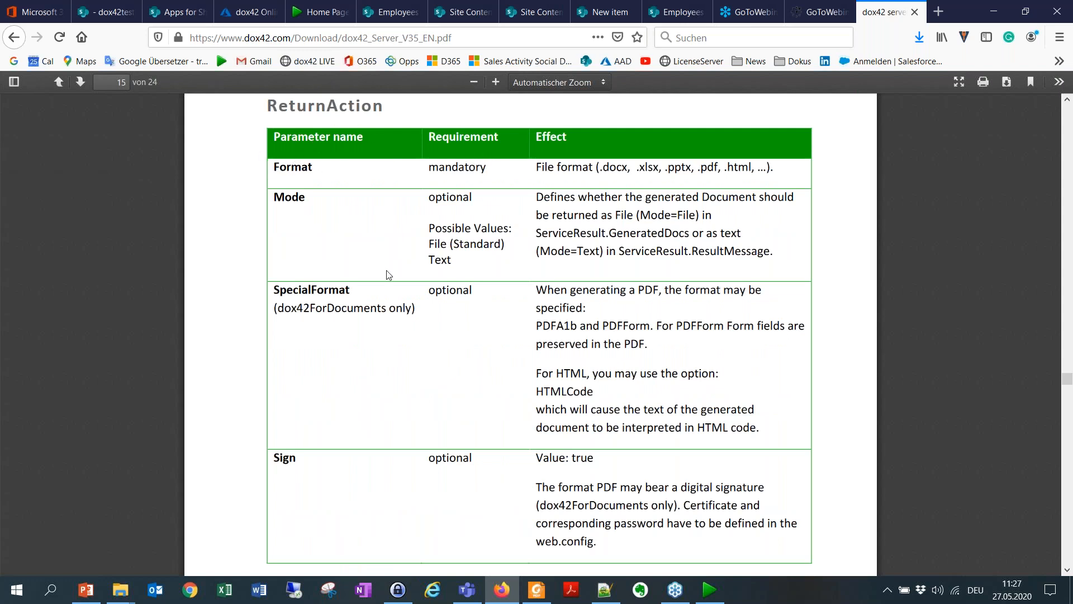
# Step: Back in the dox42 Server Test Client, add a ReturnAction with the parameter Format and the value dox42Class.pdf
pyautogui.click(710, 589)
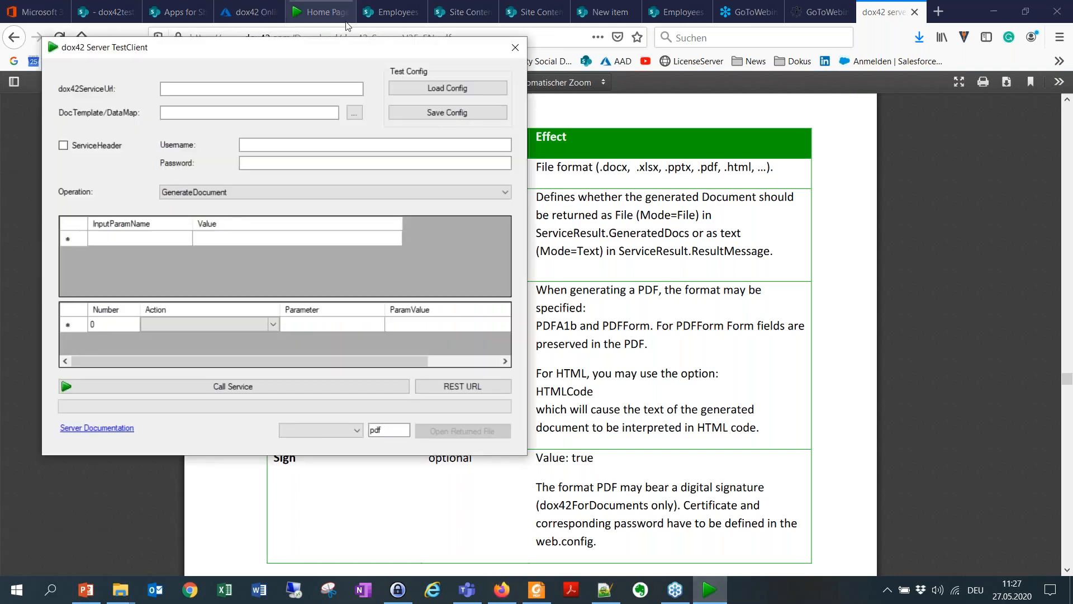
pyautogui.moveTo(350, 56); pyautogui.dragTo(523, 215)
pyautogui.click(380, 484)
pyautogui.click(447, 485)
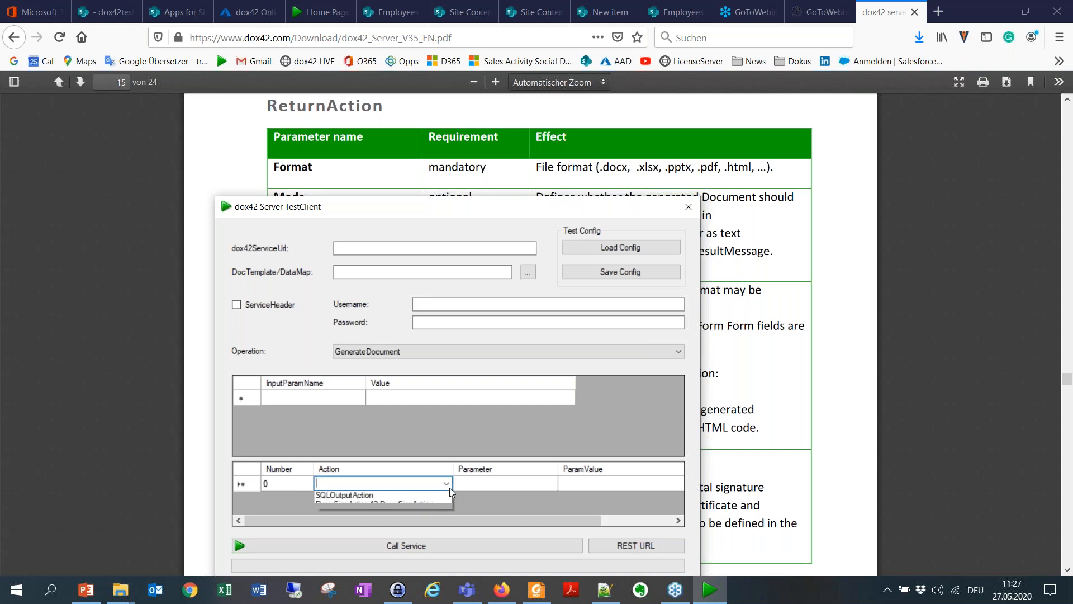
pyautogui.click(389, 496)
pyautogui.click(458, 484)
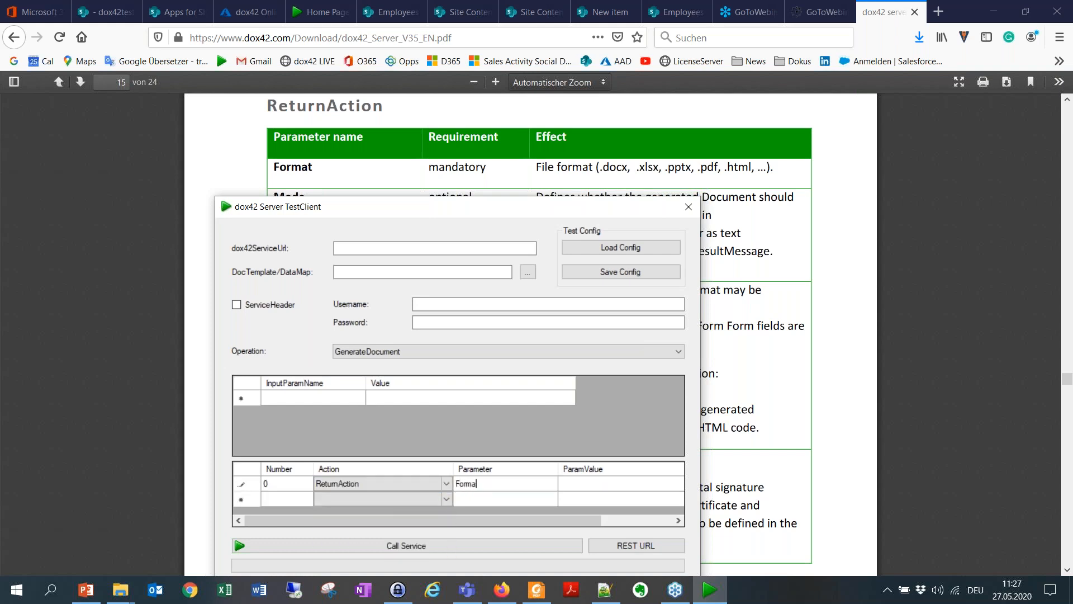
pyautogui.click(599, 486)
pyautogui.click(597, 483)
pyautogui.write('dox42Class.pdf')
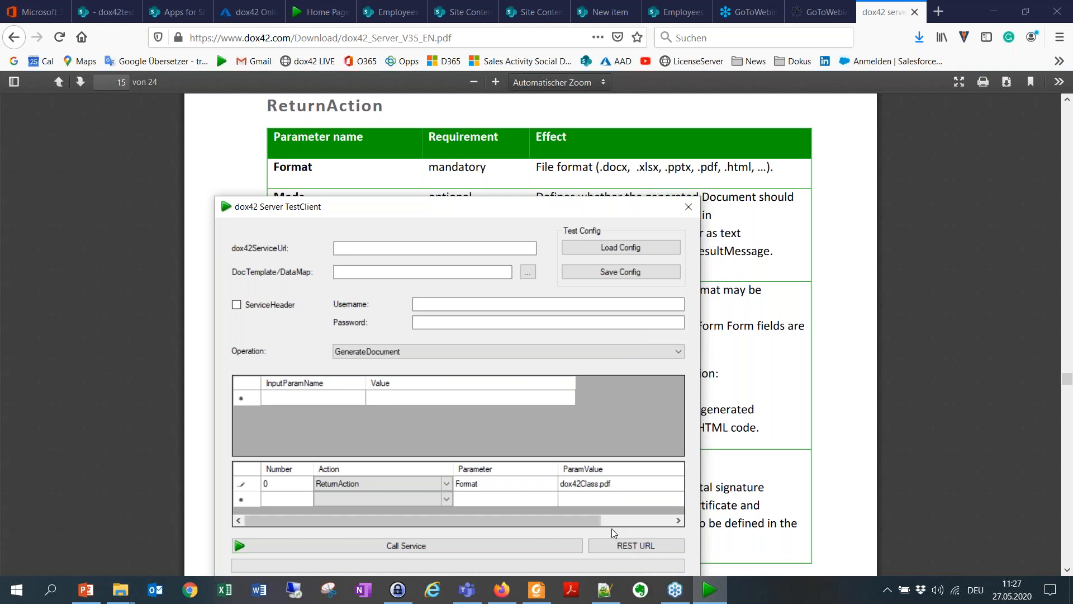
# Step: Generate the REST URL and copy its ReturnAction.Format=dox42Class.pdf part
pyautogui.moveTo(587, 215); pyautogui.dragTo(588, 103)
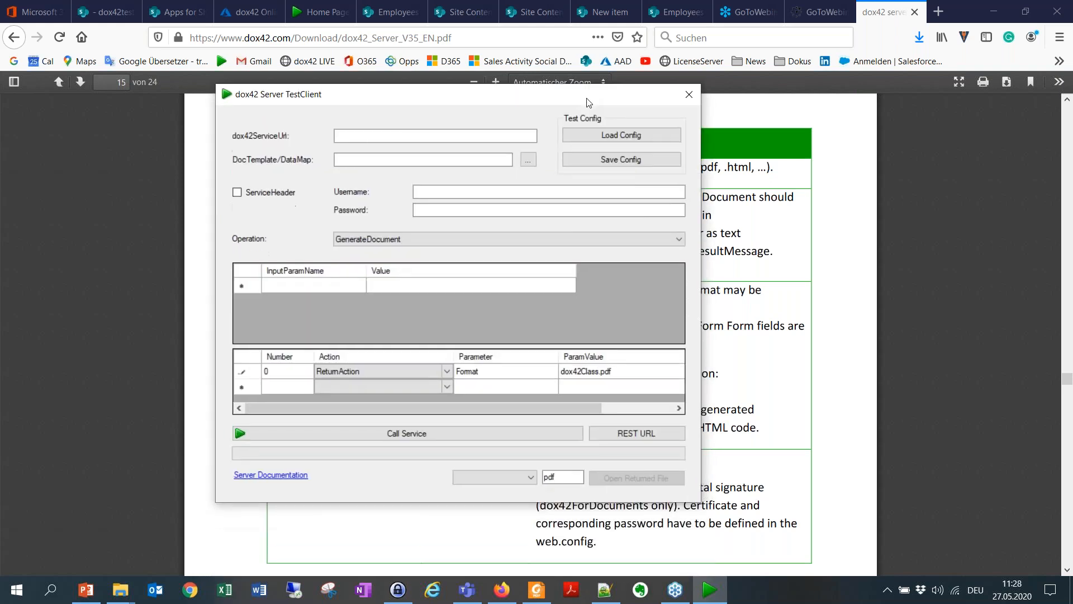
pyautogui.click(642, 434)
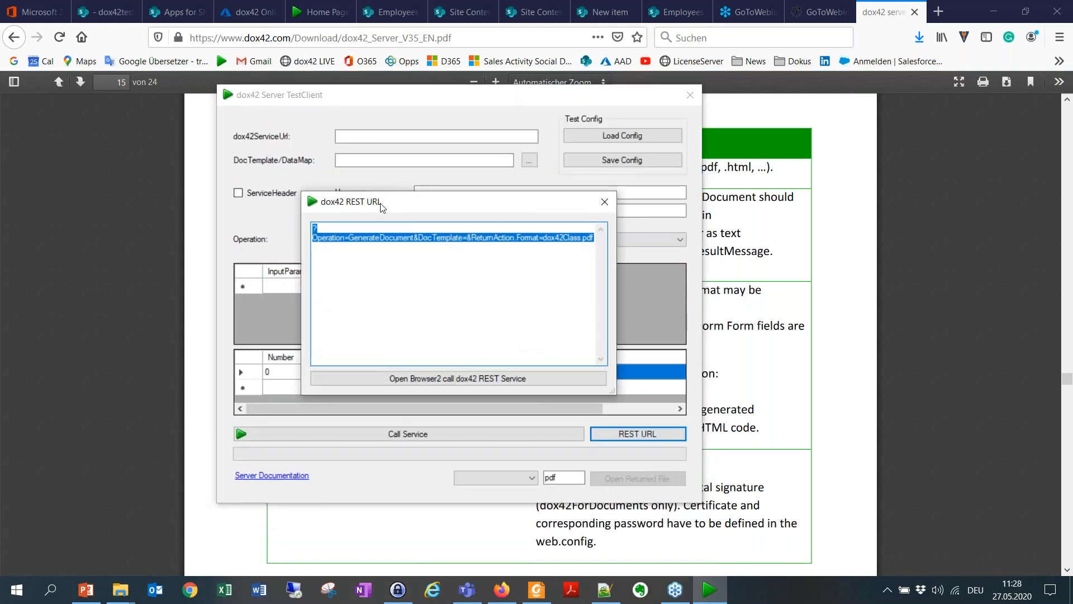
pyautogui.click(471, 237)
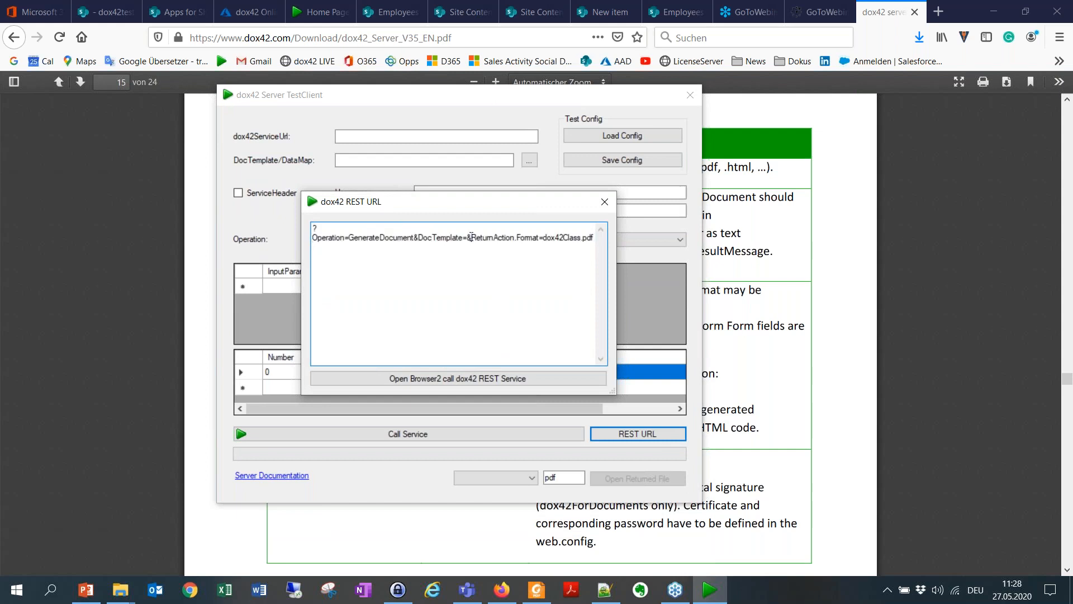
pyautogui.moveTo(473, 237); pyautogui.dragTo(606, 238)
pyautogui.hotkey('ctrl', 'c')
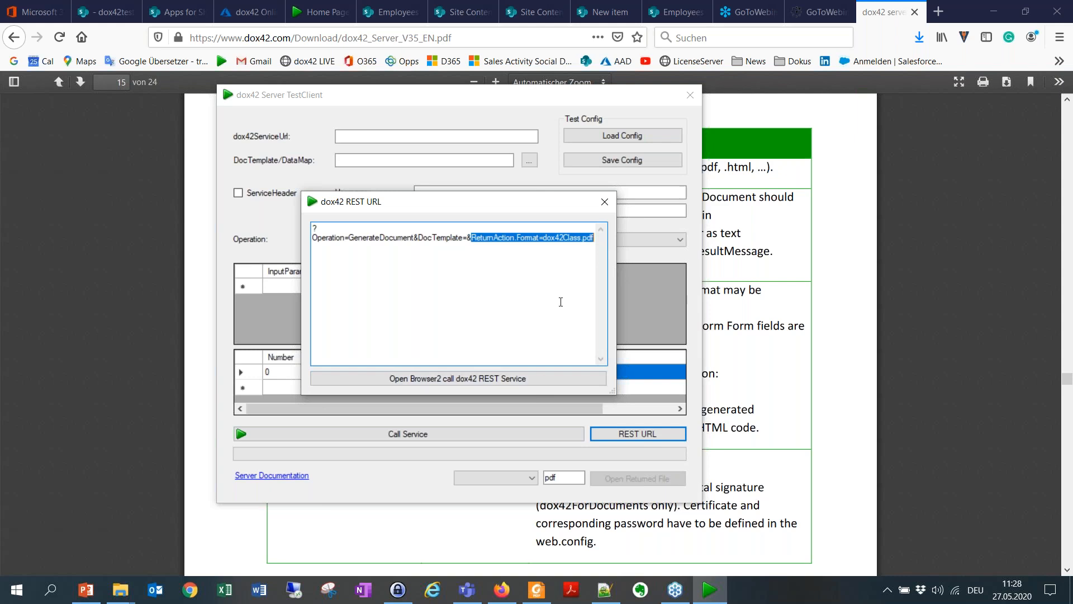
pyautogui.click(604, 201)
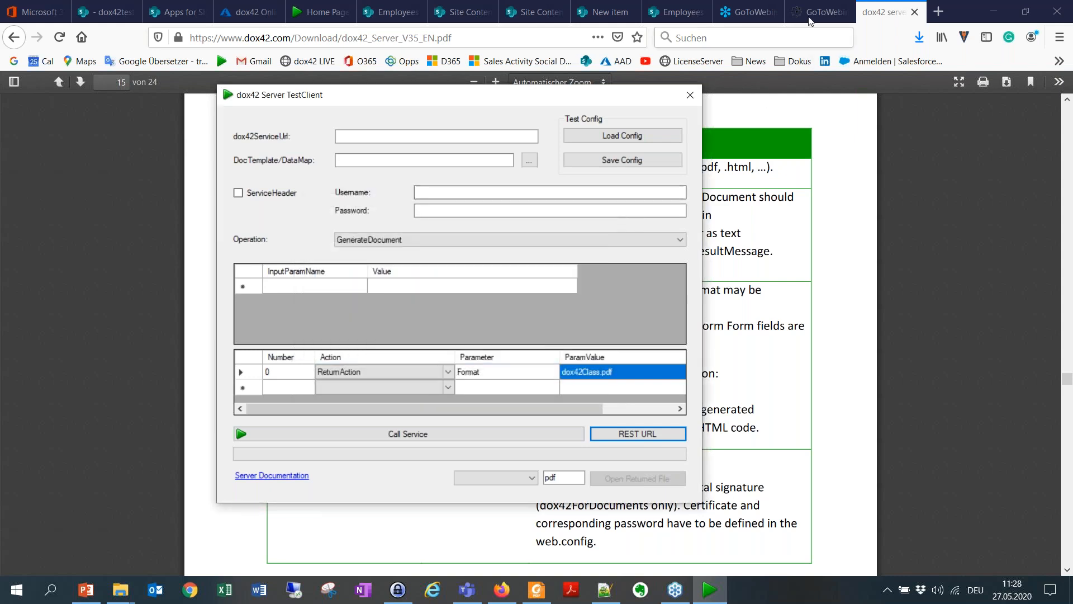
# Step: Paste the copied ReturnAction parameter into the new SharePoint item's Query-String in Firefox and save the item
pyautogui.click(607, 11)
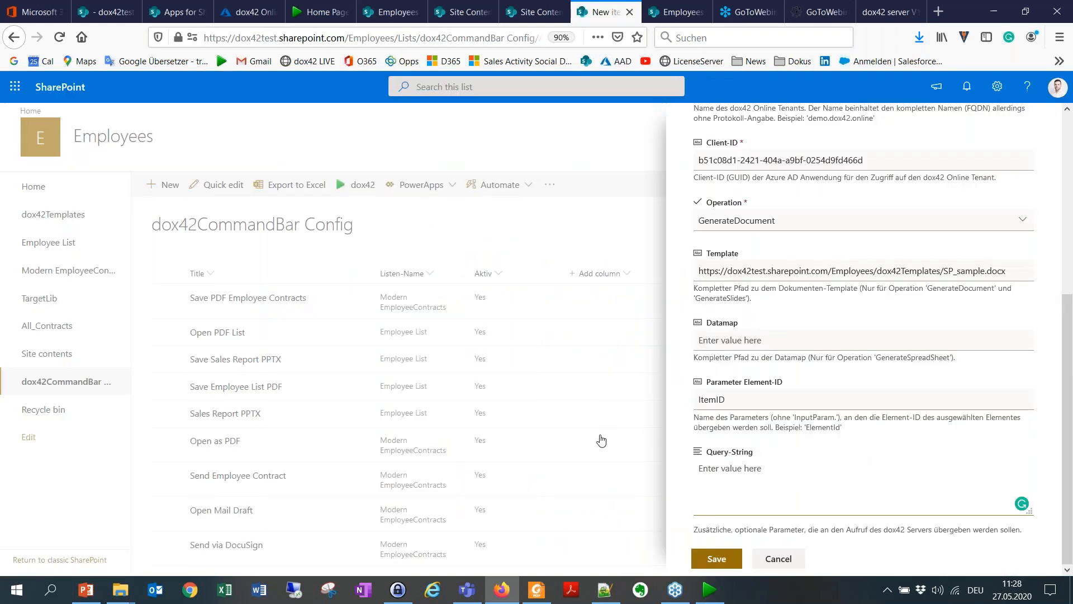
pyautogui.hotkey('ctrl', 'v')
pyautogui.click(720, 565)
pyautogui.scroll(-2, 402, 347)
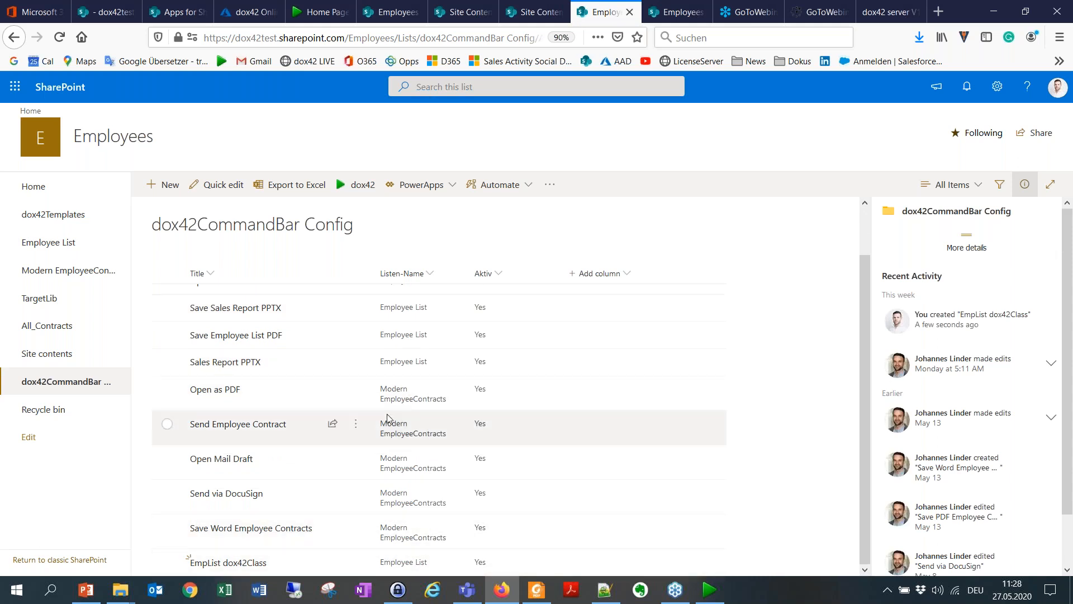
# Step: Open the Employee List library, reload the page and select the first three employee image files
pyautogui.click(68, 250)
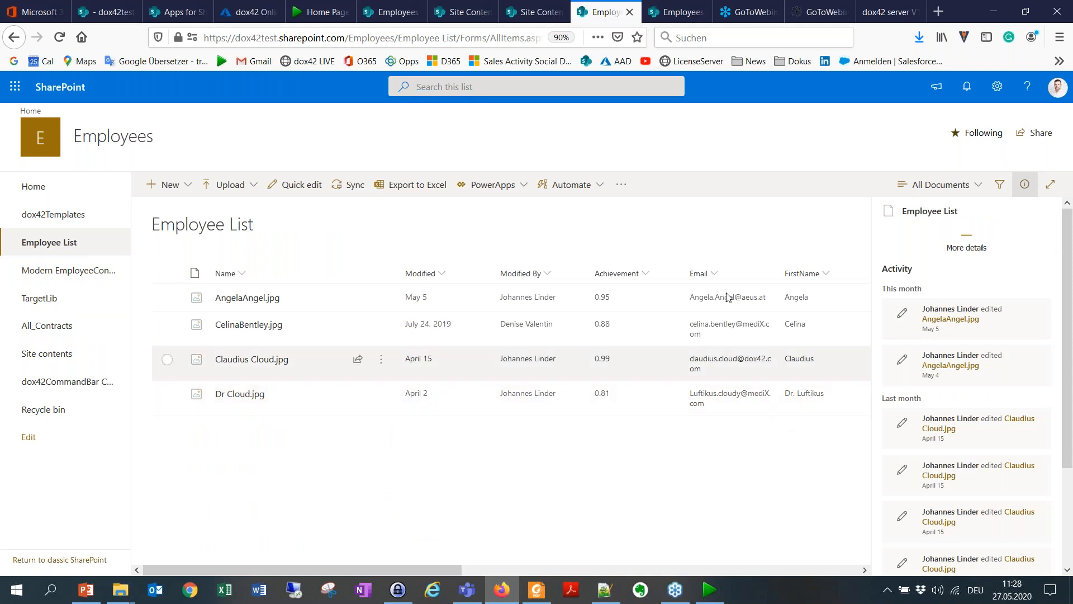
pyautogui.click(60, 37)
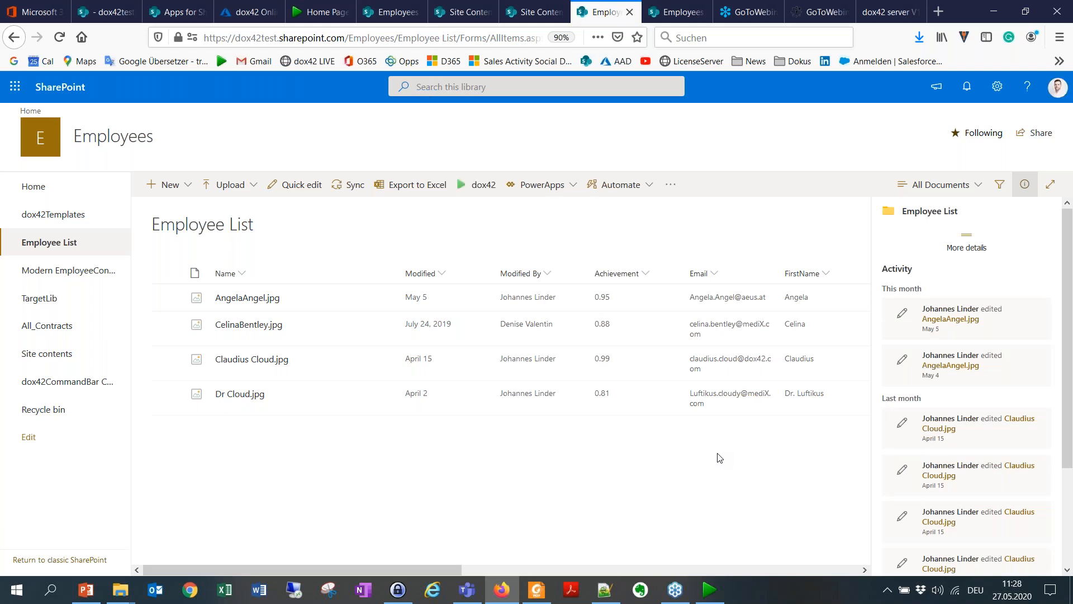
pyautogui.click(174, 309)
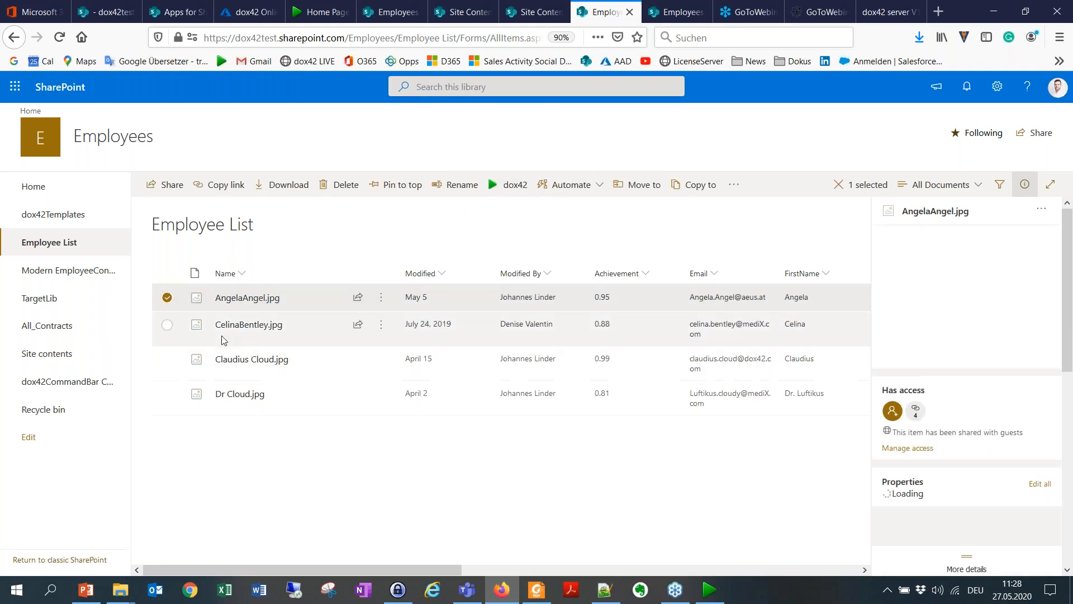
pyautogui.click(168, 328)
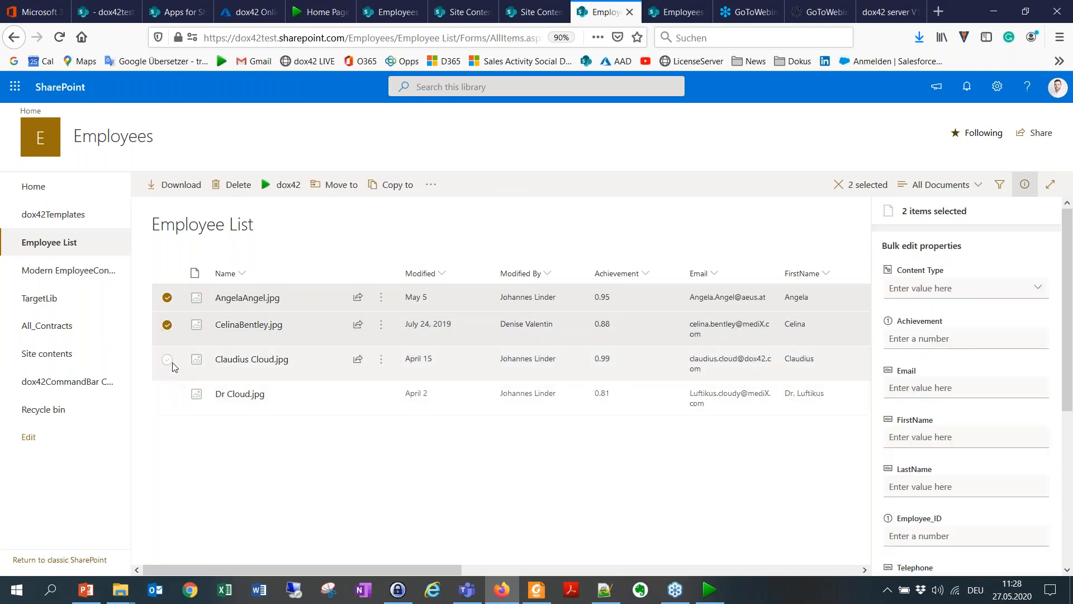
pyautogui.click(168, 360)
# Step: Run dox42 on the selected employee files using the EmpList dox42Class template
pyautogui.click(289, 189)
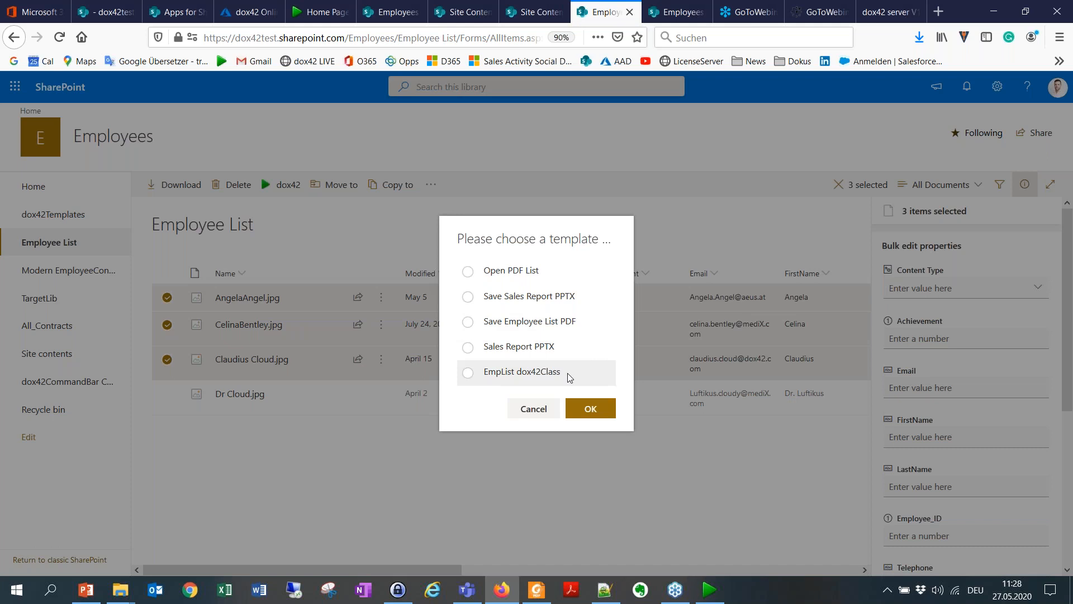
pyautogui.click(468, 373)
pyautogui.click(595, 409)
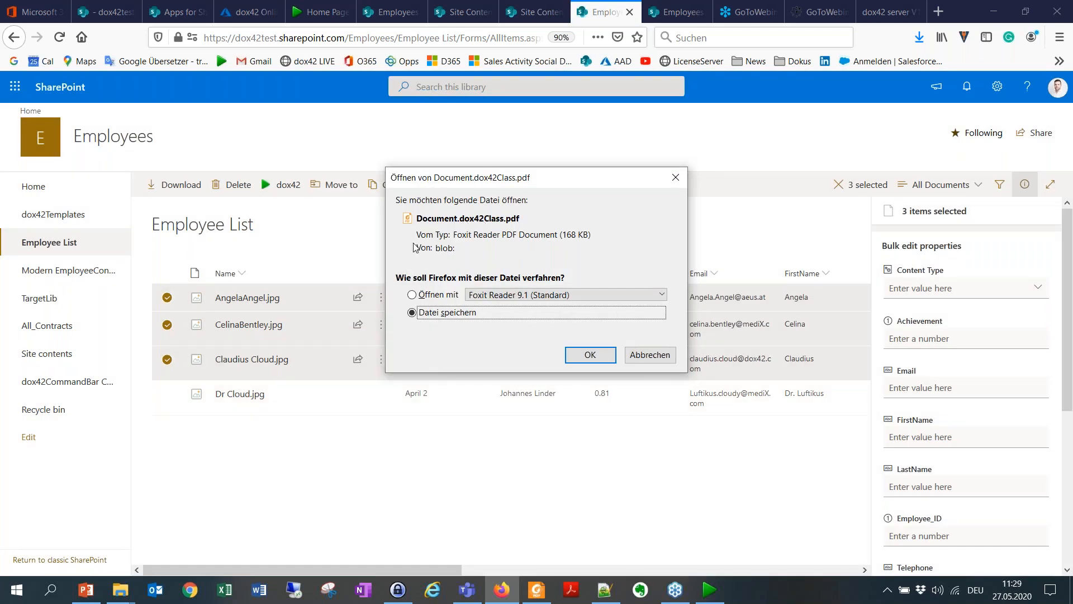
# Step: Open the generated Document.dox42Class.pdf in Foxit Reader and look through its employee names and photos
pyautogui.click(412, 295)
pyautogui.click(581, 355)
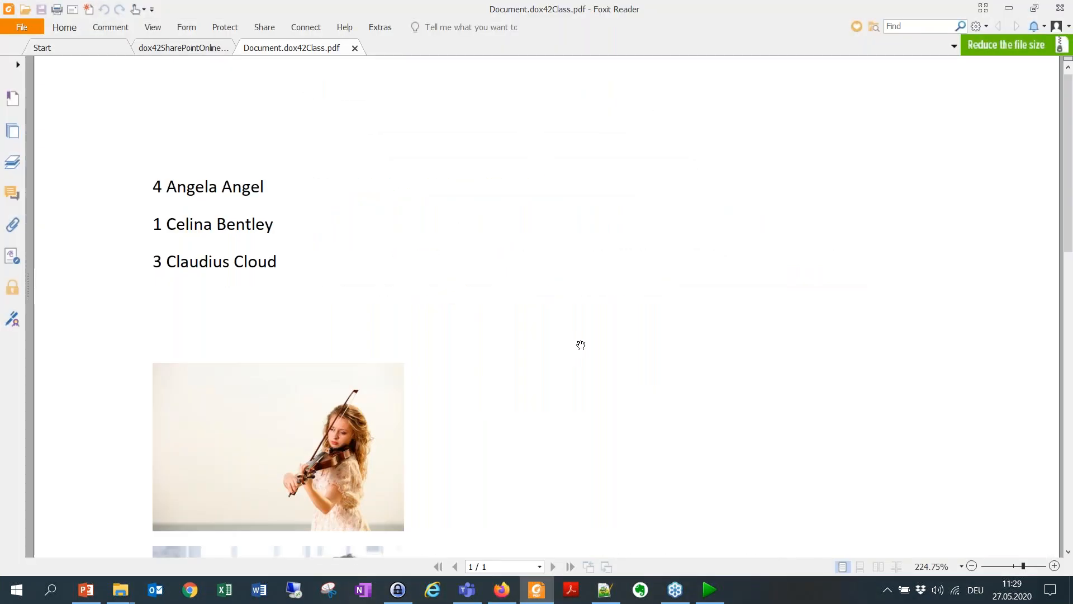
pyautogui.scroll(-1, 581, 345)
pyautogui.scroll(-1, 584, 280)
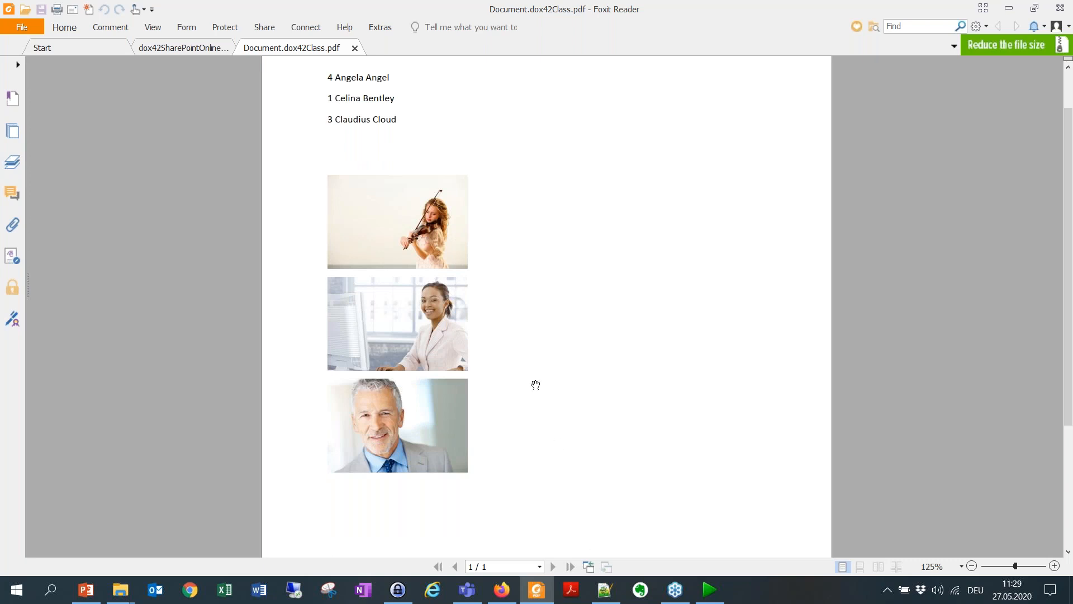
pyautogui.scroll(2, 571, 243)
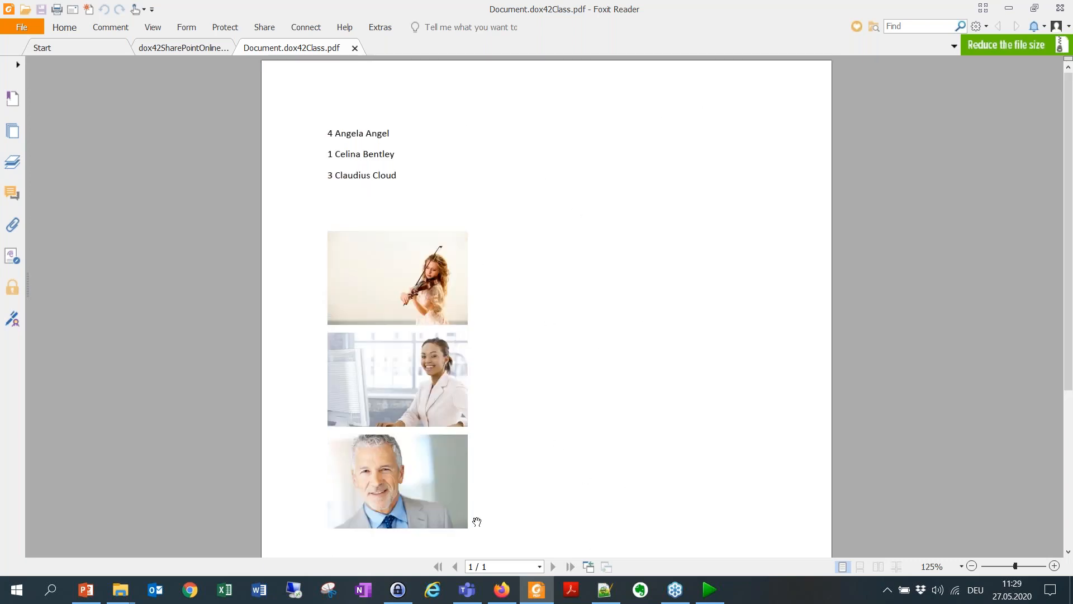
# Step: Switch to the Class_SPAppconfig_EN.pptx presentation in PowerPoint and go to slide 3 with the upcoming dox42 classes
pyautogui.click(83, 591)
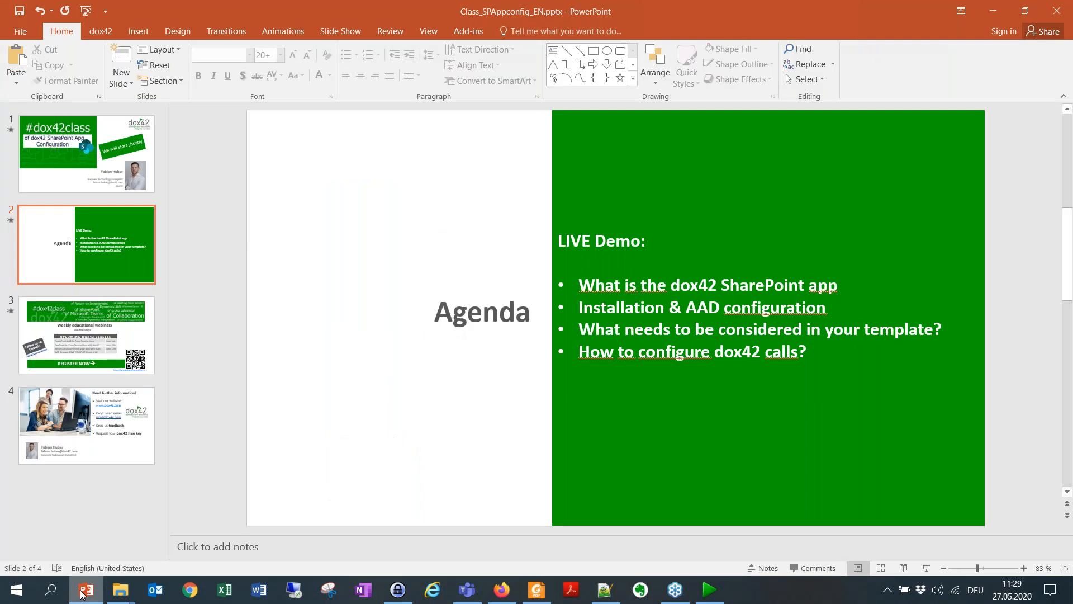
pyautogui.click(87, 335)
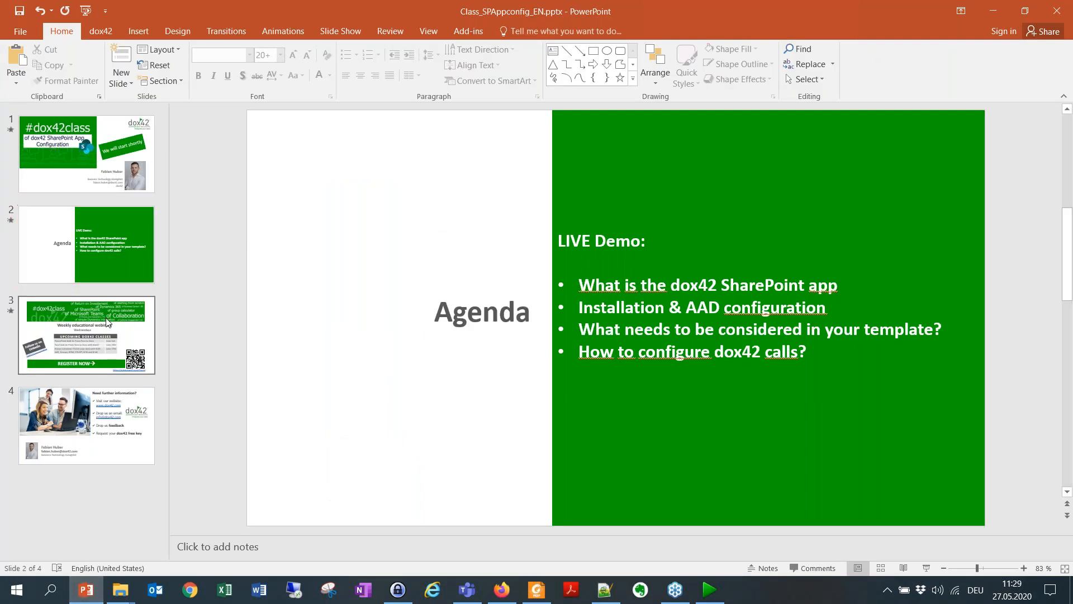